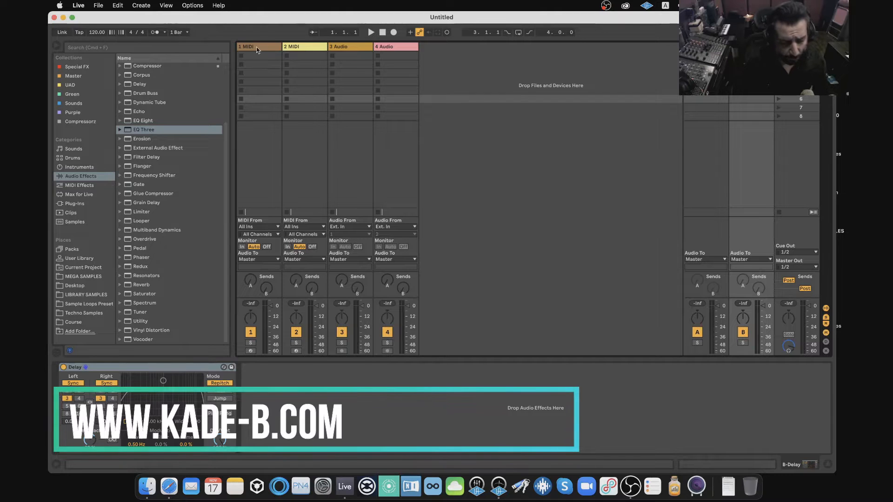
Delete the two MIDI tracks from the set, keeping only the audio tracks.
click(274, 46)
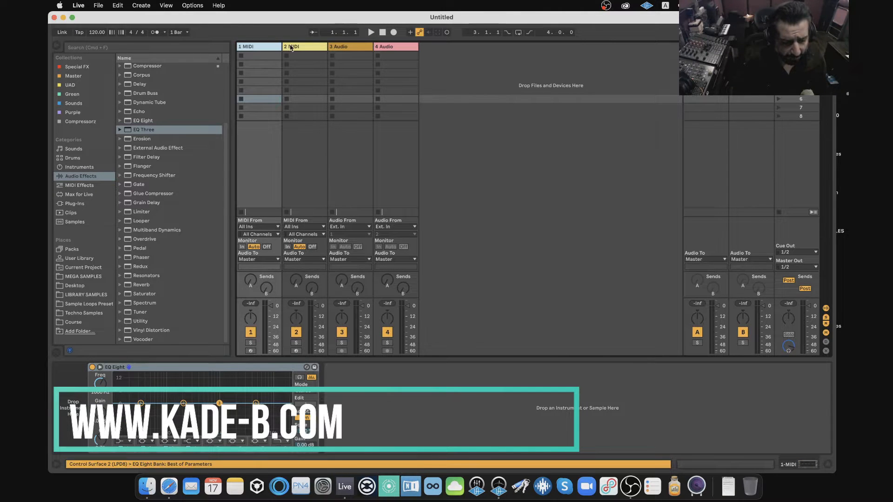
shift+click(291, 46)
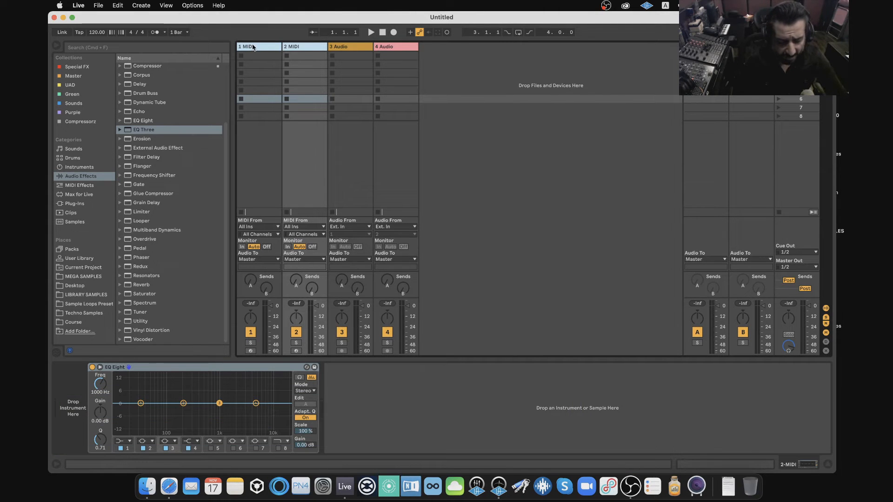
key(Delete)
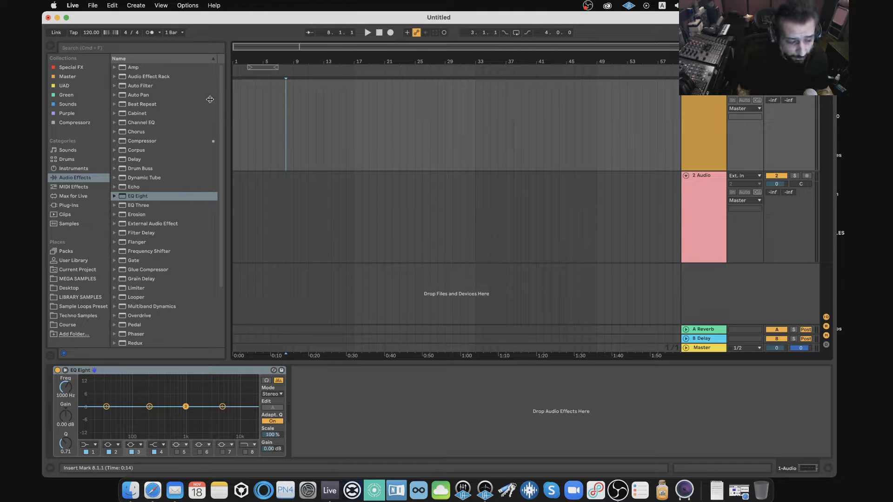
Open the program's preferences.
click(90, 5)
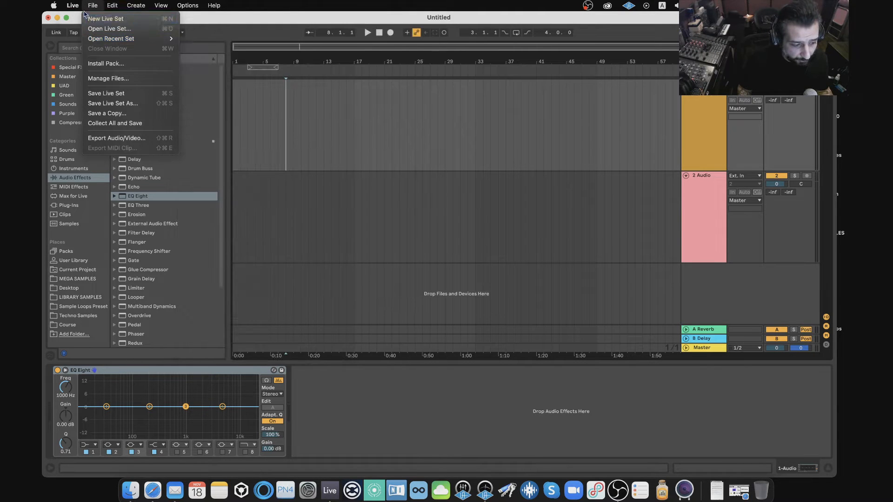
mouse_move(78, 6)
click(89, 34)
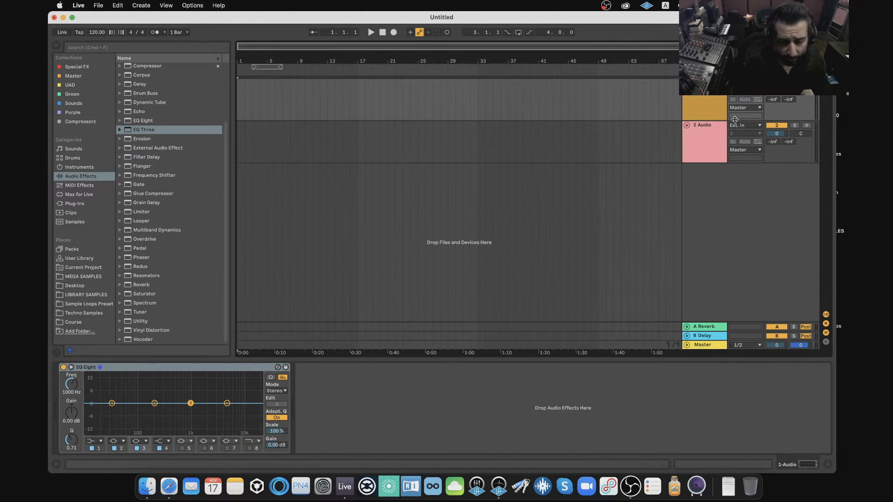
Enlarge the two audio tracks in the arrangement and rename them Deck 1 and Deck 2.
drag(703, 119, 714, 172)
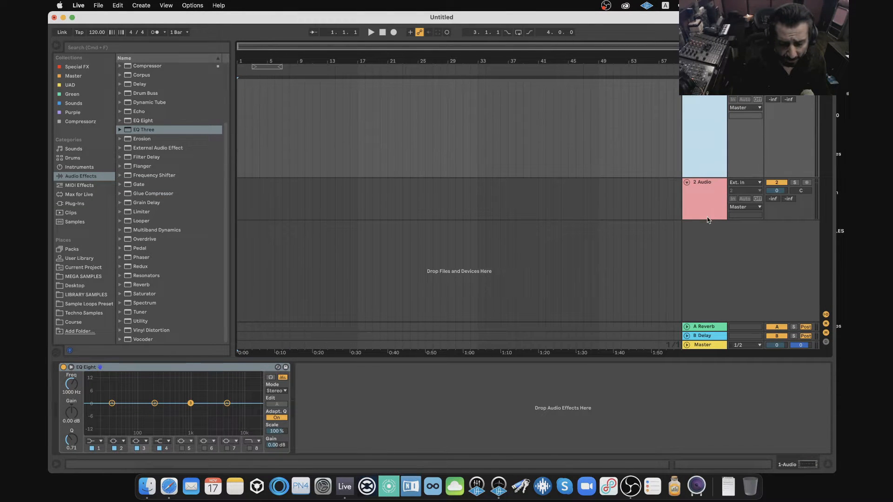
drag(707, 220, 709, 261)
click(695, 123)
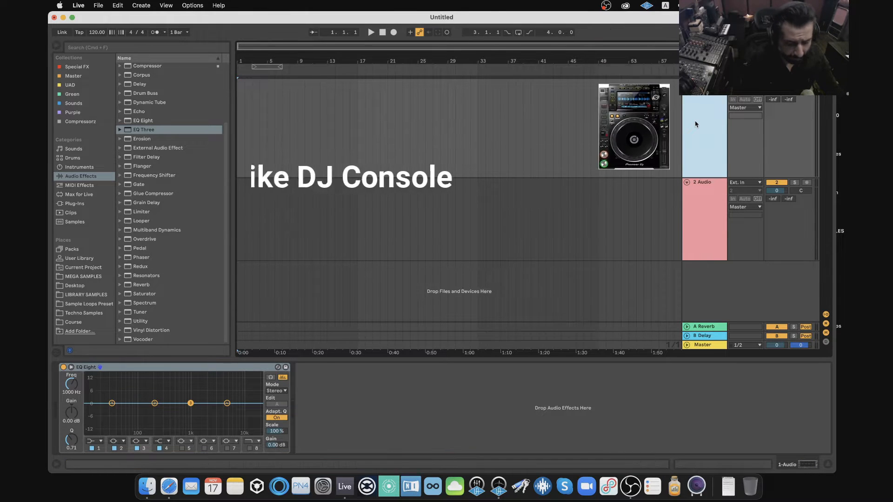
click(698, 196)
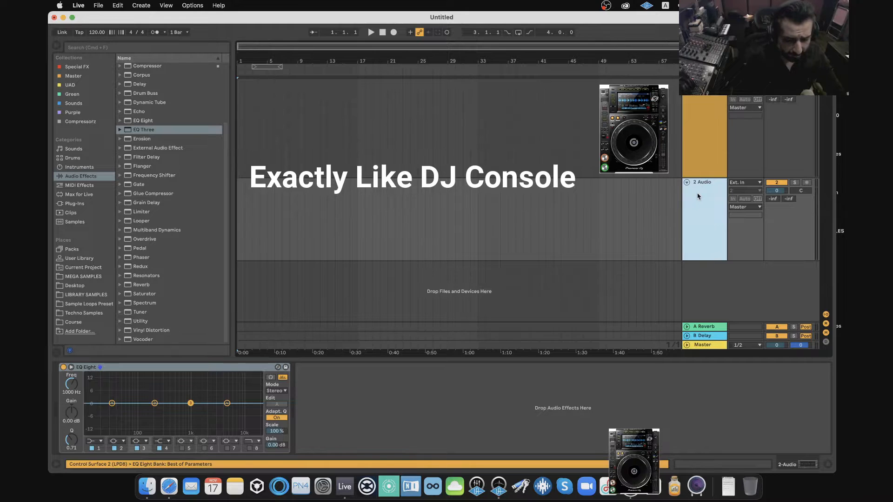
text(Deck)
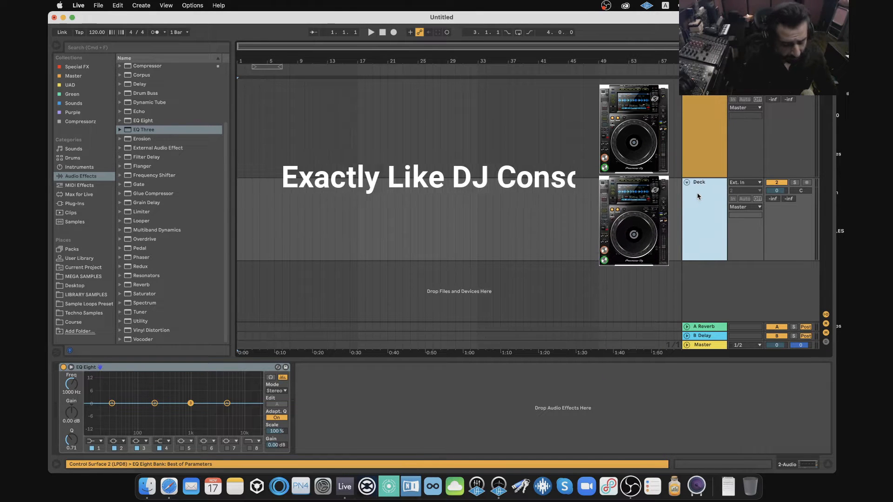
text( 2)
key(Return)
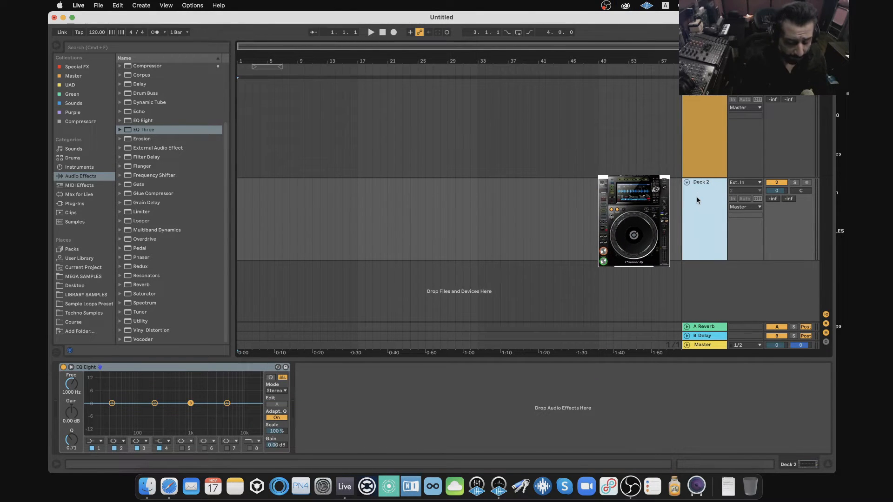
Add a third audio track below Deck 2 and rename it Jingle.
key(super+t)
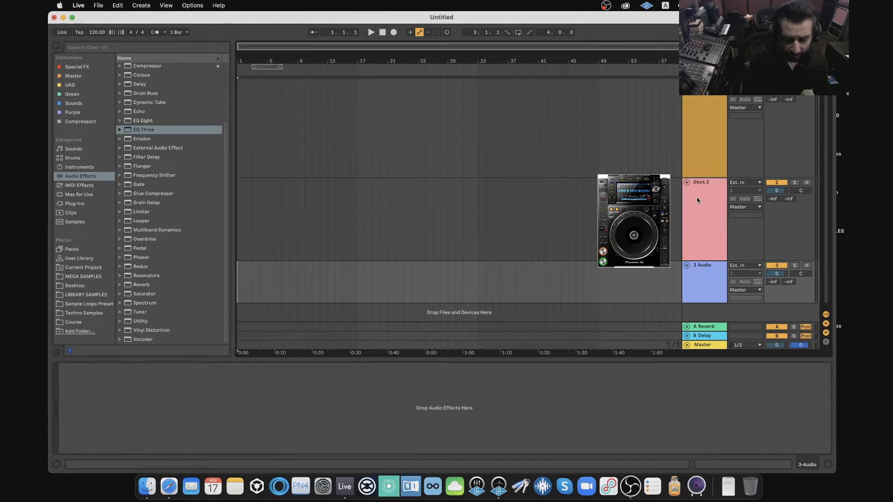
click(706, 272)
text(Ji)
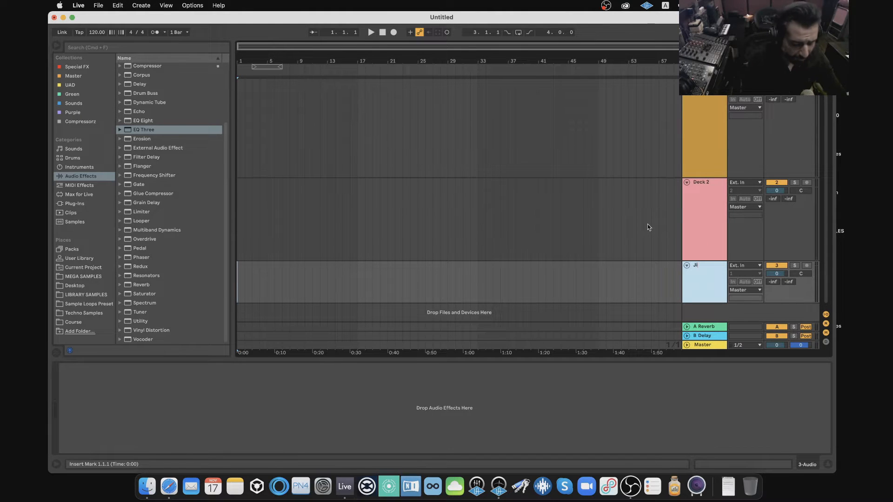
text(ngle)
key(Return)
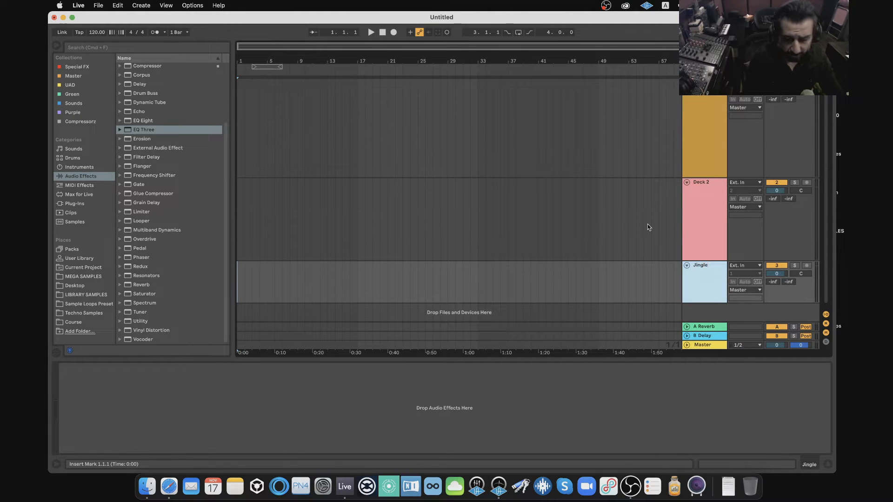
Replace the EQ Eight effect with EQ Three on both the Deck 1 and Deck 2 tracks.
click(456, 113)
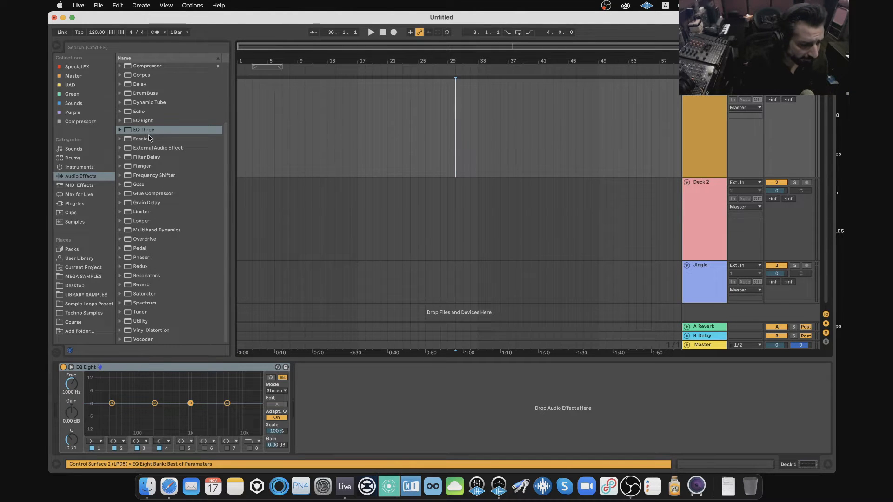
click(696, 114)
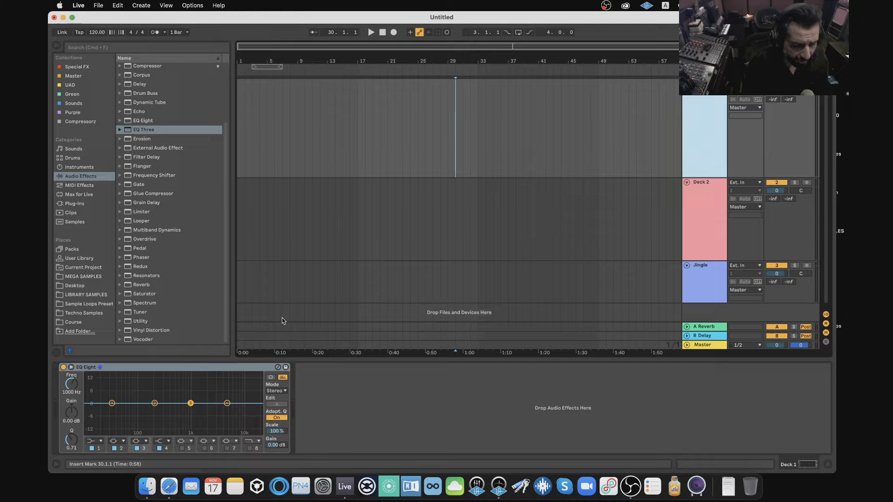
click(235, 366)
key(BackSpace)
drag(143, 131, 183, 405)
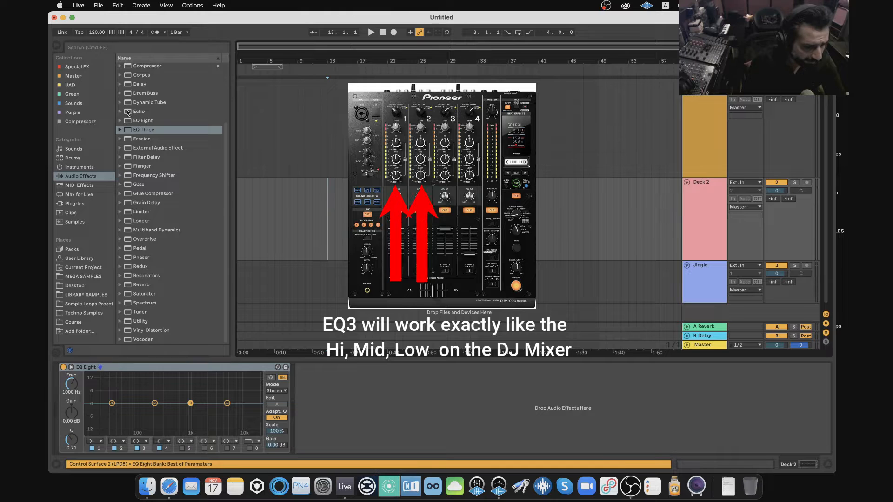
drag(142, 131, 333, 405)
click(250, 369)
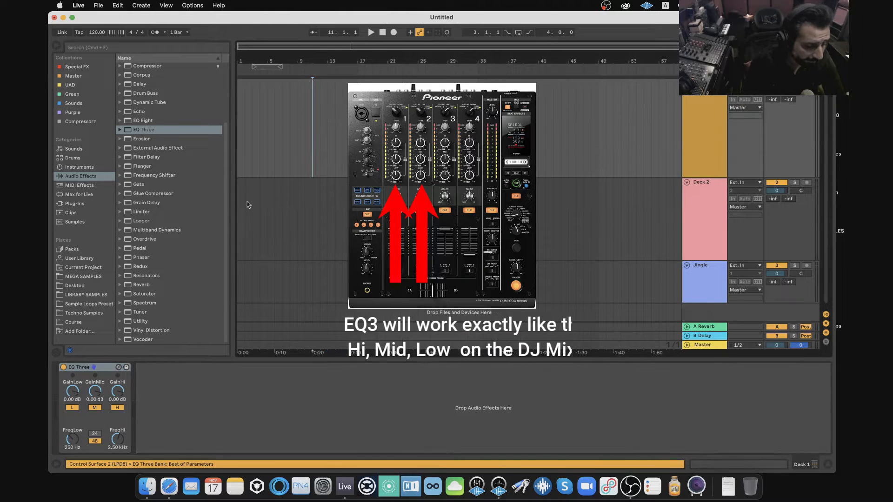
Add a Utility effect after EQ Three on Deck 1 and Deck 2 and set its gain to -4 dB on both.
drag(247, 230, 176, 404)
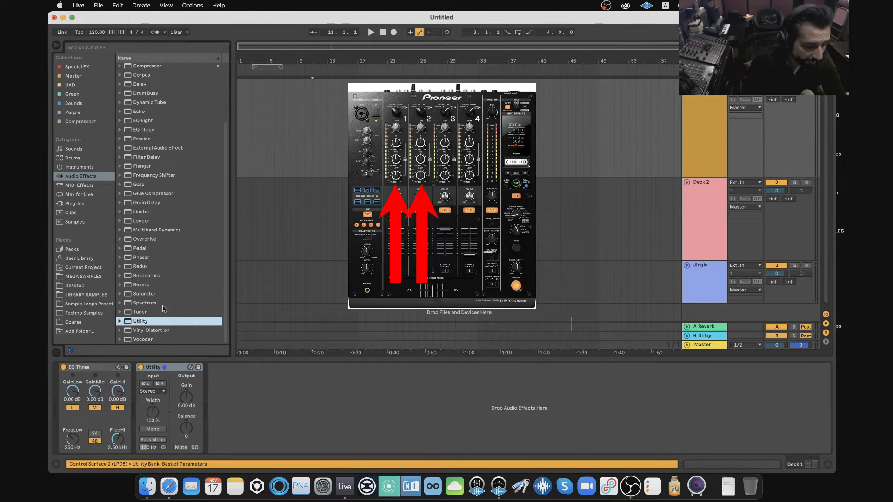
click(316, 217)
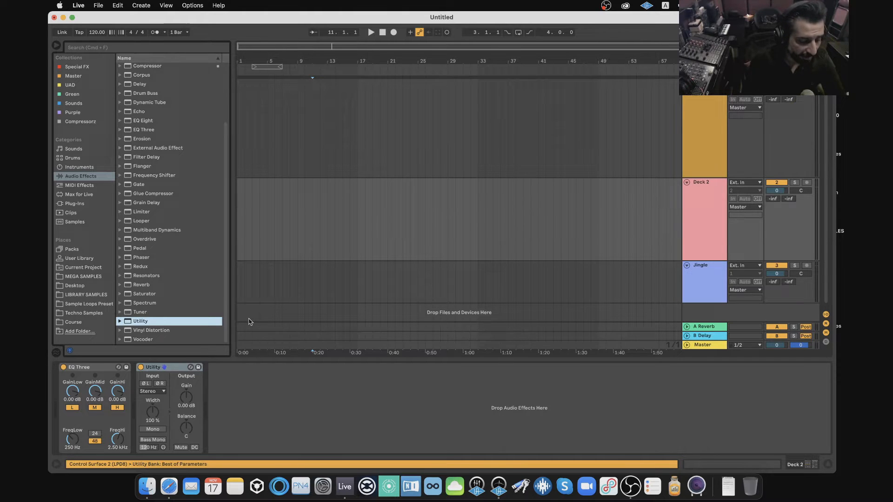
click(311, 135)
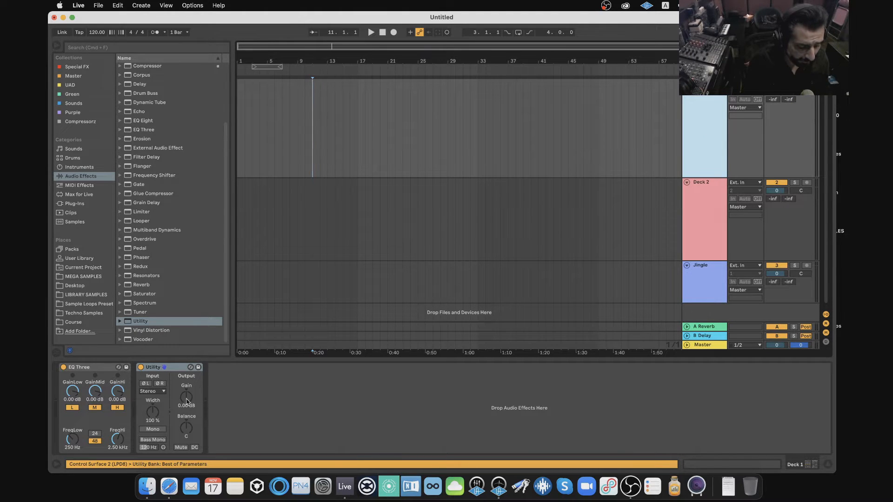
drag(186, 401, 183, 410)
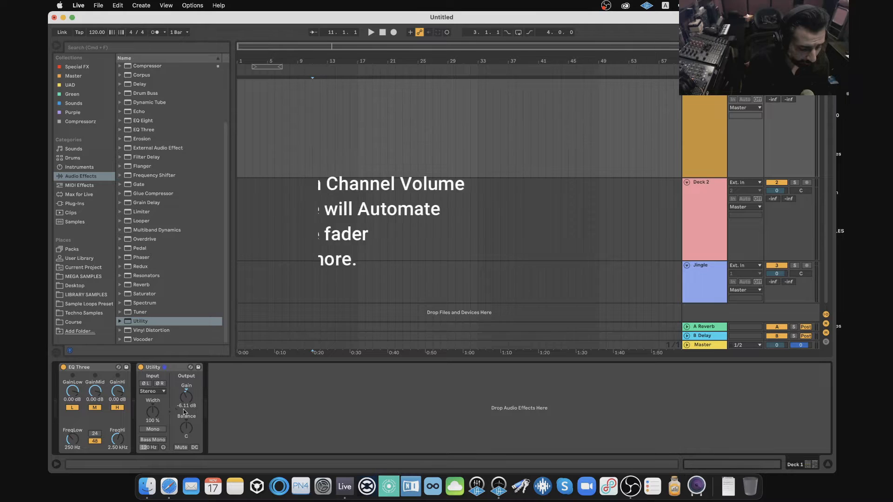
text(-4)
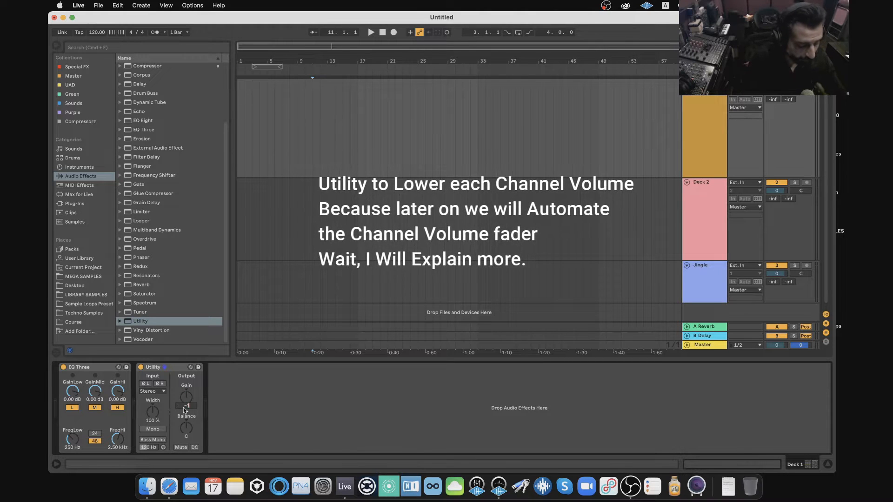
key(Return)
click(298, 226)
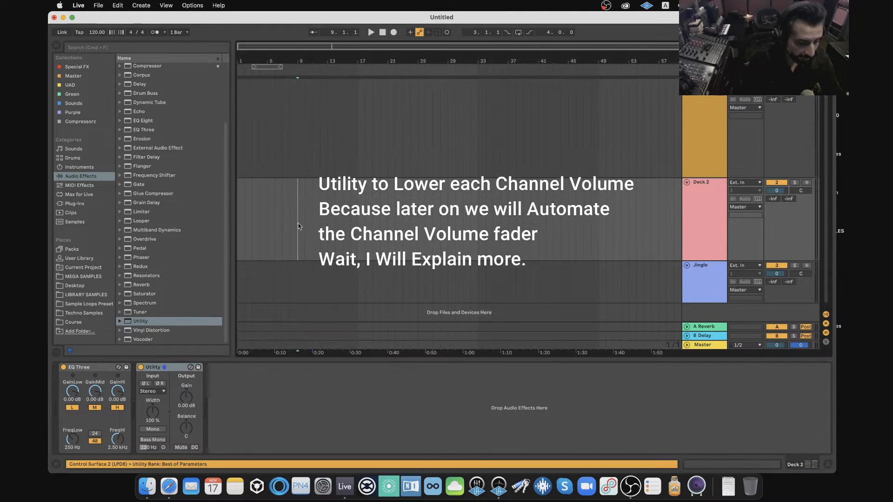
click(183, 404)
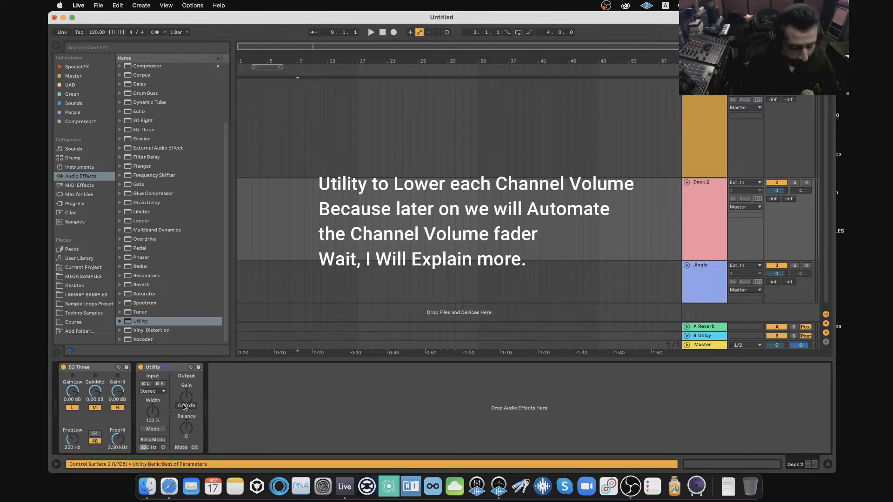
text(-4)
key(Return)
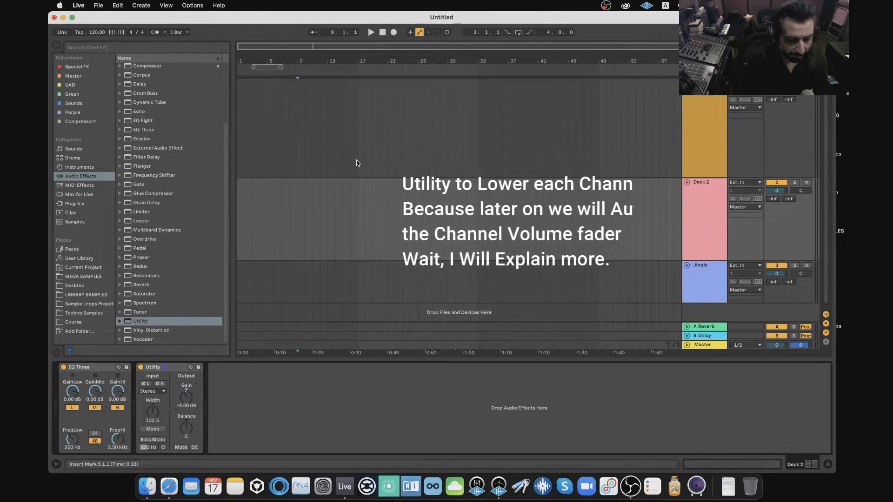
click(335, 144)
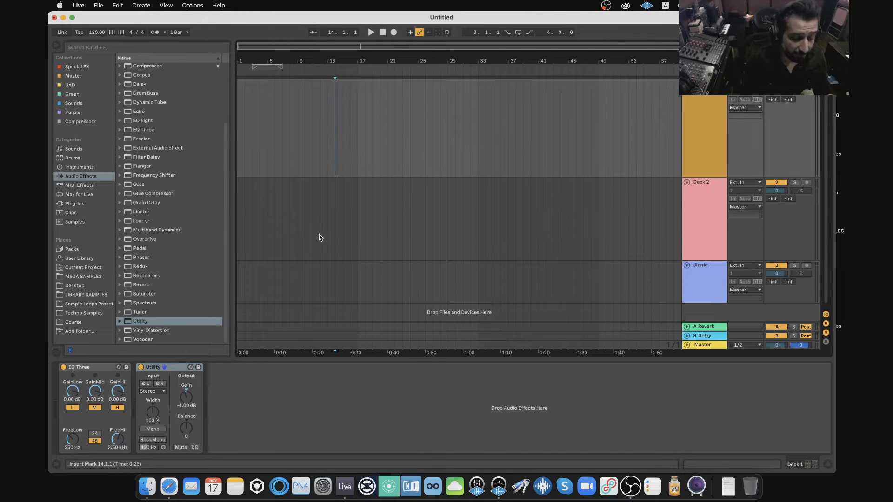
Switch to Finder to examine the numbered session tracks and the harmonic mixing chart TRAKTOR & MIK.jpg.
click(148, 485)
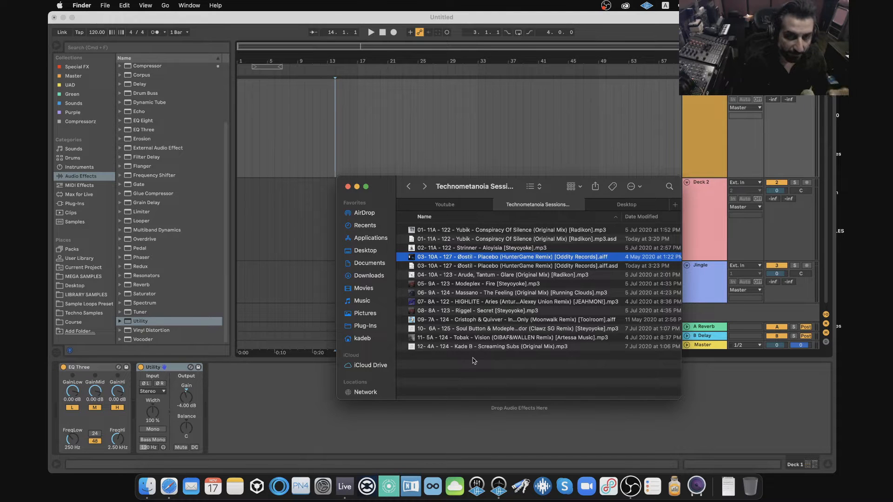
click(441, 231)
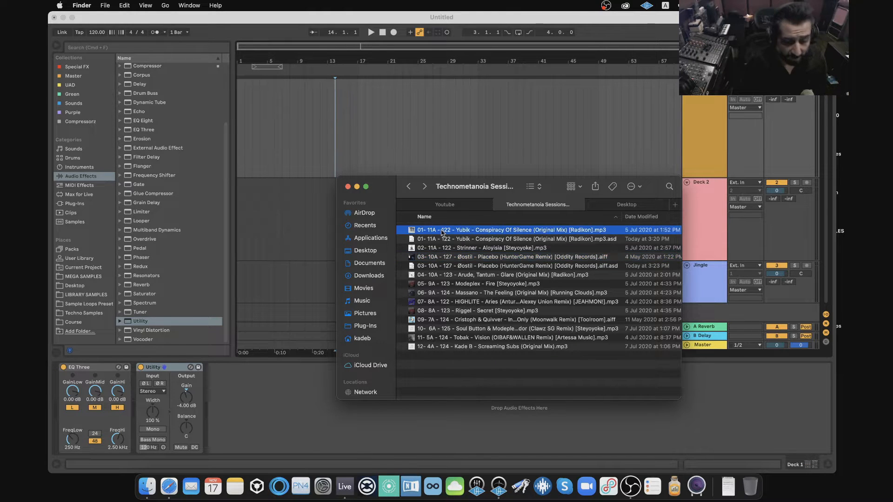
click(279, 486)
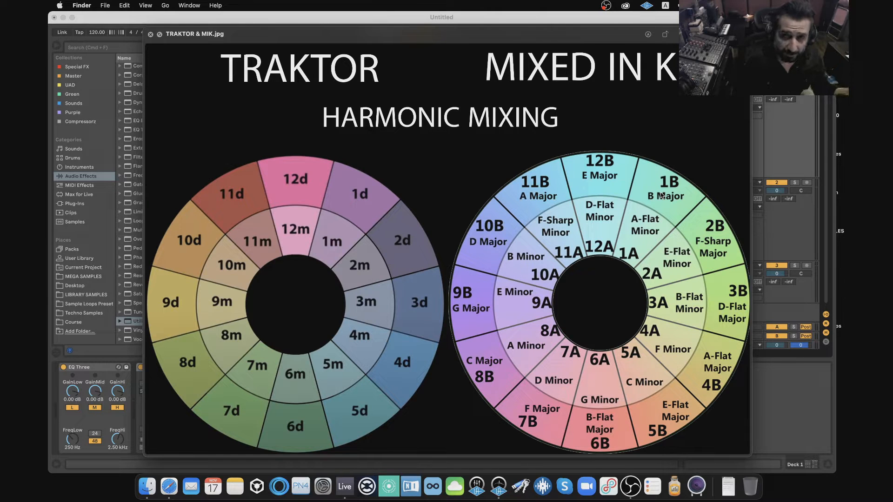
key(space)
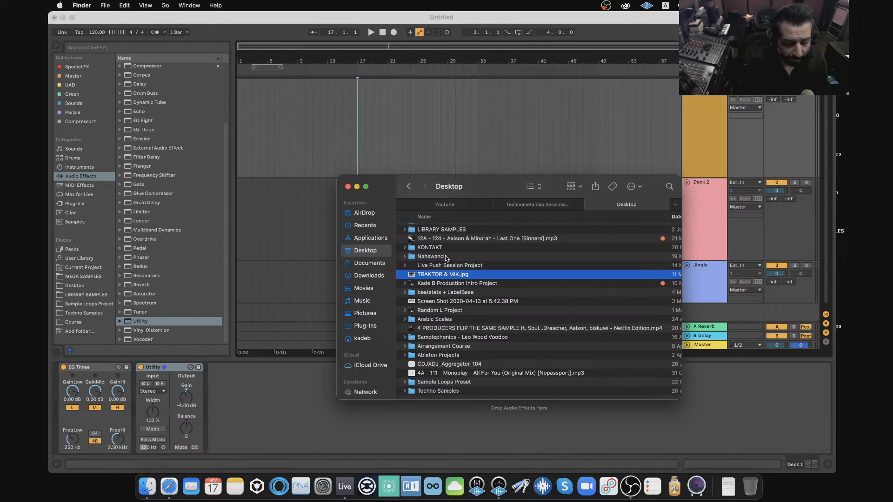
Place the first session track, Conspiracy Of Silence (Original Mix), from Finder on Deck 1 at bar 9.
click(533, 204)
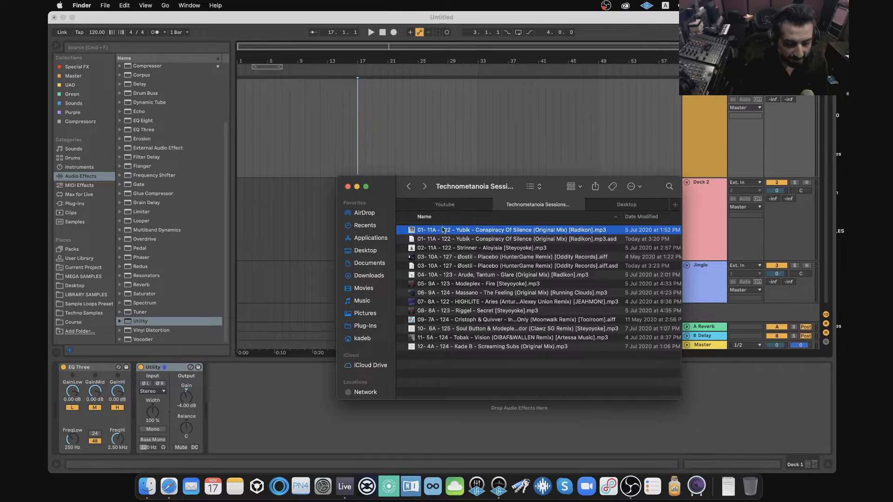
drag(441, 234, 302, 136)
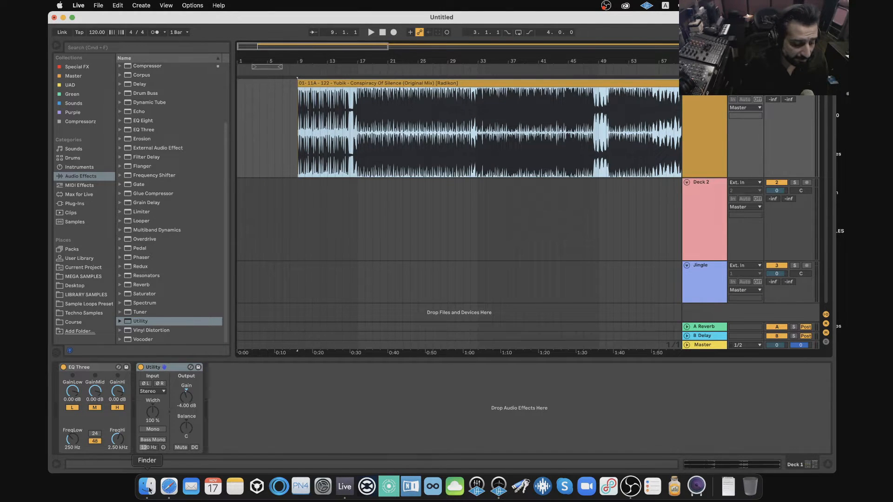
Check the remaining session tracks in Finder, then return to Ableton Live and unfold the Master track.
key(super+Tab)
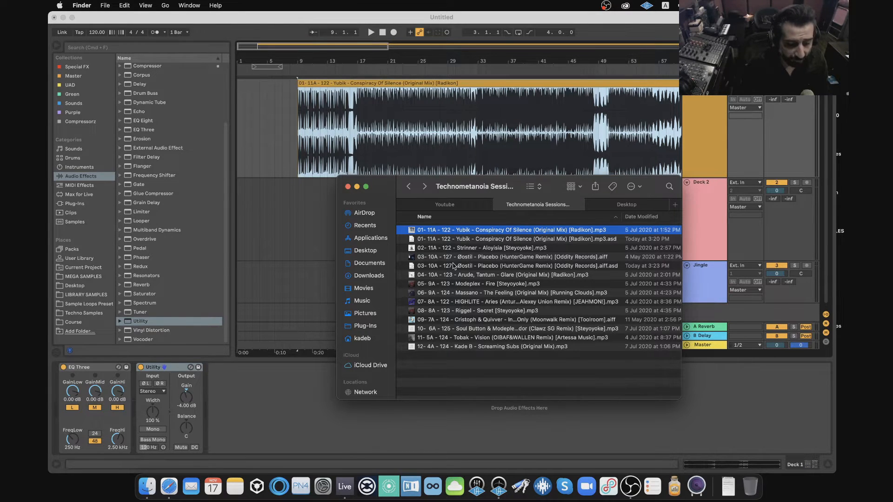
click(417, 140)
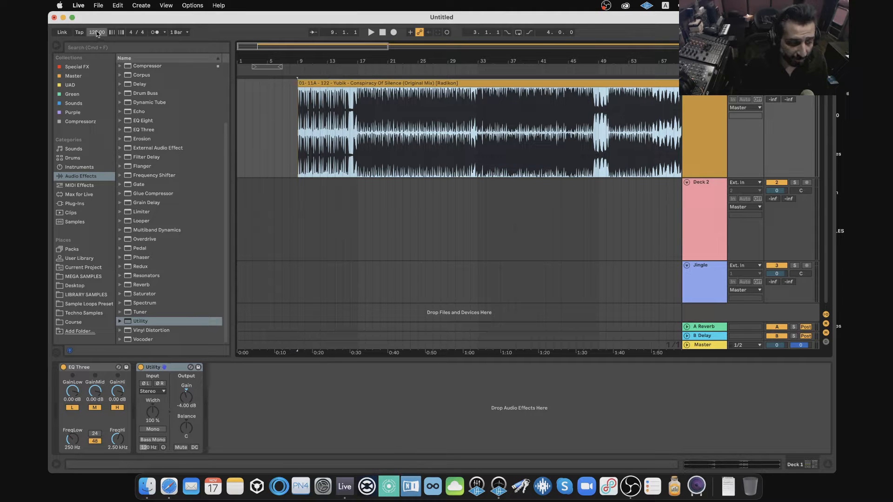
click(686, 345)
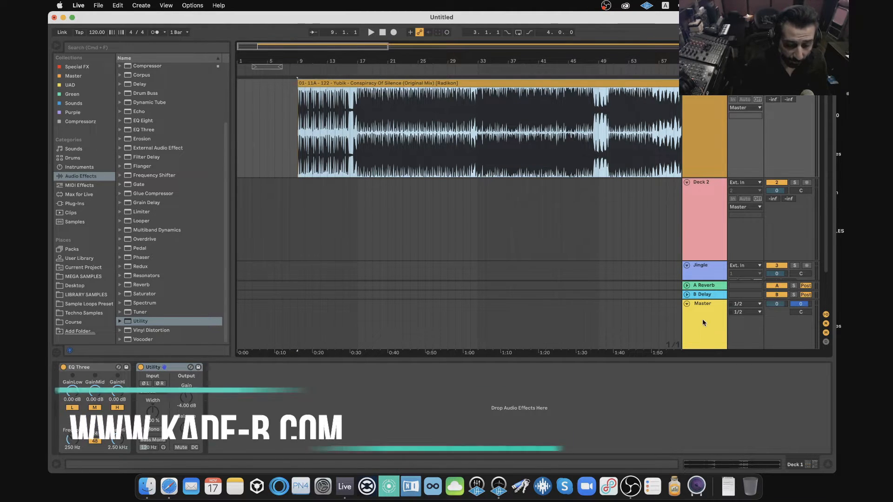
Turn on automation mode and display the Song Tempo automation on the Master track.
key(a)
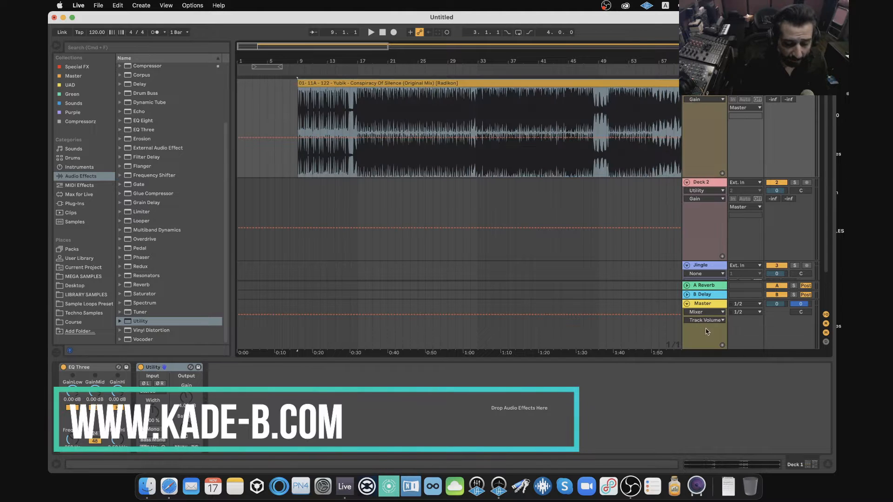
click(165, 5)
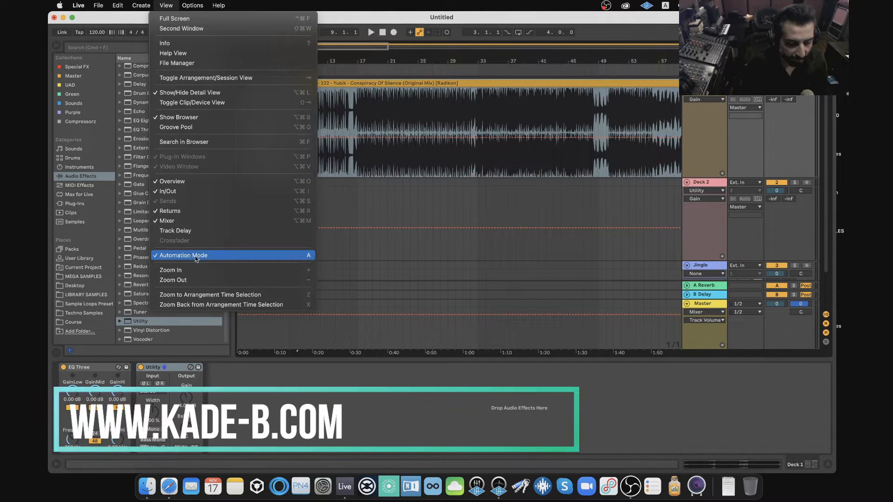
click(700, 315)
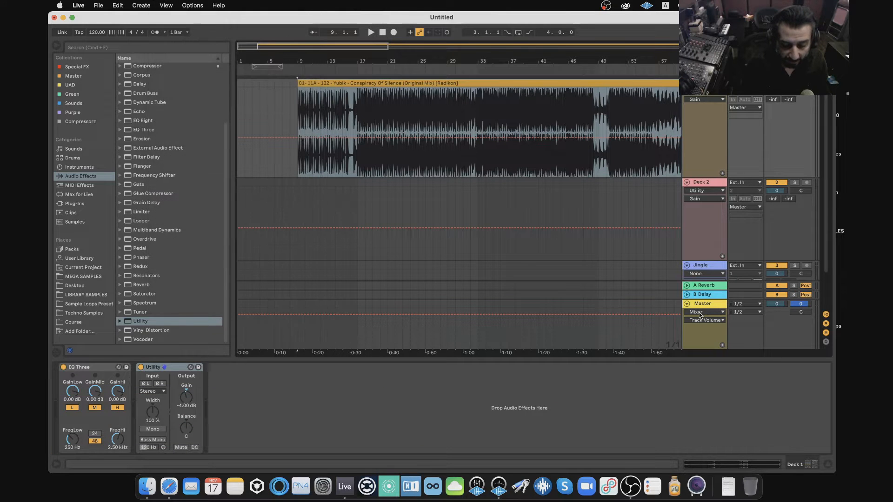
click(700, 314)
click(701, 327)
click(703, 321)
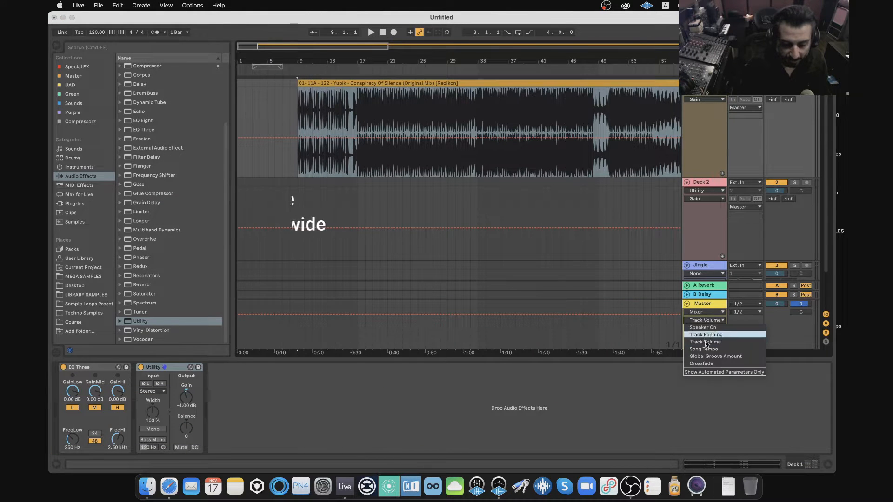
click(704, 349)
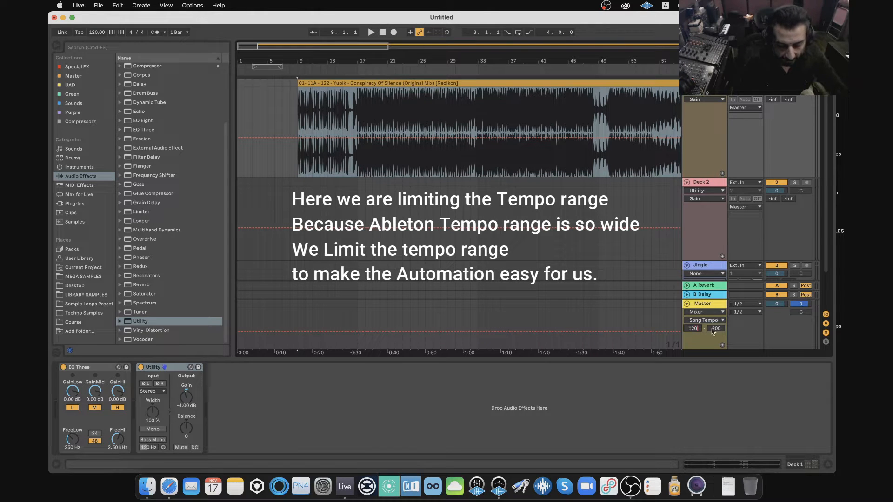
Limit the Master's Song Tempo automation range to 120–127 and raise the tempo line to 122 BPM.
key(Return)
click(713, 330)
text(127)
key(Return)
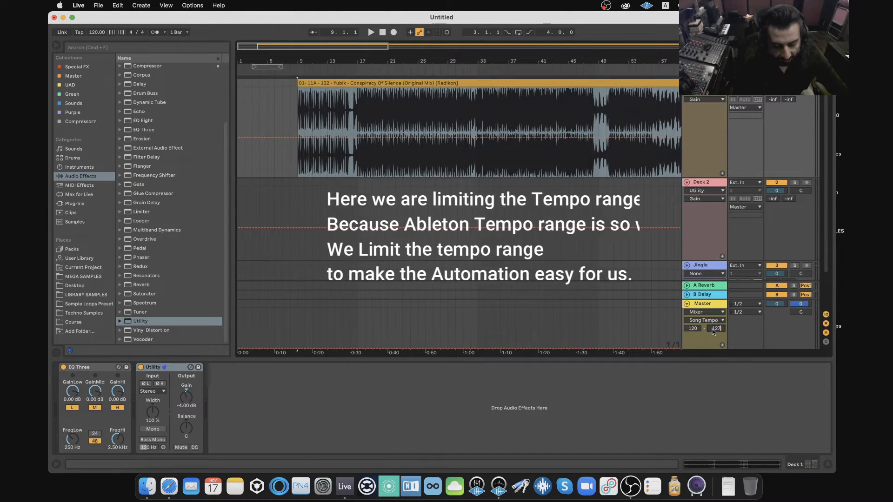
click(692, 344)
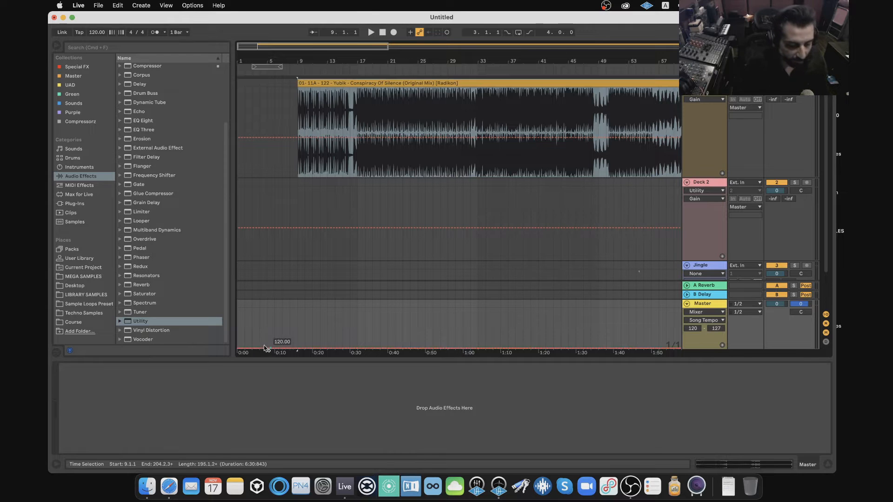
drag(254, 347, 255, 336)
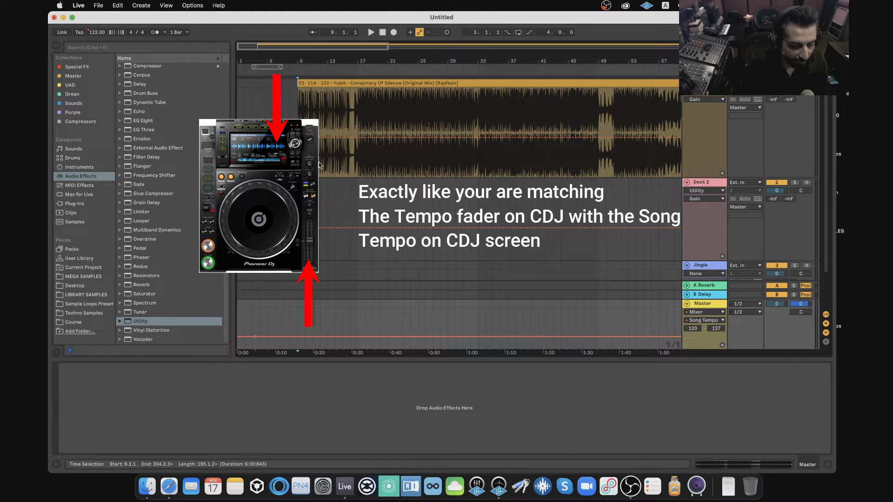
Open the Conspiracy Of Silence clip on Deck 1, enable Warp and set its warp mode to Complex.
double_click(331, 84)
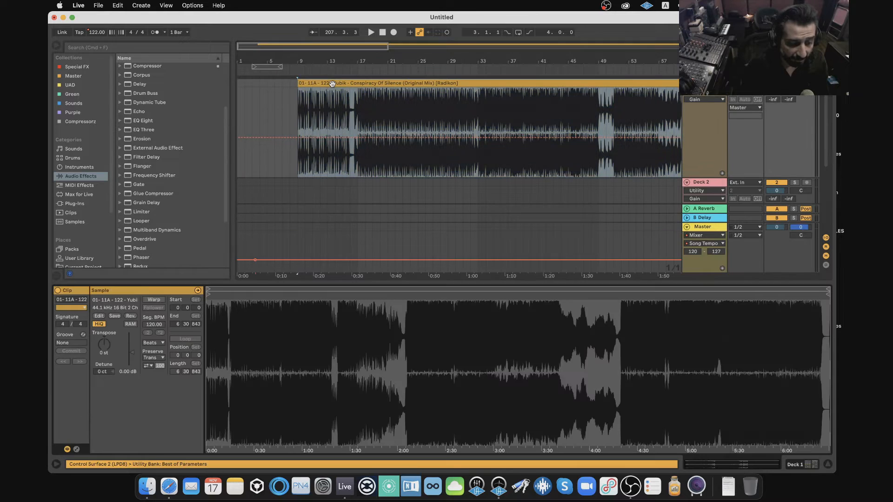
click(154, 300)
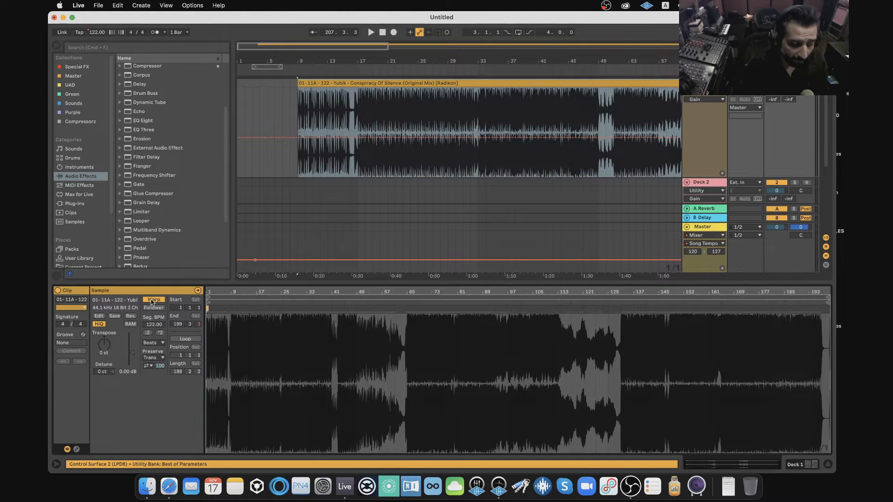
click(153, 342)
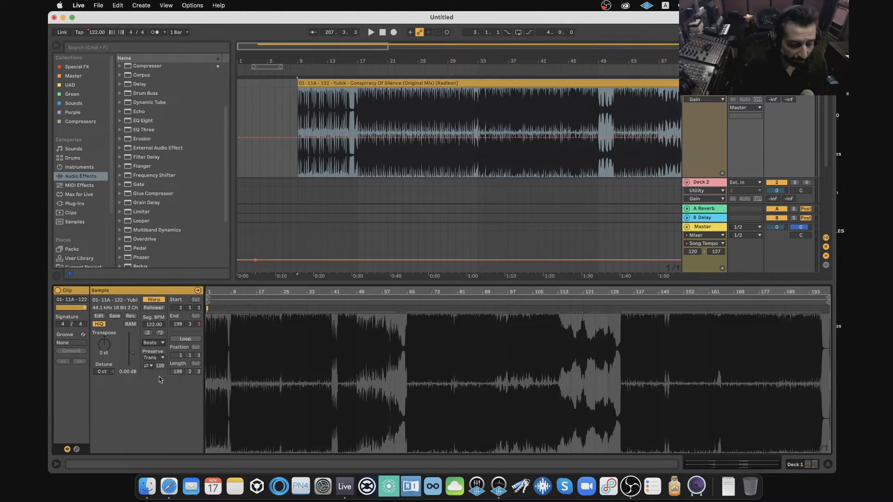
click(158, 379)
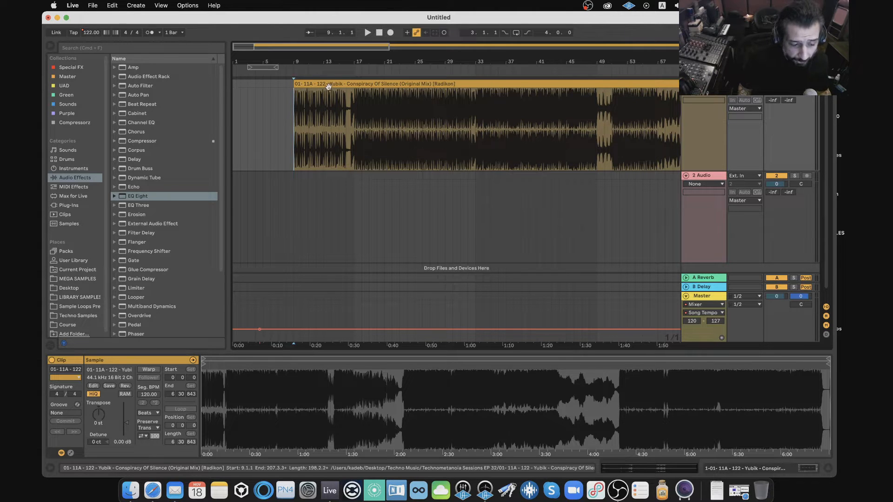
Warp the Conspiracy Of Silence clip, set 1.1.1 at its first kick transient and choose the Complex warp mode.
click(148, 369)
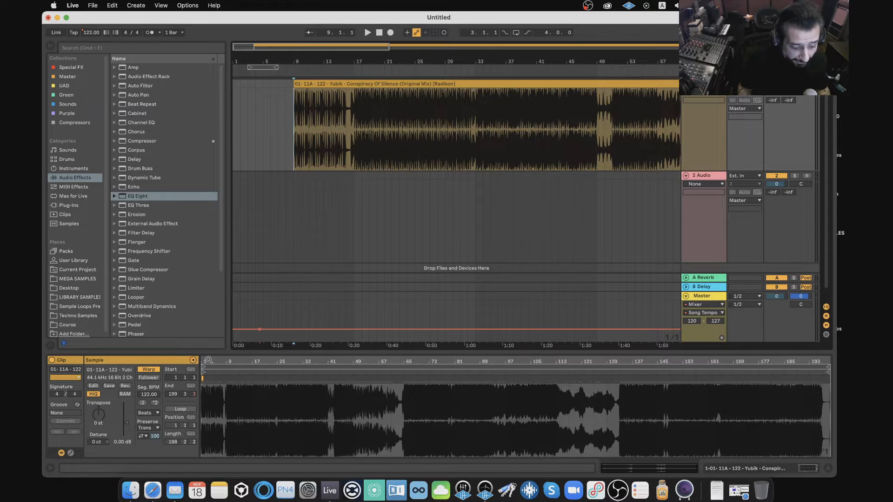
drag(208, 360, 219, 377)
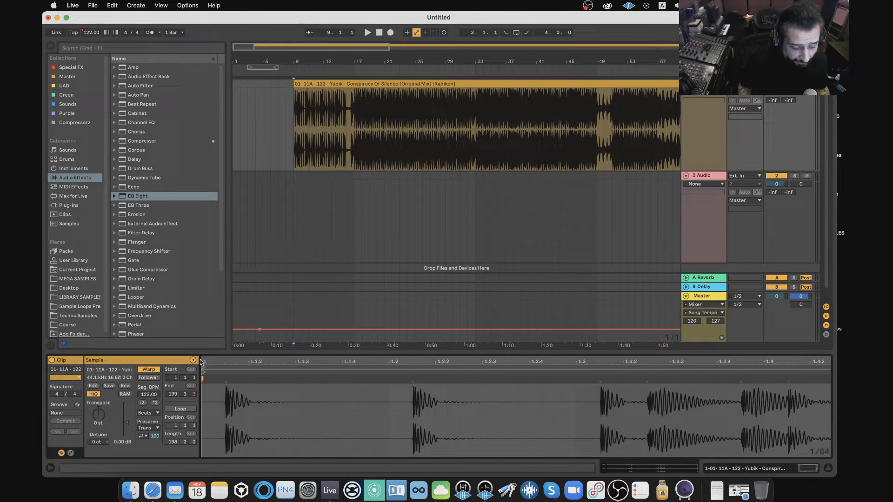
right_click(225, 381)
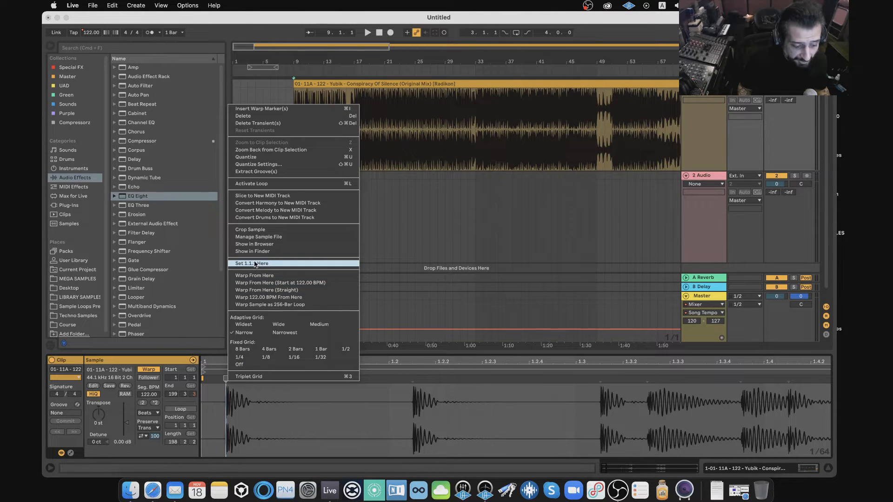
click(255, 263)
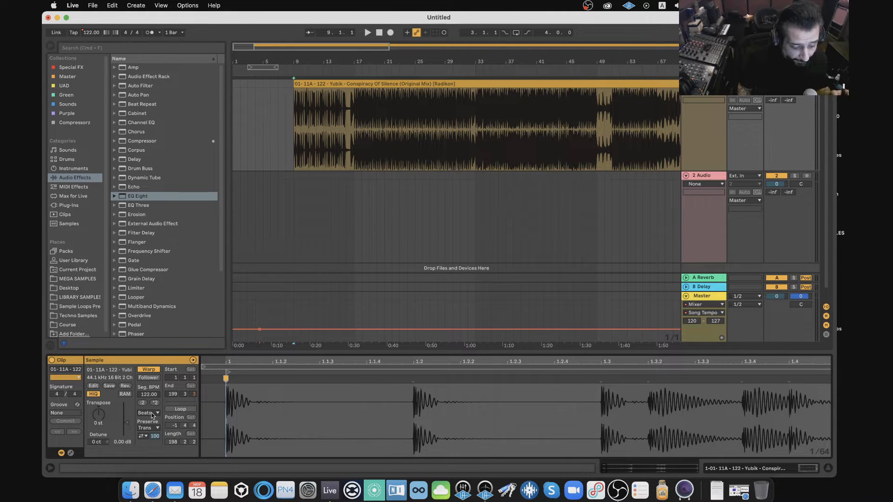
click(152, 413)
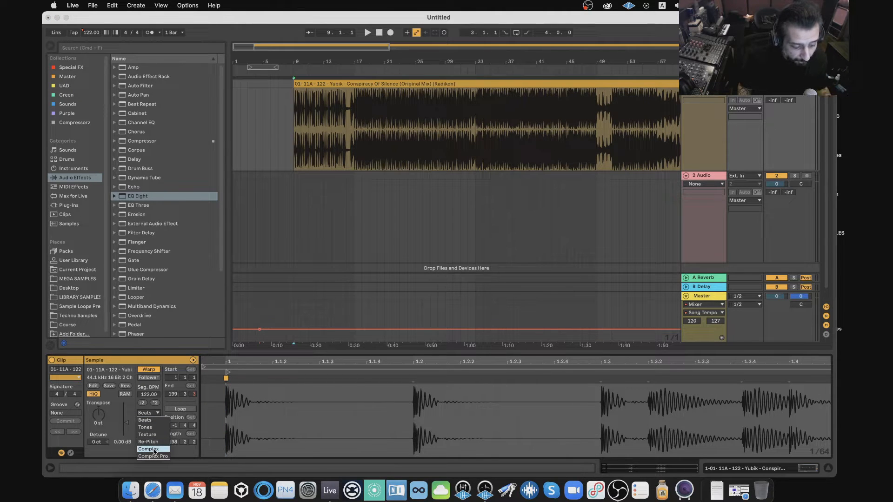
click(154, 449)
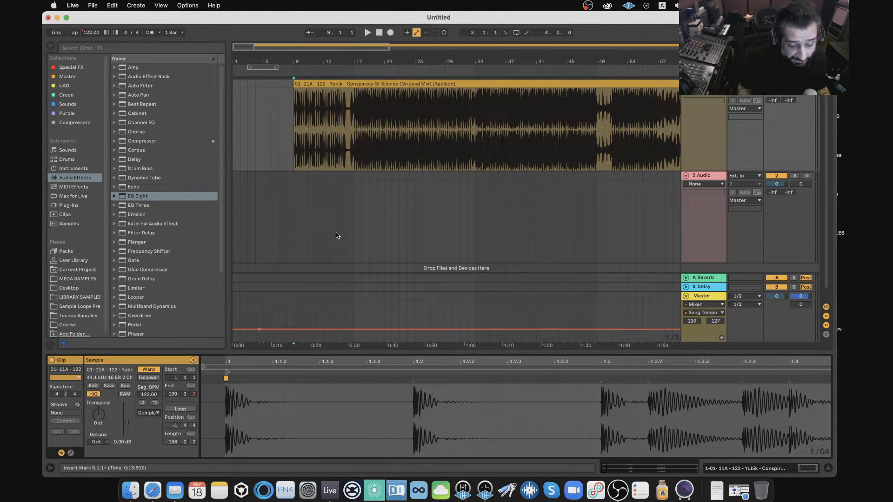
Play the warped clip from its start while moving the Song Tempo to 124, 120 and finally 122.70 BPM.
click(319, 83)
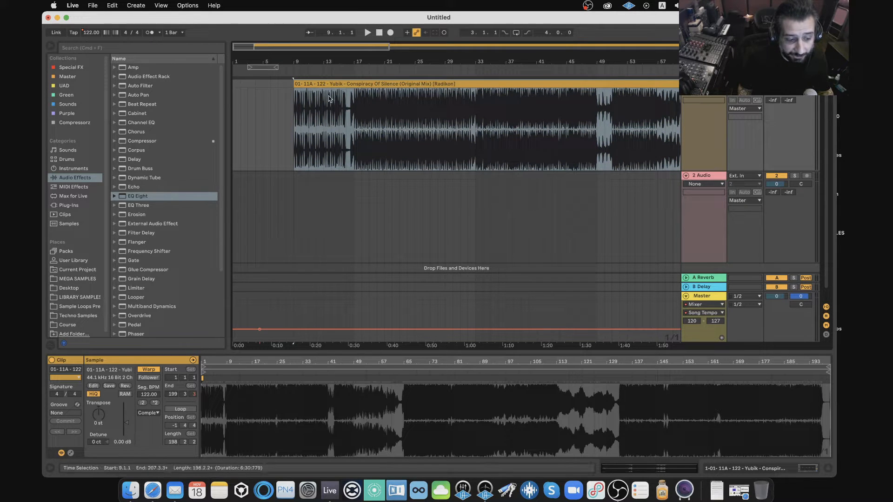
key(space)
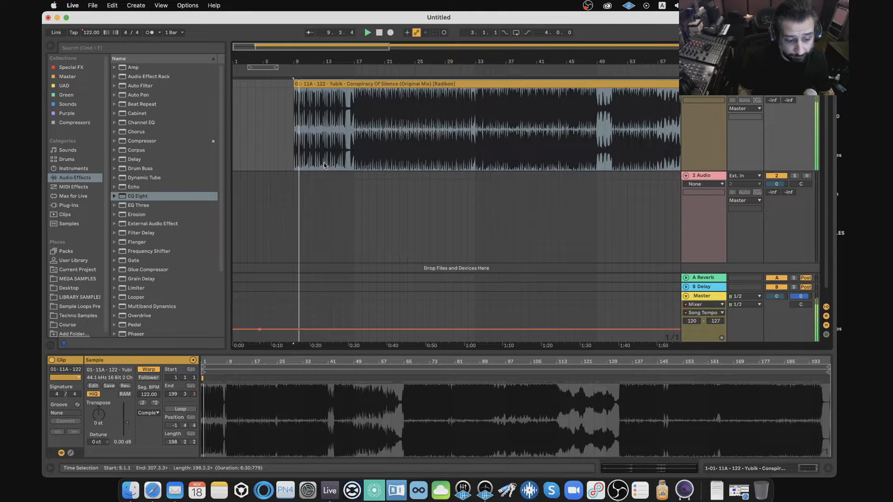
drag(259, 329, 259, 318)
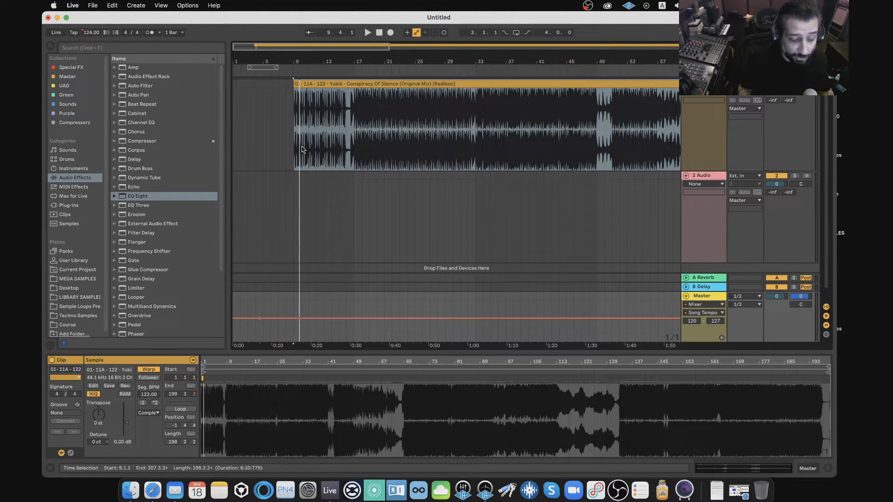
key(space)
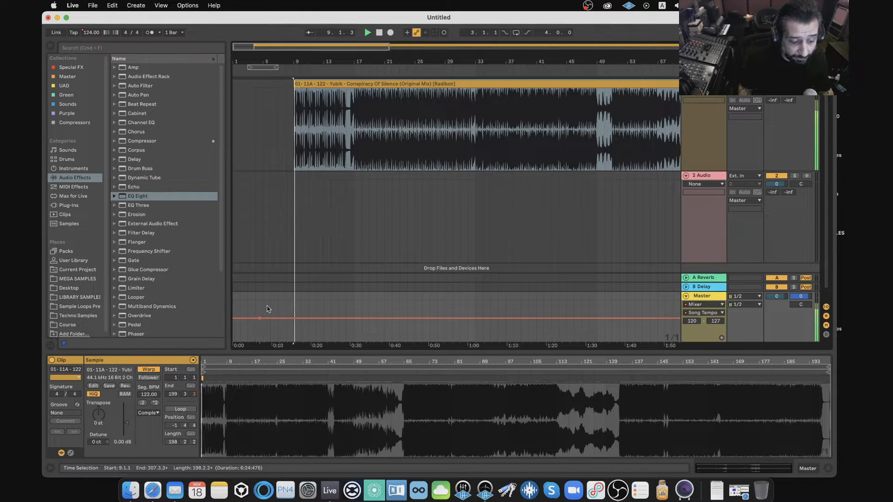
drag(259, 318, 259, 341)
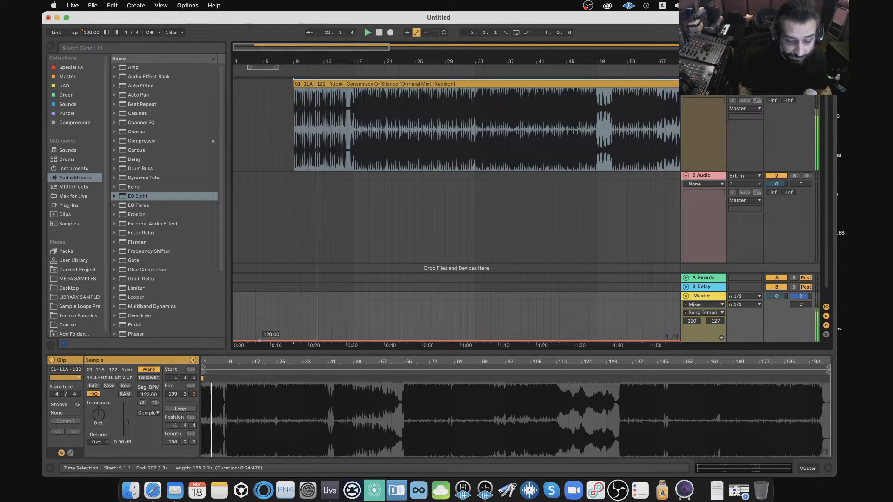
mouse_move(259, 341)
mouse_down()
mouse_move(259, 301)
mouse_move(260, 325)
mouse_up()
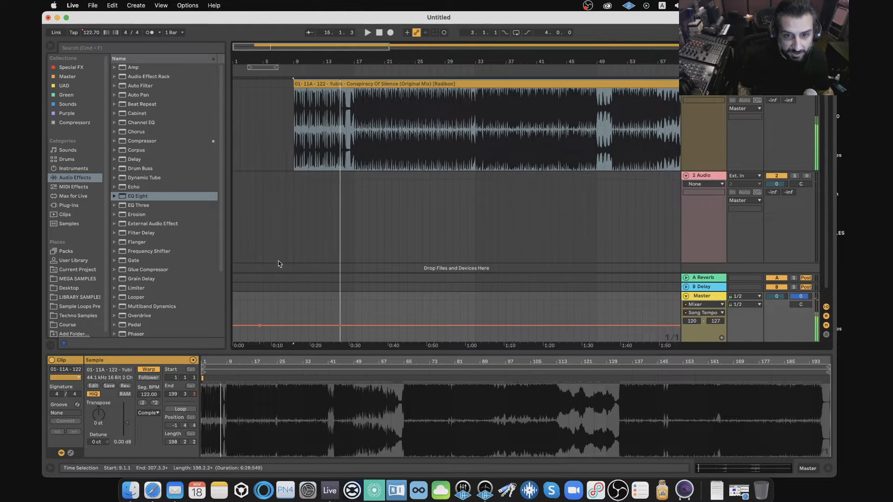
key(space)
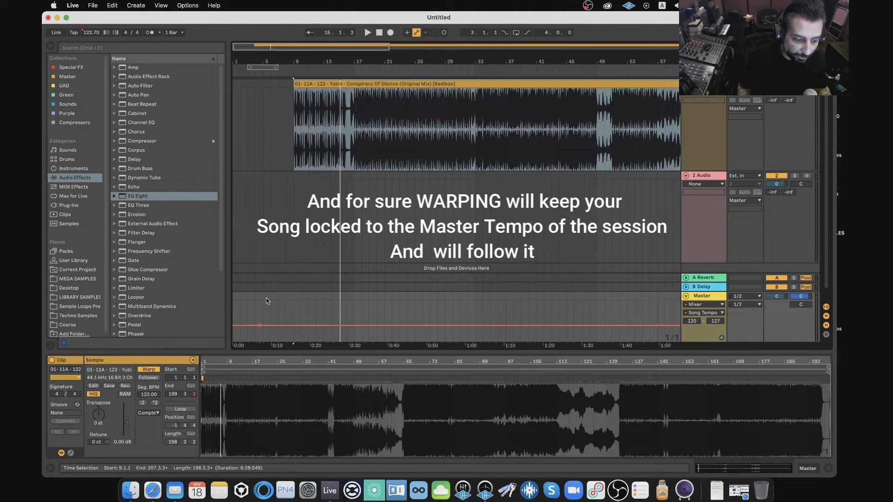
Draw a Song Tempo ramp rising to about 127 BPM around bar 39 and play it from bar 22.
drag(309, 326, 309, 320)
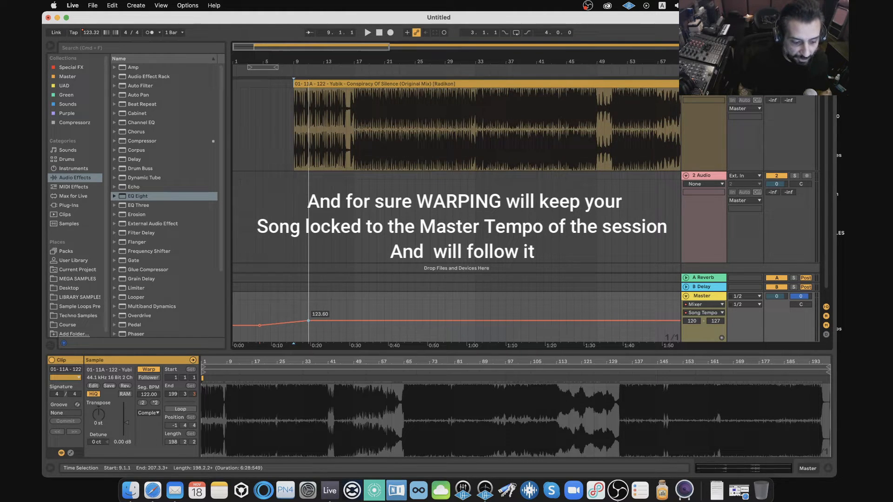
click(280, 316)
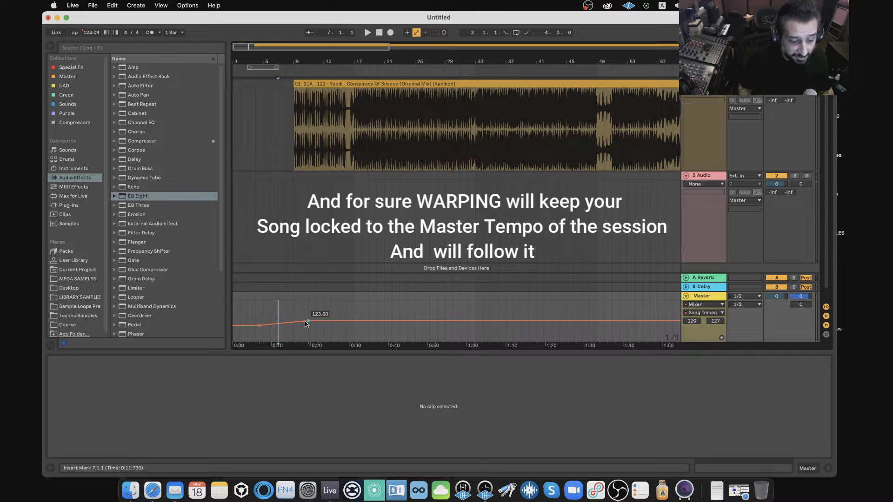
drag(309, 321, 521, 301)
click(393, 329)
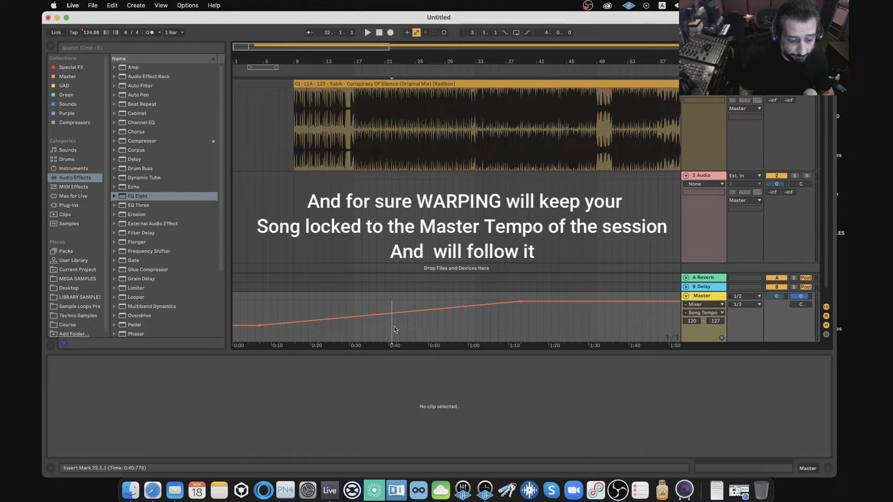
key(space)
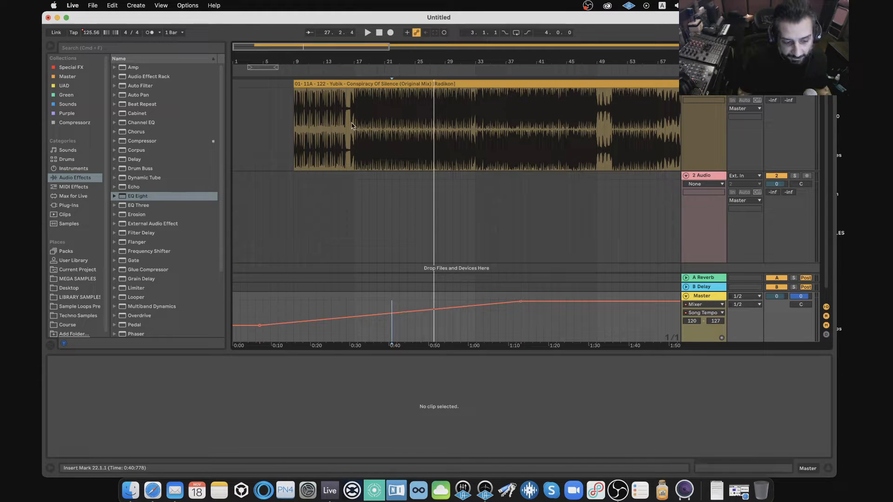
Open the Conspiracy Of Silence clip on Deck 1 and set 1.1.1 at its first kick transient.
double_click(320, 125)
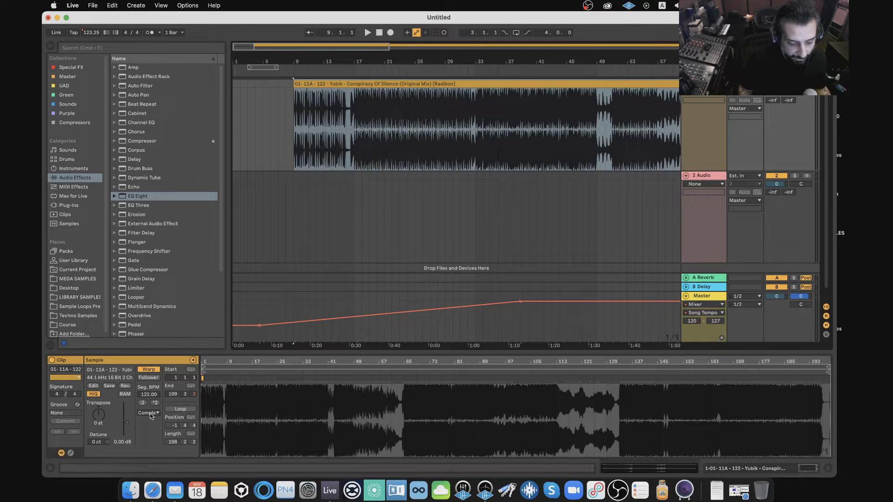
click(212, 387)
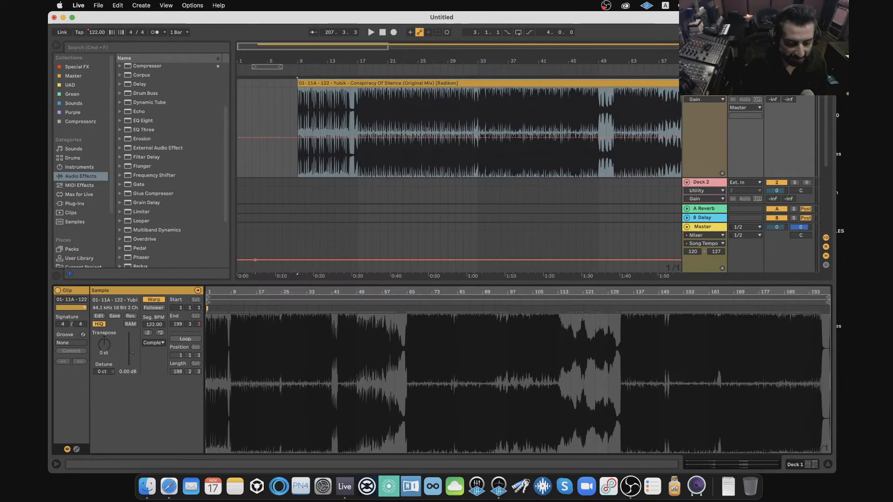
key(plus)
key(plus)
key(plus)
key(plus)
key(plus)
key(plus)
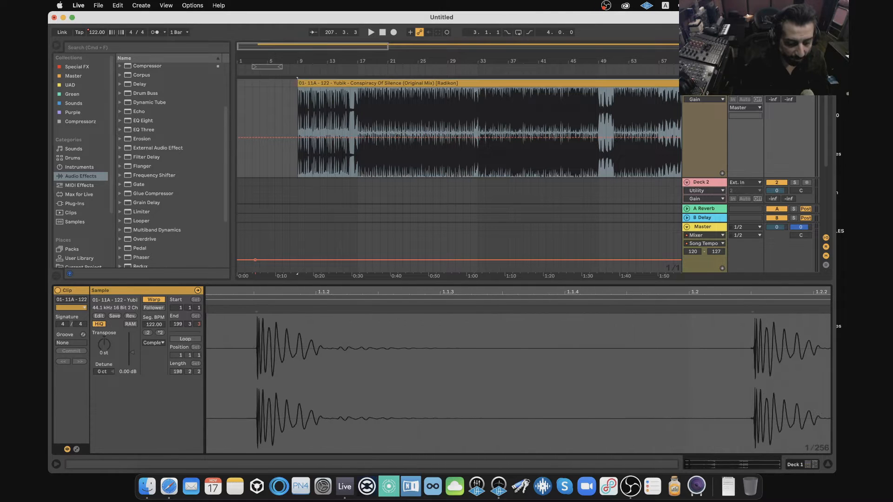
drag(249, 292, 263, 293)
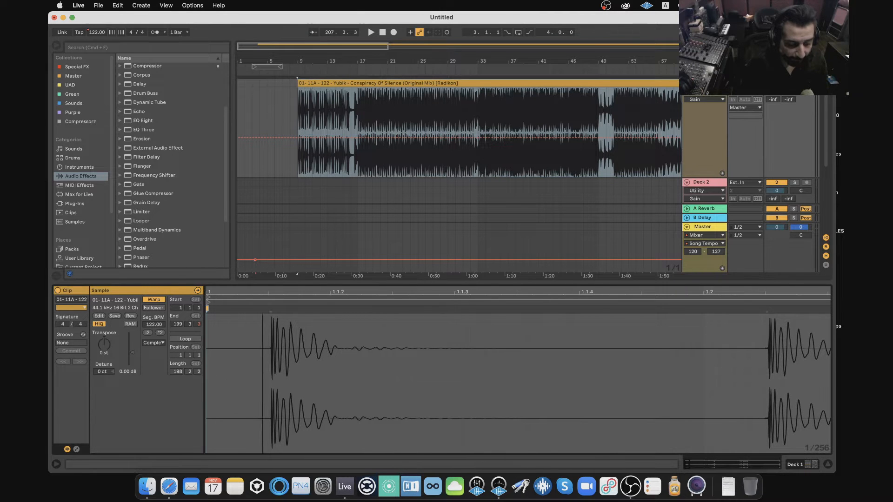
right_click(269, 310)
click(270, 310)
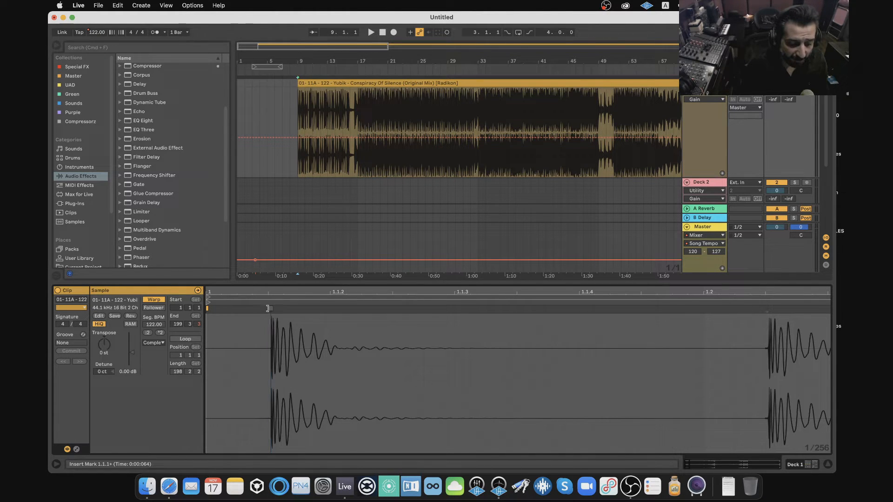
right_click(268, 308)
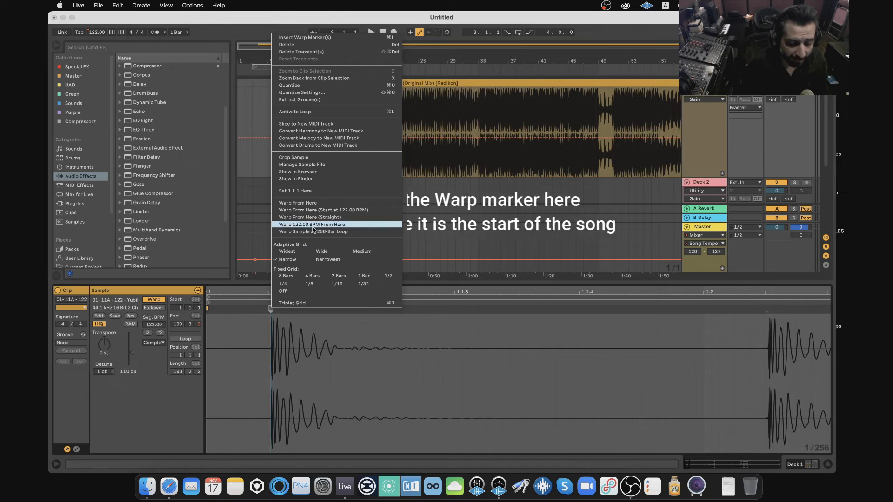
click(285, 191)
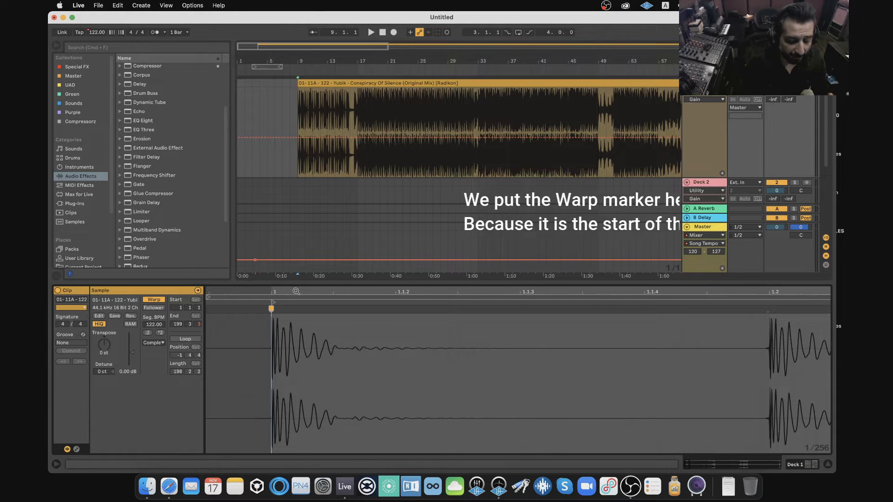
Move the Conspiracy Of Silence clip on Deck 1 so it starts at bar 1 of the arrangement.
mouse_move(297, 291)
mouse_down()
mouse_move(247, 266)
mouse_move(213, 206)
mouse_move(215, 292)
mouse_move(241, 230)
mouse_up()
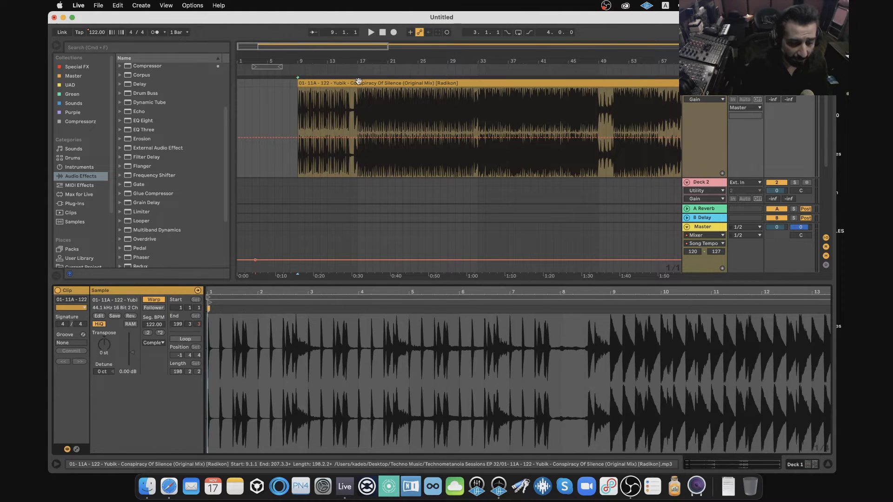
drag(358, 82, 268, 88)
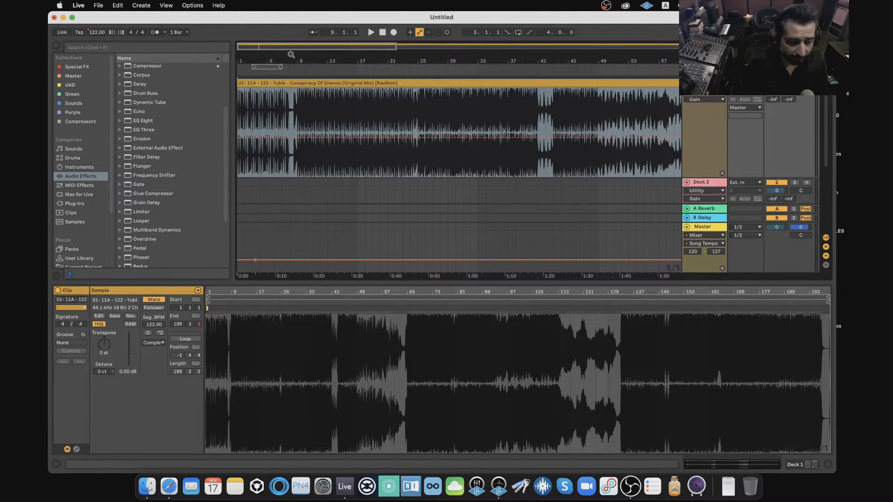
drag(291, 54, 253, 58)
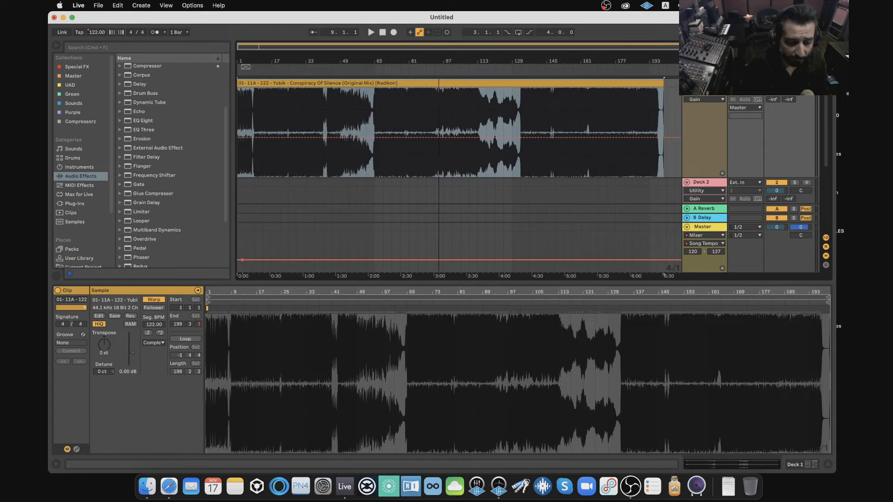
Switch to Finder and add the Placebo (HunterGame Remix) audio file to Deck 2 at bar 233.
click(147, 485)
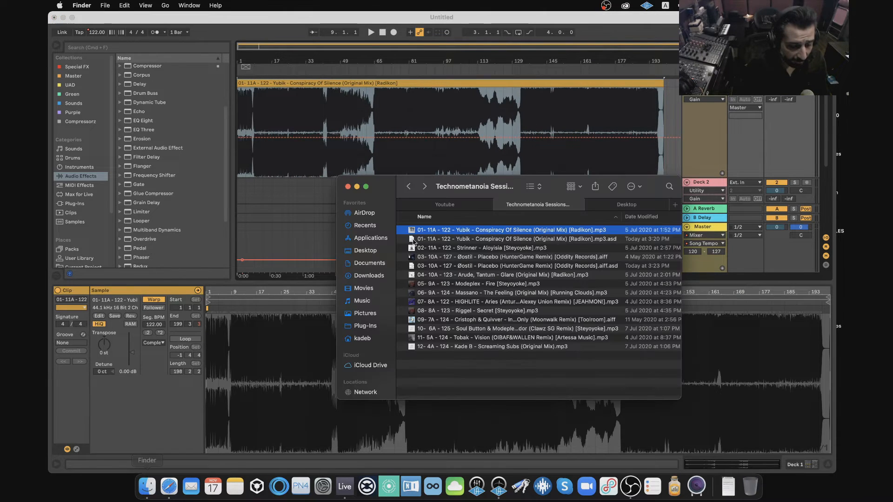
click(444, 248)
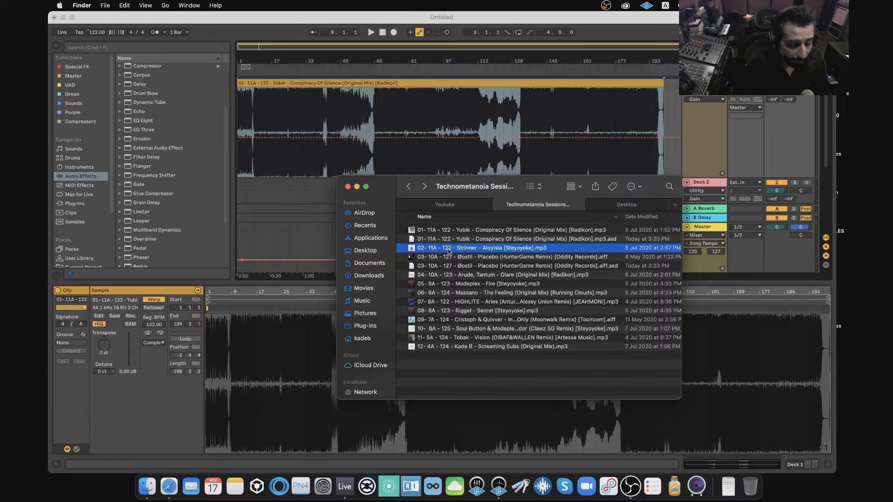
drag(430, 256, 553, 165)
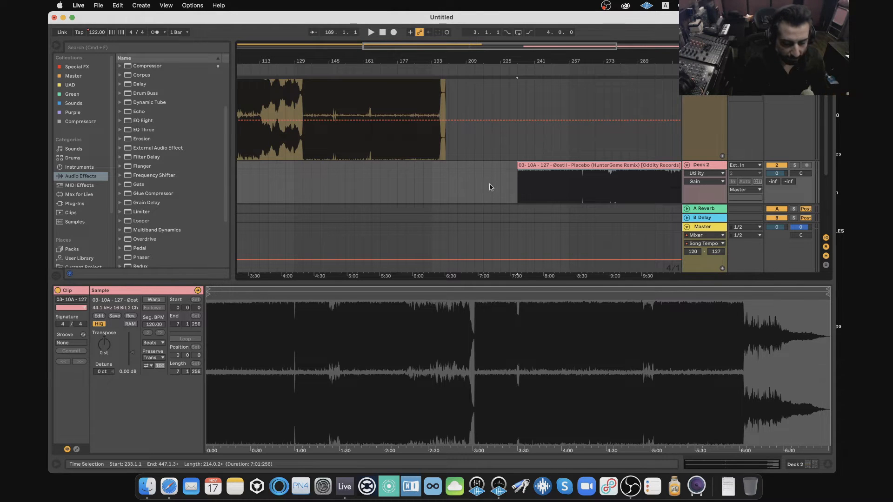
Raise the Master Song Tempo automation abruptly to 127 BPM at about bar 216, ahead of the Placebo clip.
scroll(488, 186, down, 2)
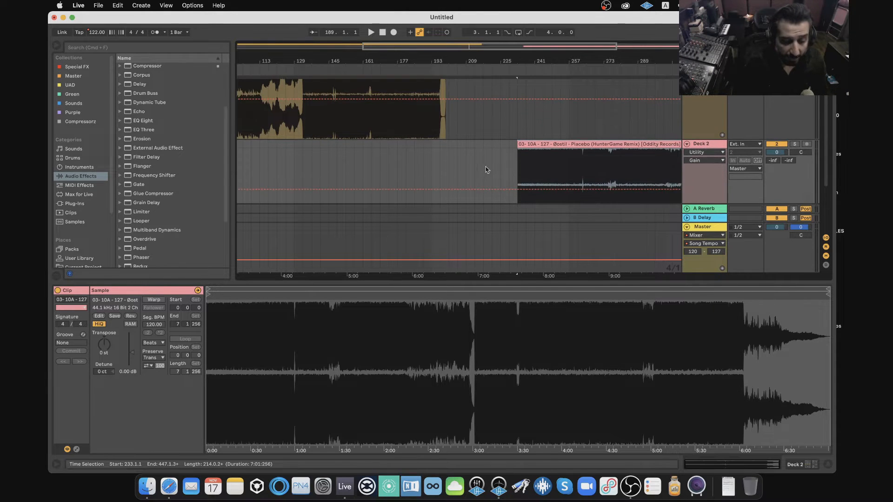
scroll(344, 120, up, 3)
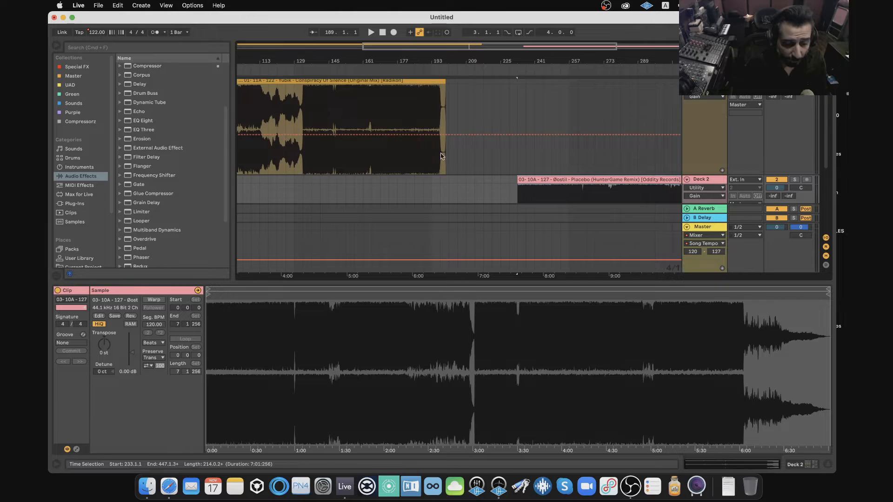
scroll(542, 172, down, 2)
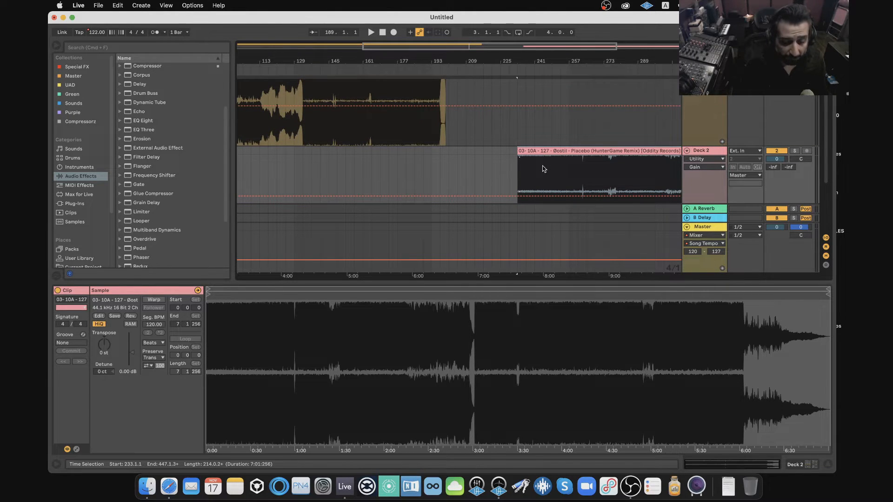
scroll(543, 168, down, 1)
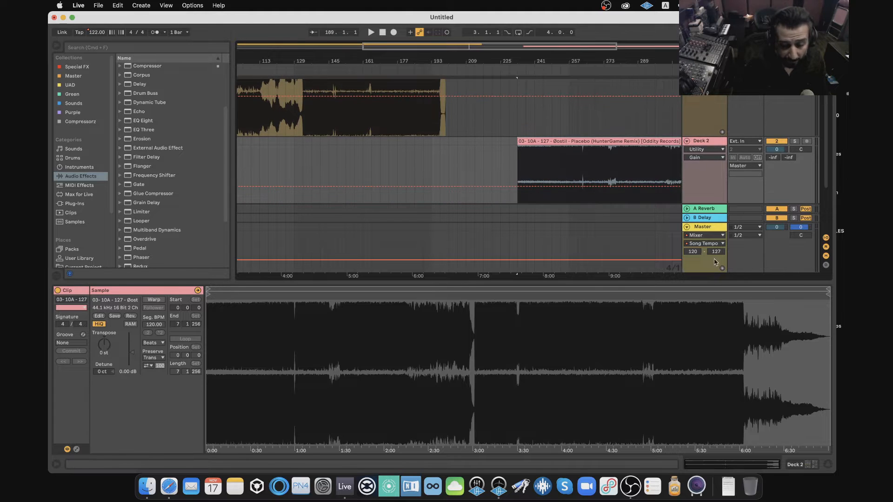
drag(486, 261, 487, 232)
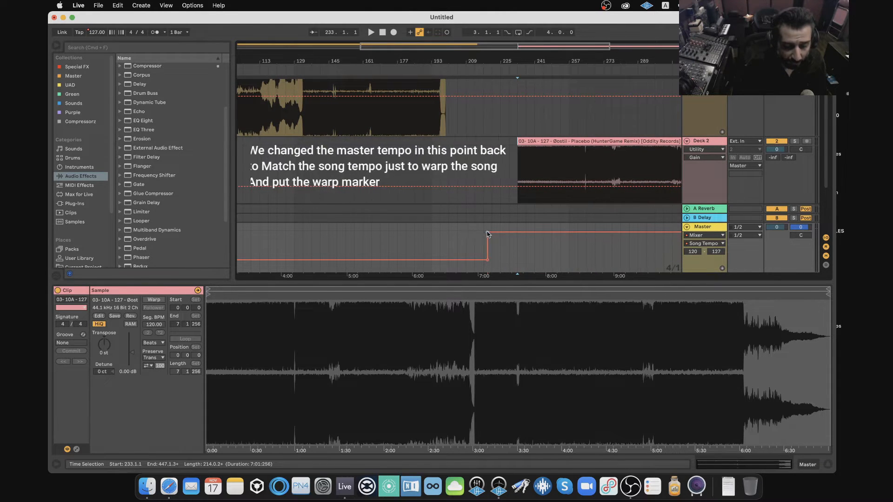
Enable Warp on the Placebo clip, choose the Complex warp mode and set 1.1.1 at its first kick transient.
click(538, 142)
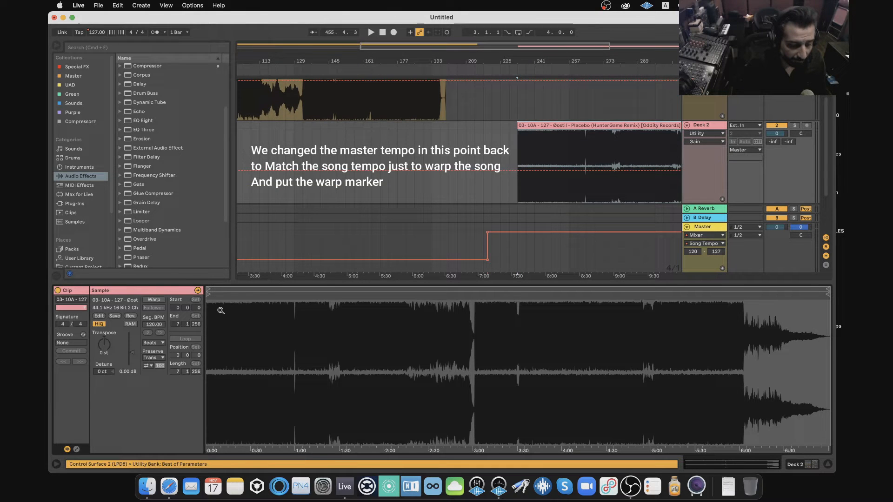
click(153, 301)
click(147, 344)
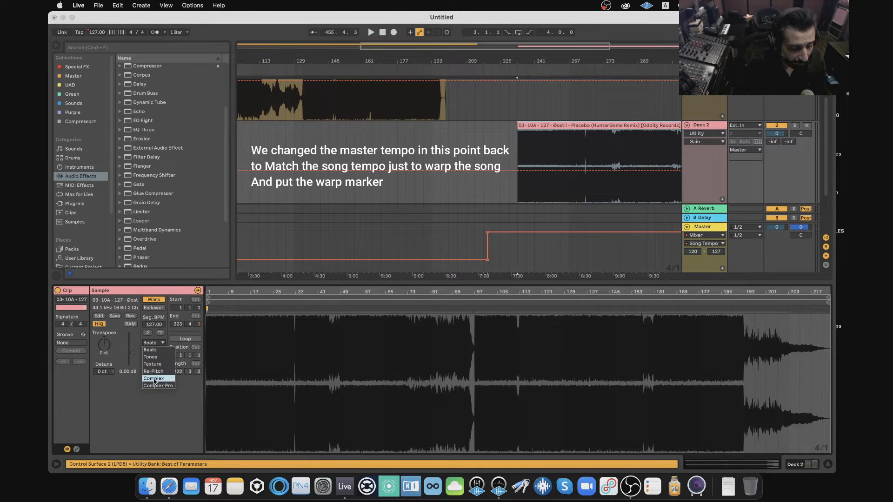
click(155, 381)
drag(207, 293, 207, 410)
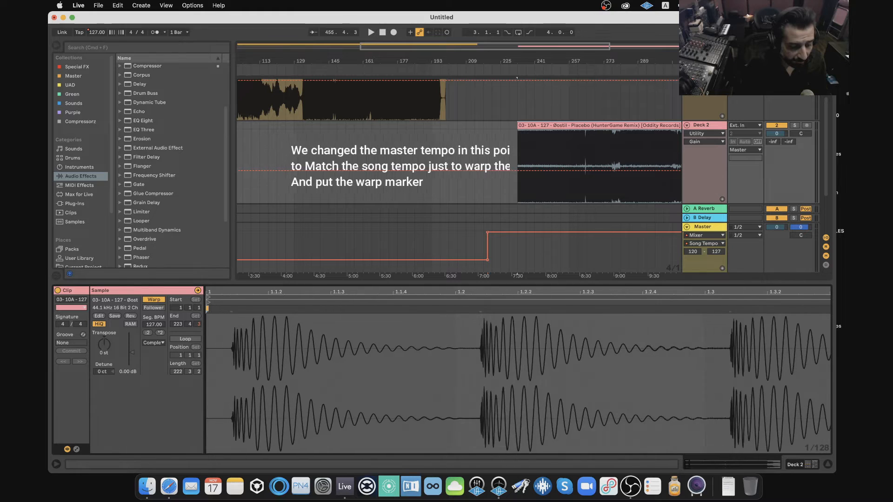
right_click(233, 309)
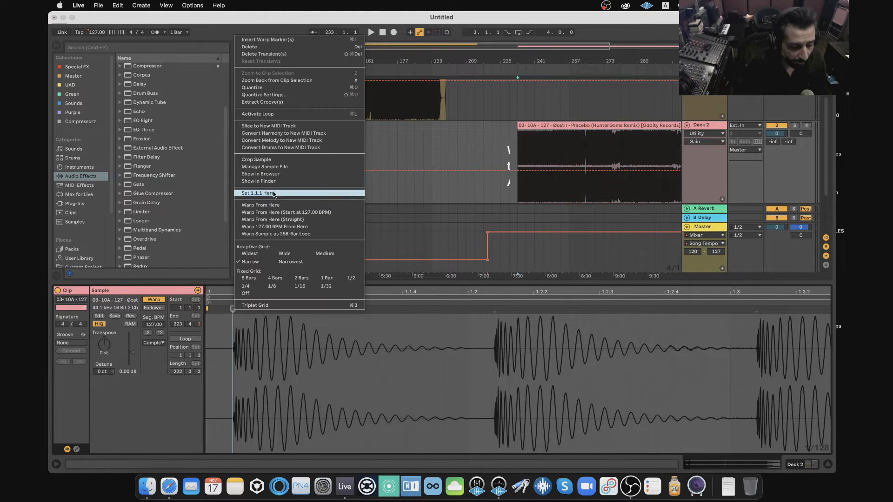
click(257, 193)
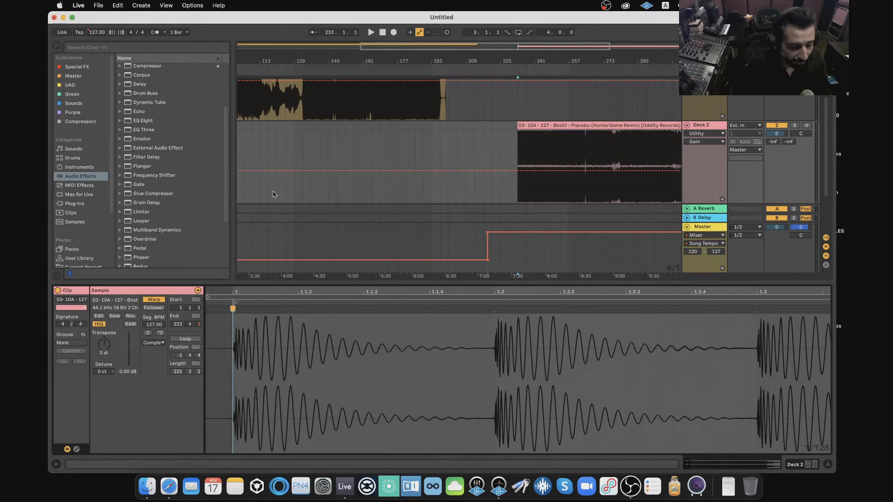
Remove the 127 BPM tempo breakpoint and move the Placebo clip so its first kick aligns with bar 165.
click(488, 233)
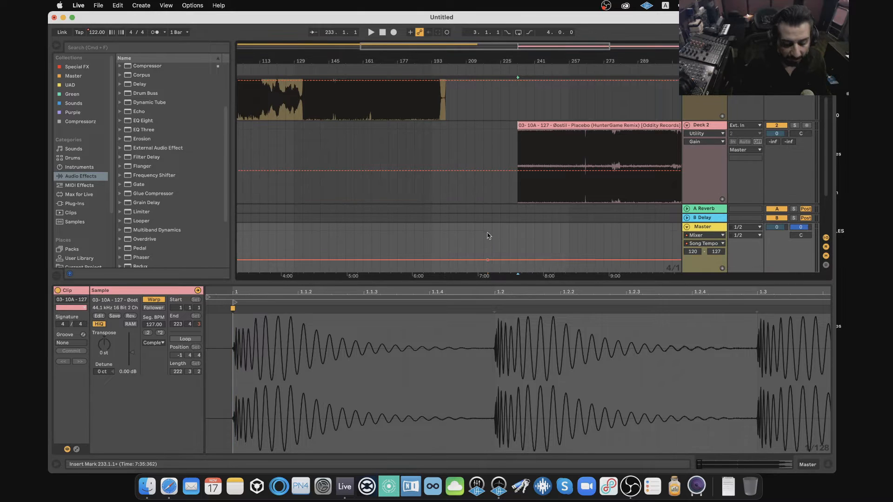
click(538, 126)
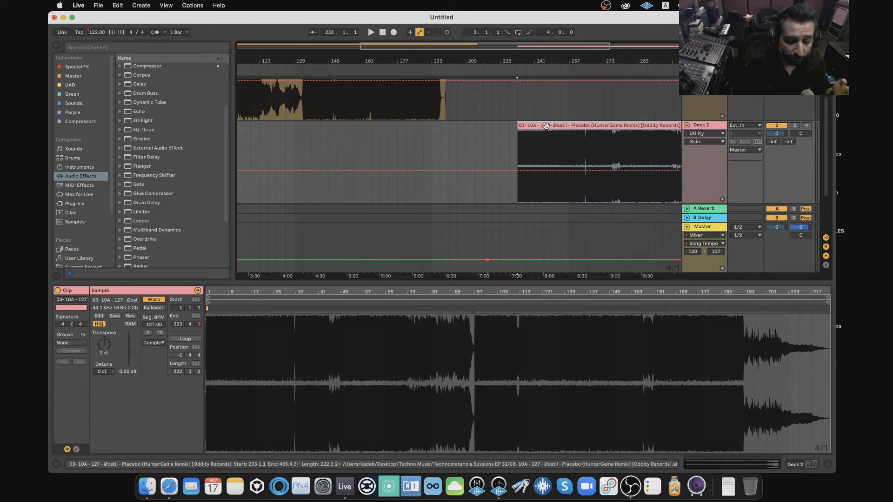
drag(546, 125, 401, 143)
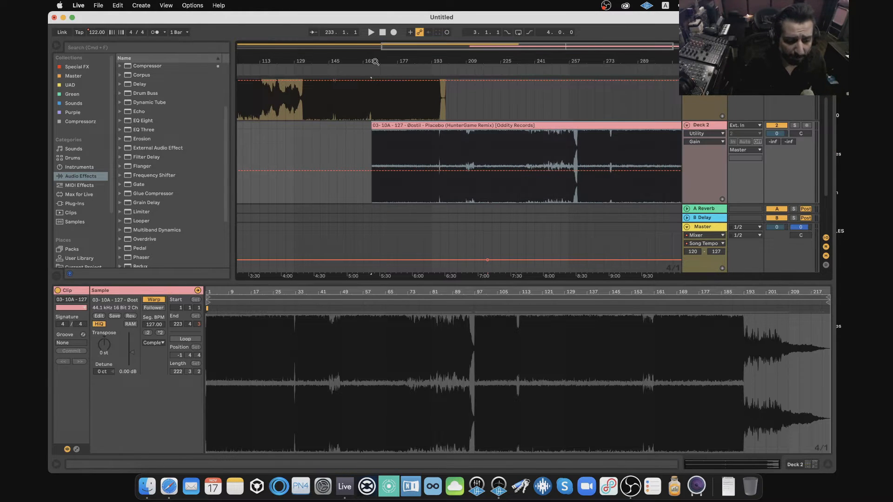
drag(375, 61, 413, 66)
drag(439, 128, 425, 129)
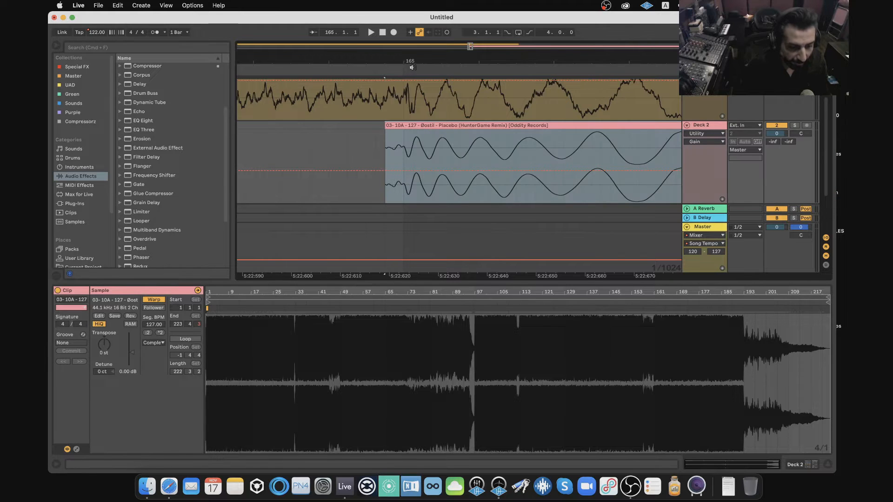
drag(420, 60, 383, 31)
scroll(536, 164, up, 2)
scroll(537, 162, right, 3)
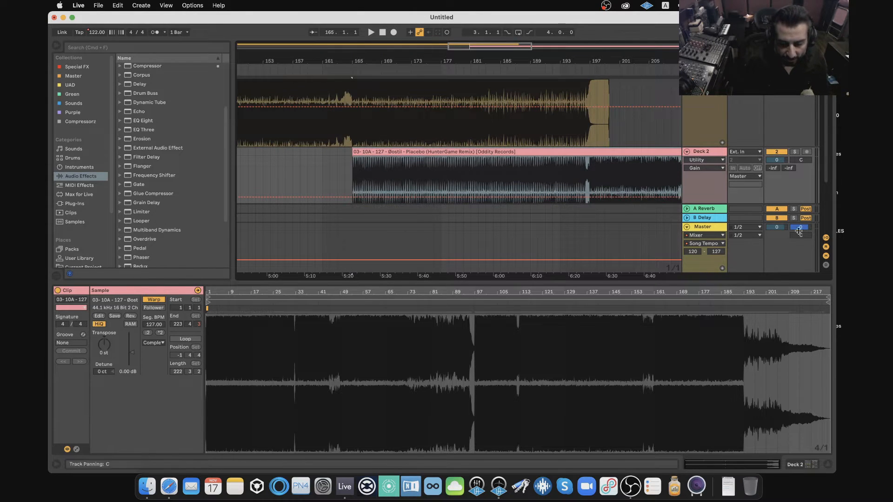
Lower the Master volume to -6.7 dB and play the overlapping songs from about bars 166, 179 and 186.
drag(776, 227, 776, 229)
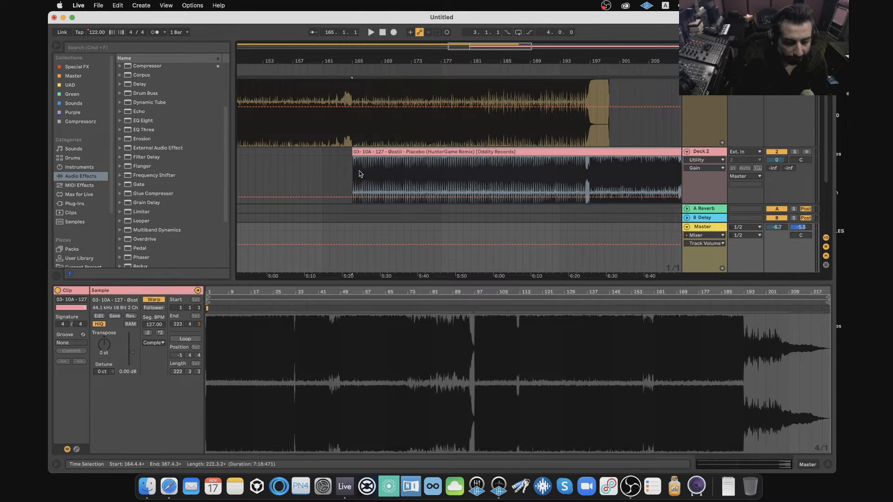
click(358, 172)
key(space)
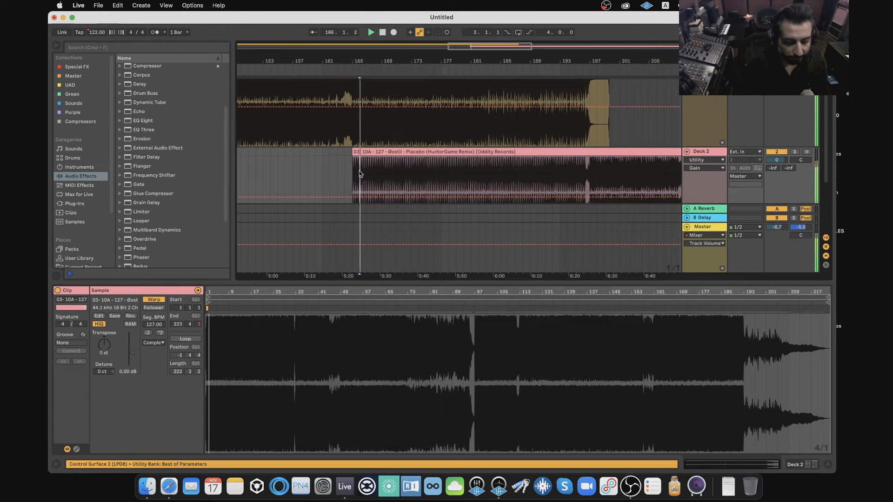
click(456, 171)
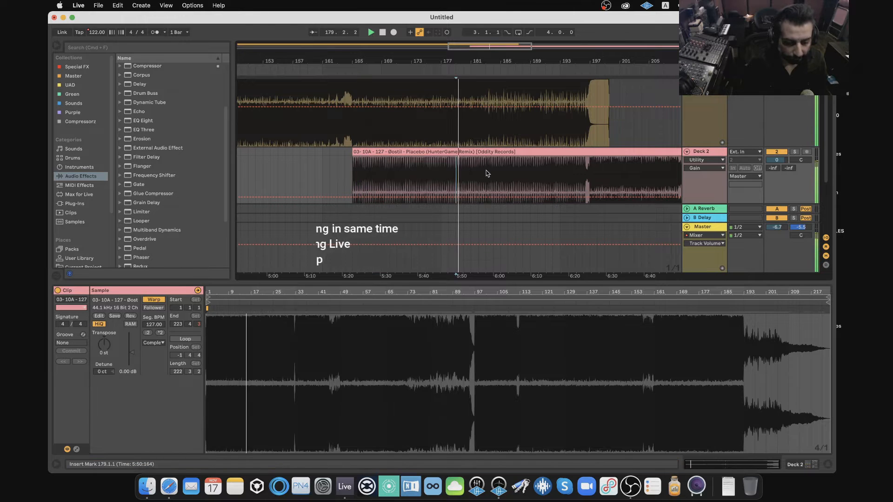
click(508, 176)
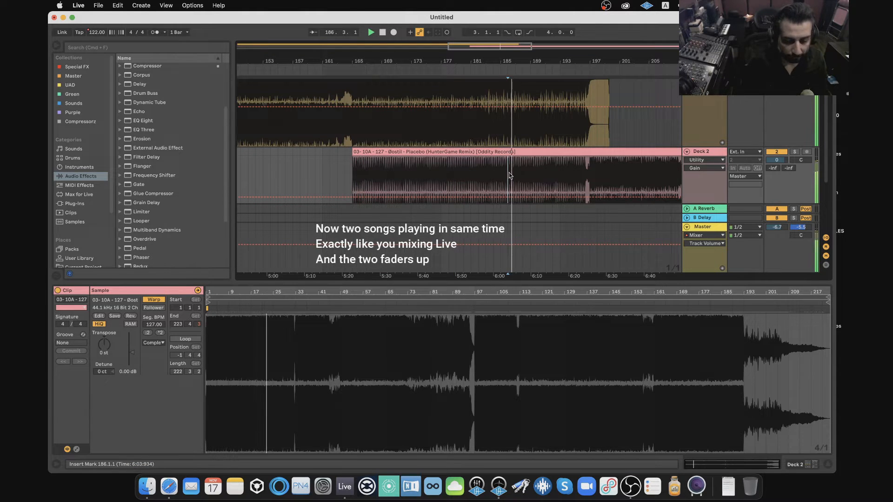
Fold the Master track, enlarge the arrangement area and replay the overlap from bar 186.
scroll(508, 176, up, 2)
click(686, 226)
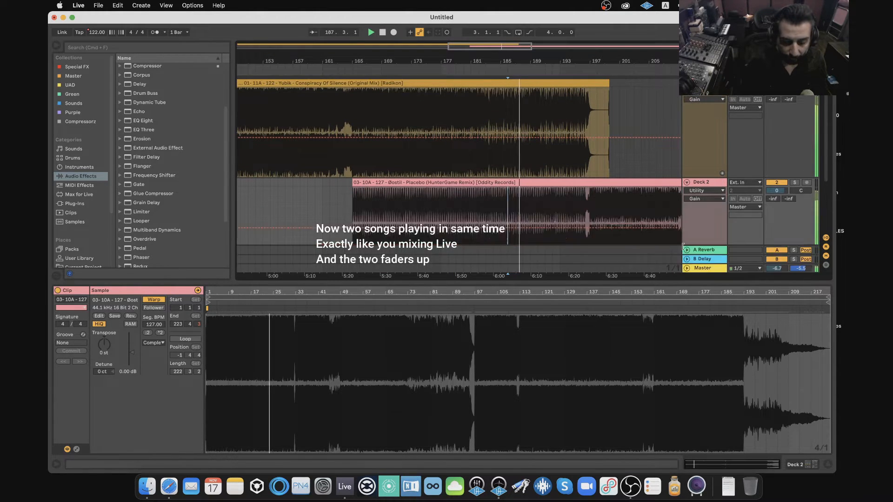
drag(663, 287, 665, 347)
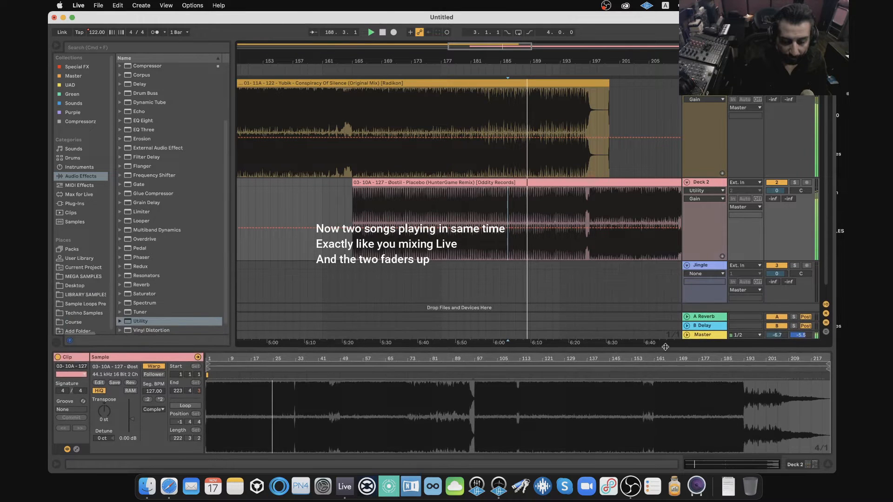
key(space)
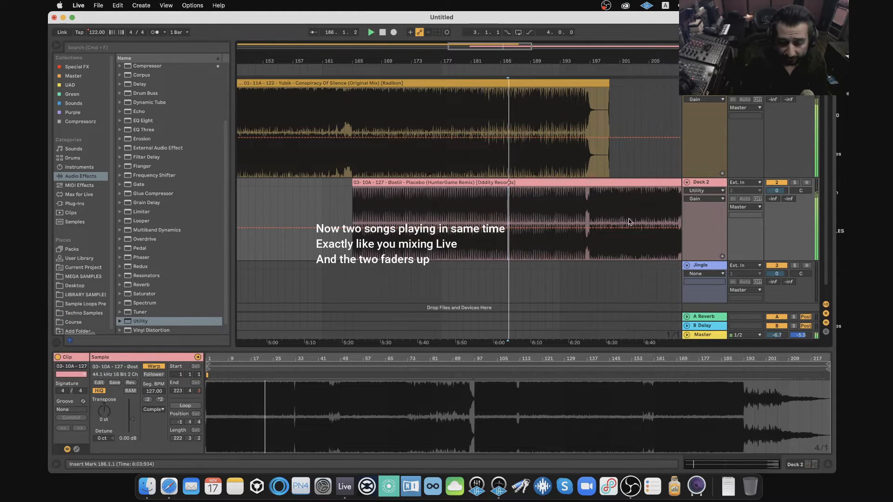
Play the overlapping songs from bar 192.
click(552, 210)
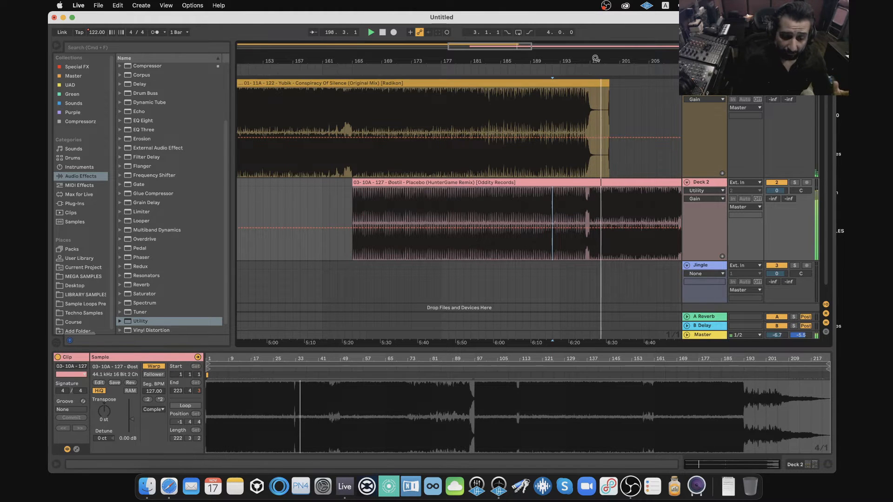
drag(595, 58, 480, 163)
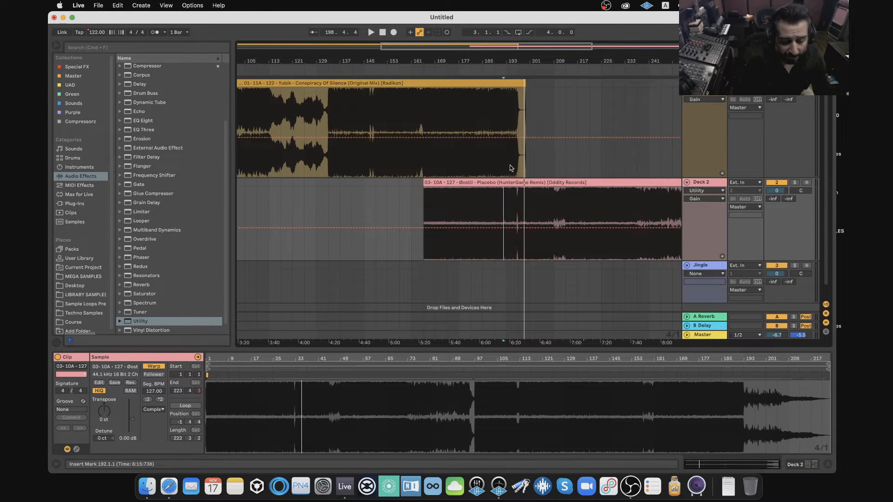
Move the Placebo clip earlier so its first kick aligns with the Deck 1 kick at bar 133.
scroll(480, 159, left, 2)
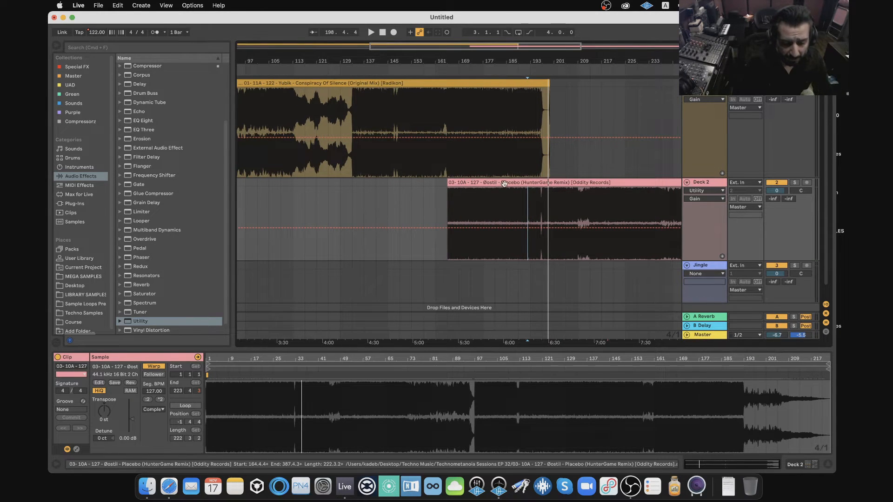
drag(506, 183, 412, 186)
drag(353, 59, 333, 125)
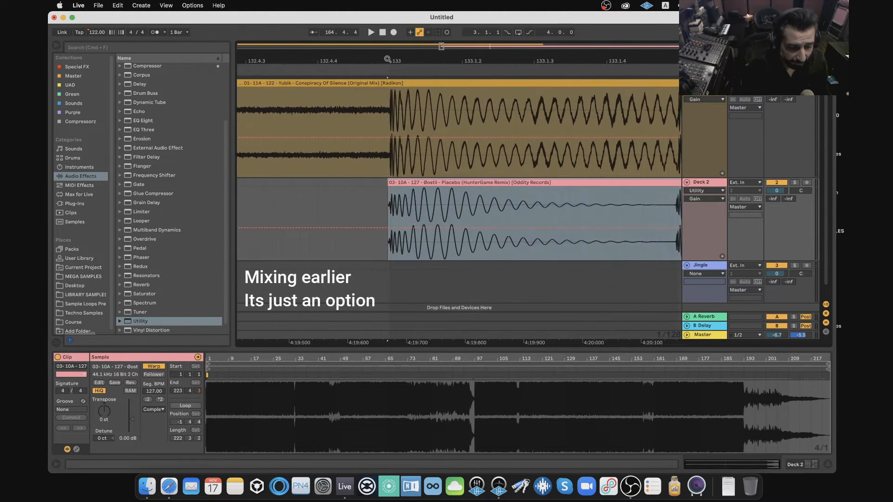
drag(387, 59, 387, 100)
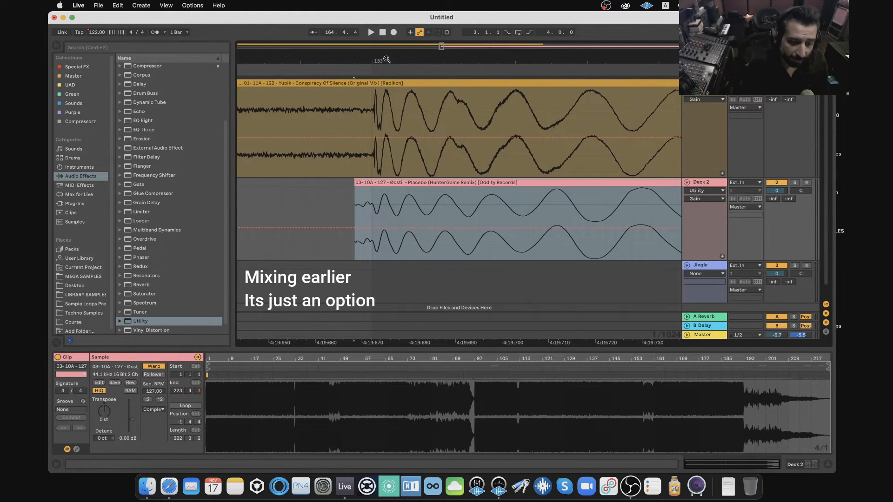
drag(386, 59, 341, 0)
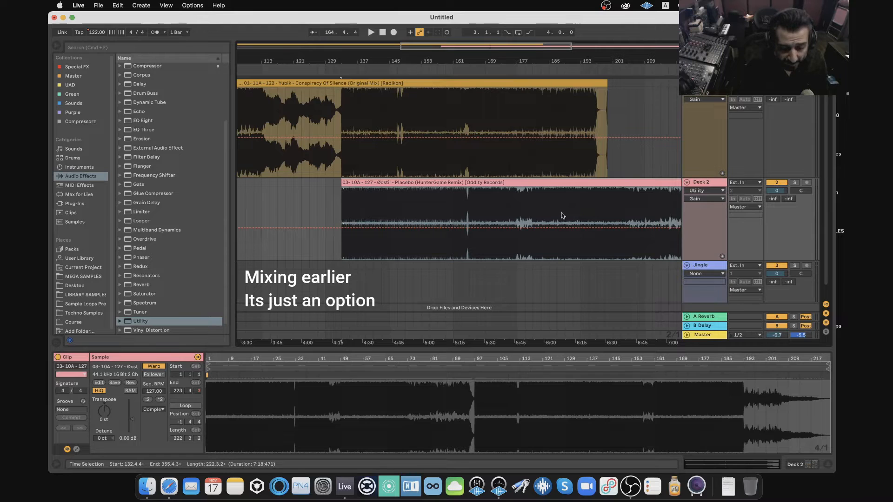
Open the Deck 2 device chain and show the EQ Three GainLow automation on the track.
drag(524, 208, 361, 209)
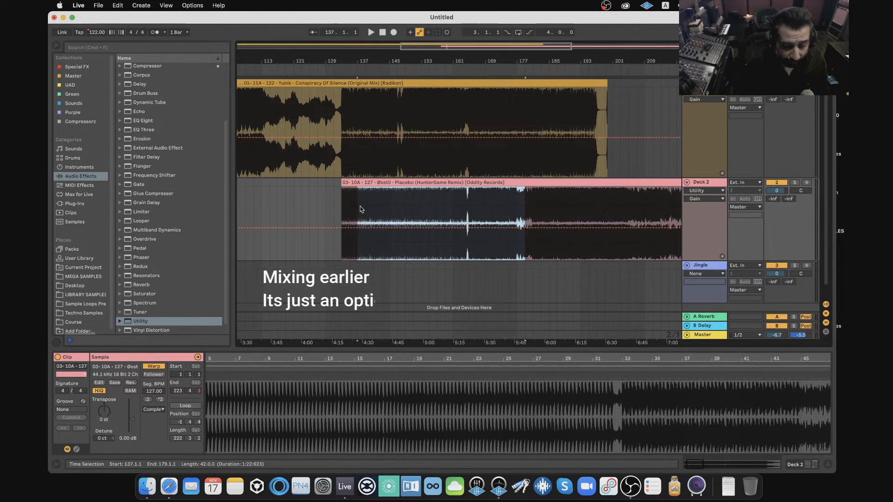
click(360, 210)
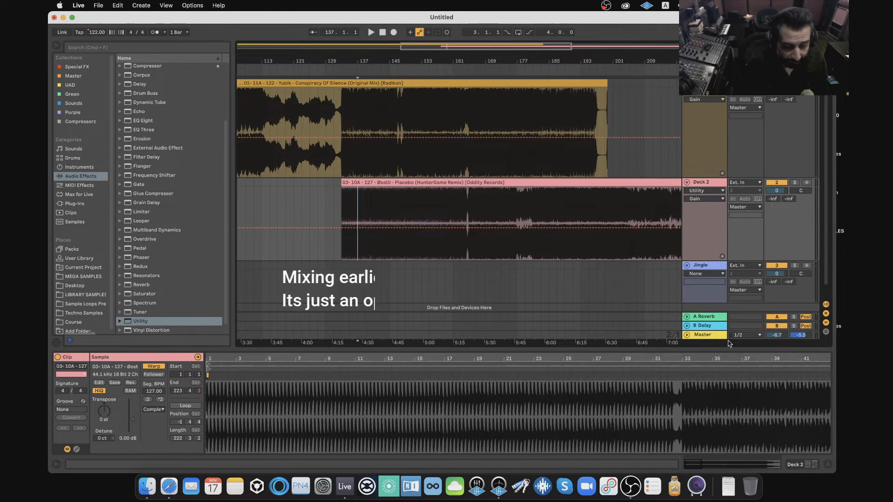
click(803, 465)
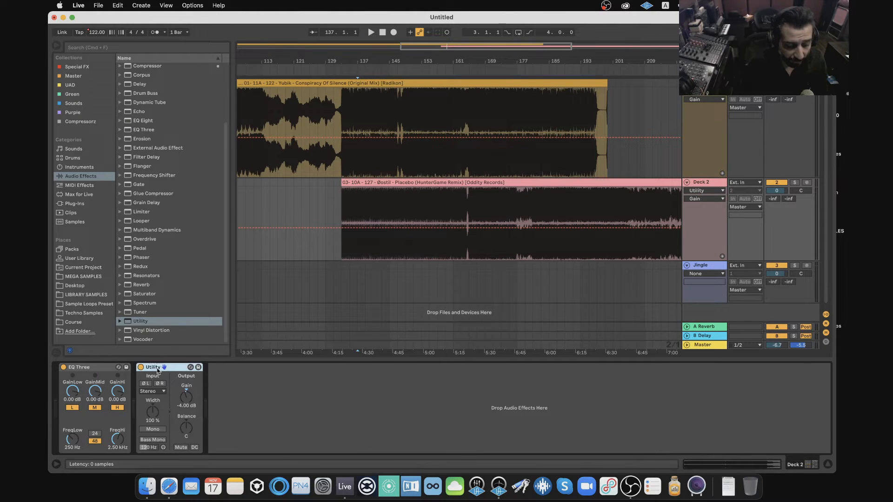
click(111, 367)
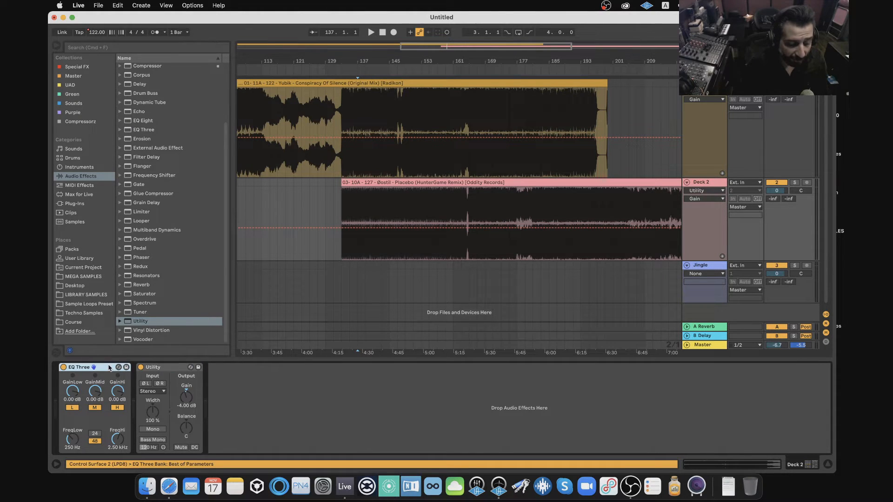
click(73, 393)
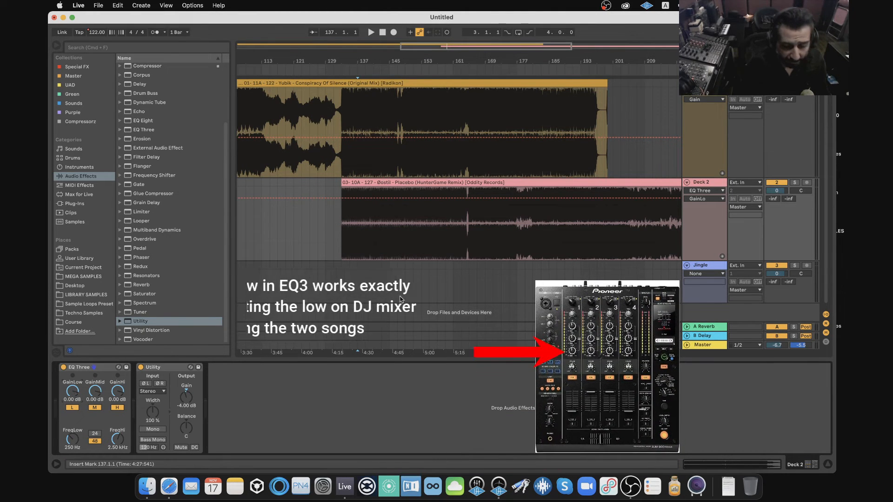
Automate Deck 2's GainLow to rise from -19.5 dB at bar 177 to 0 dB at bar 181.
click(532, 199)
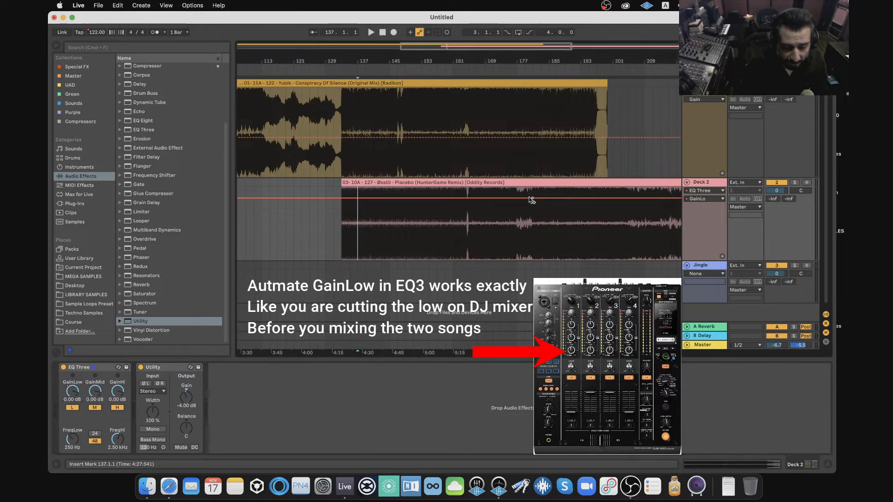
drag(525, 199, 516, 210)
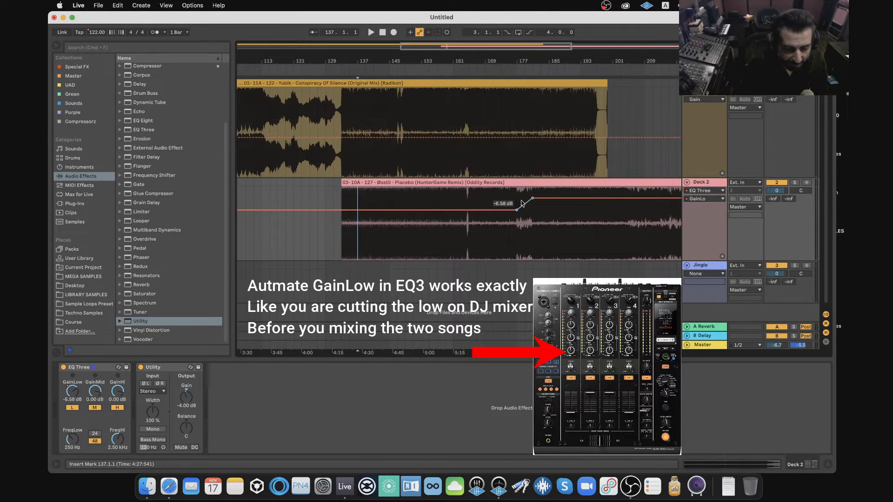
drag(536, 57, 573, 227)
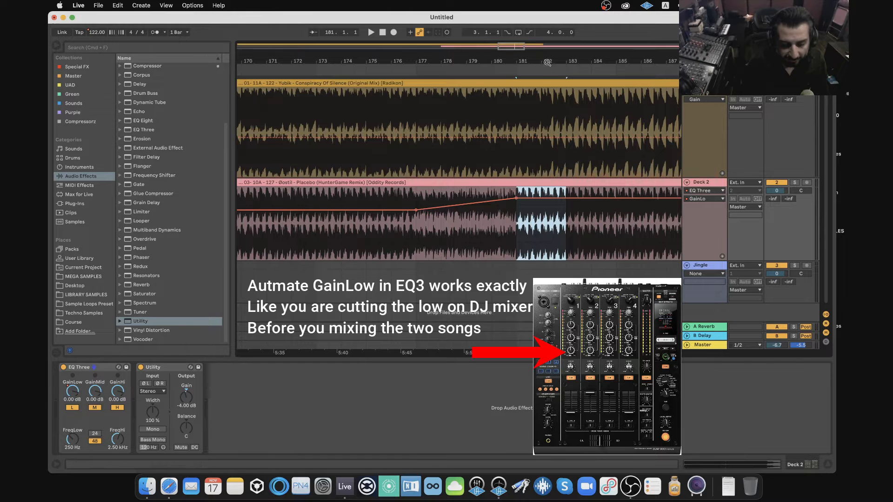
mouse_move(547, 62)
mouse_down()
mouse_move(545, 3)
mouse_move(542, 51)
mouse_up()
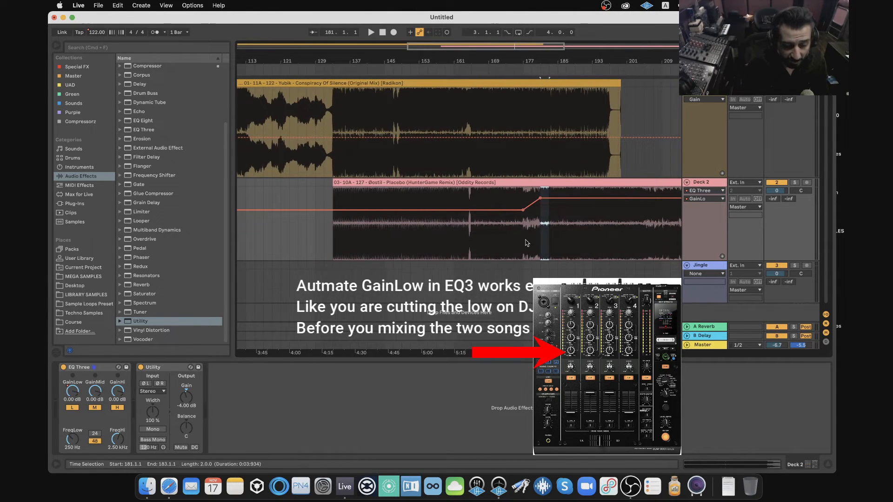
drag(523, 209, 522, 233)
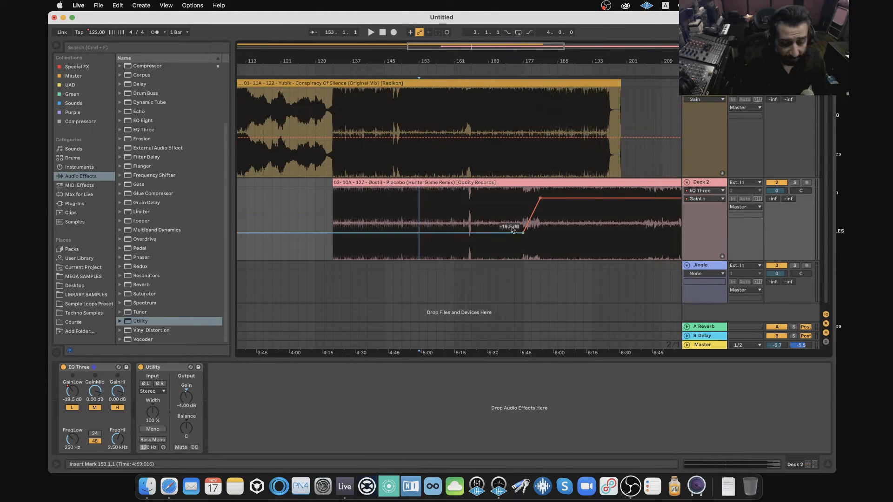
Play Deck 2 soloed from bar 153 and lower its GainLow breakpoint at bar 177 to -23.4 dB.
key(space)
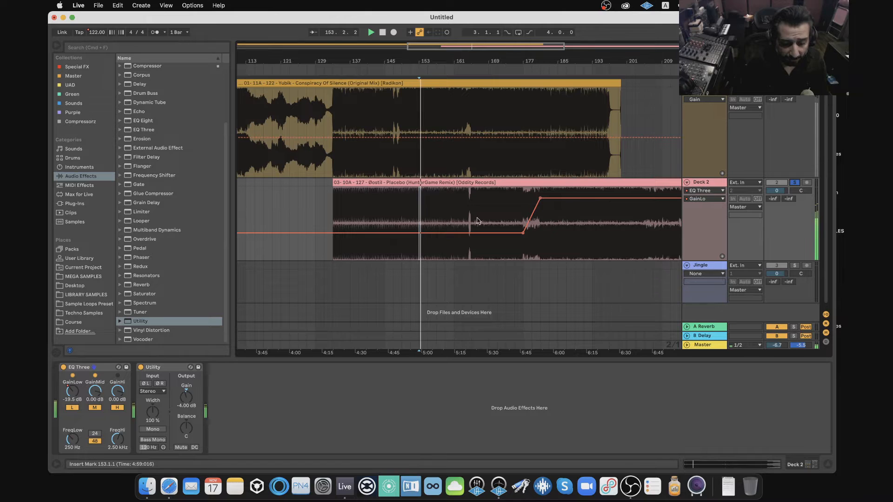
click(524, 242)
drag(523, 240, 523, 239)
click(522, 238)
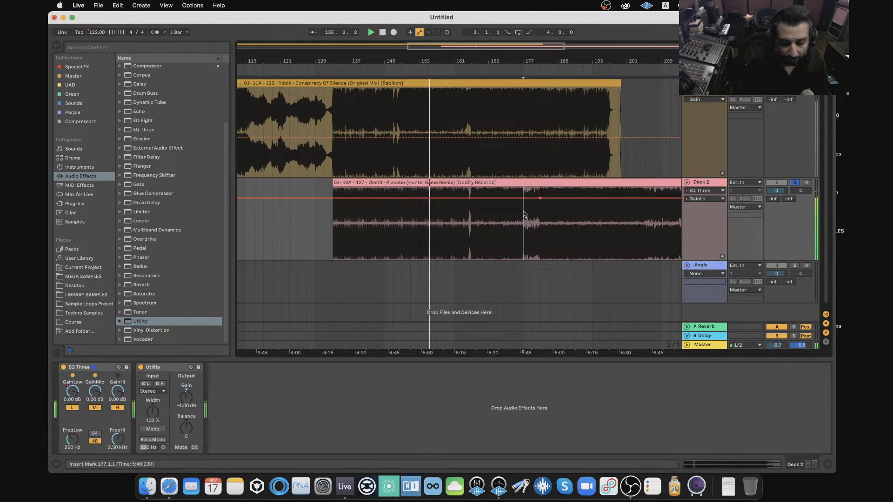
key(super+z)
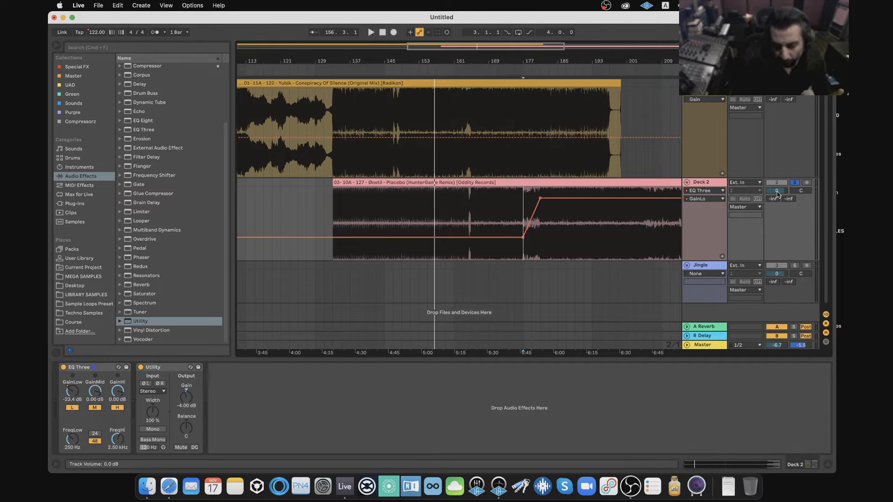
Automate Deck 2's track volume to dip from about bar 130 to bar 133 and rise back to 0 dB at bar 153.
click(777, 192)
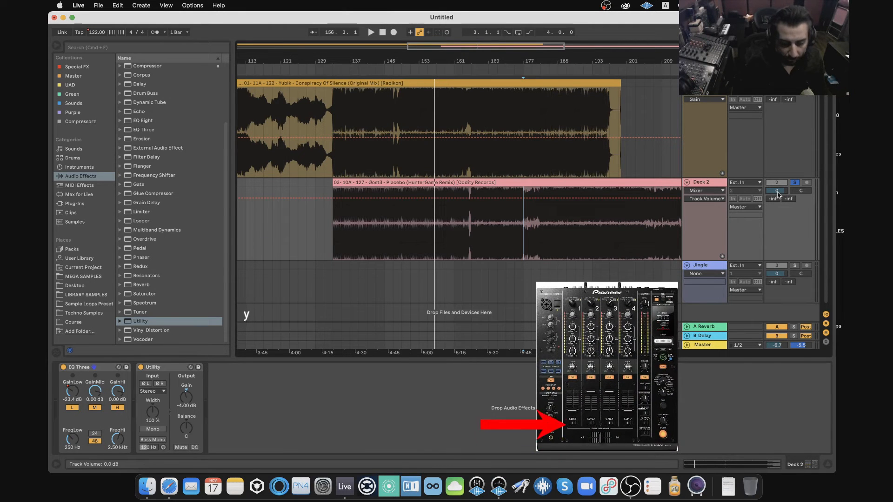
click(418, 198)
click(319, 198)
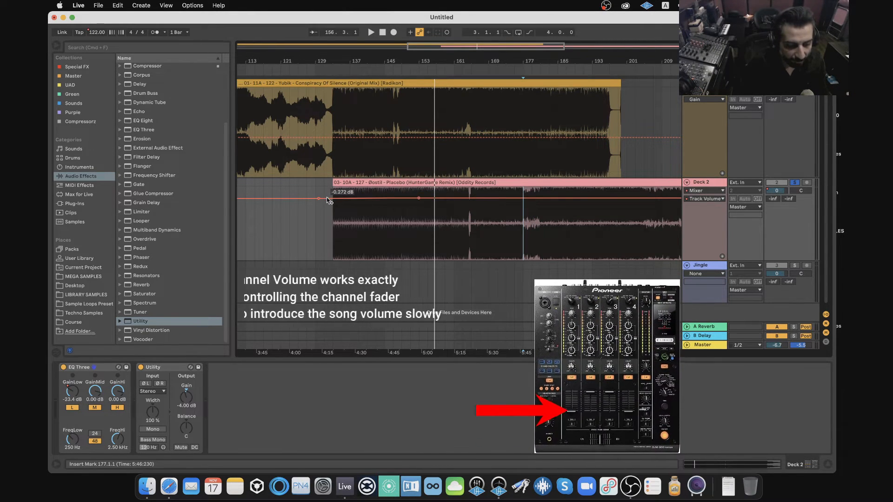
drag(327, 199, 332, 226)
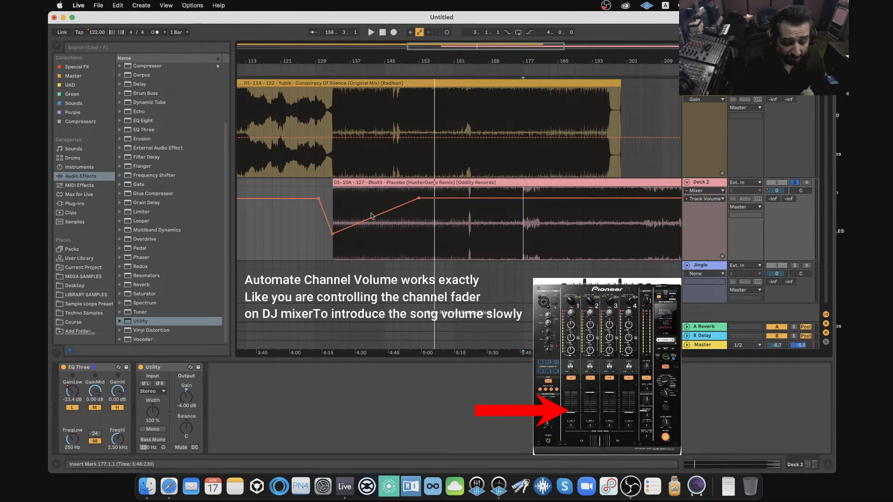
Play both decks from bar 141 to hear the Deck 2 volume fade-in.
click(367, 242)
key(space)
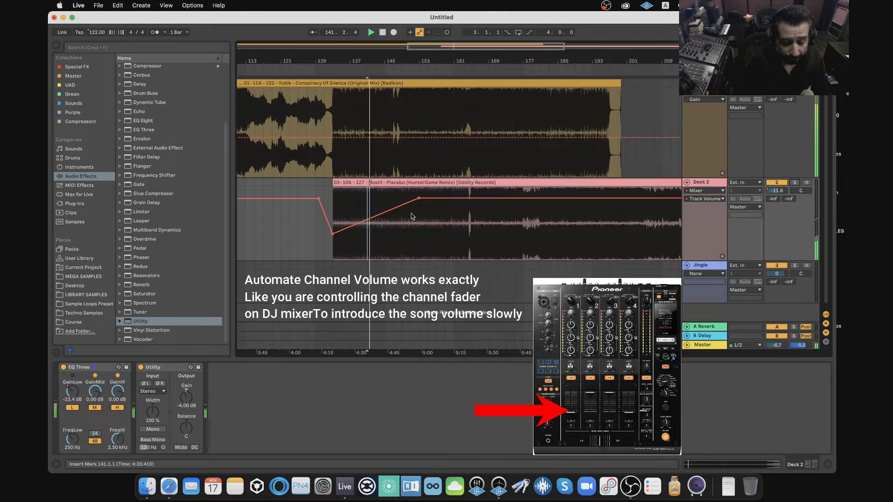
drag(402, 58, 402, 80)
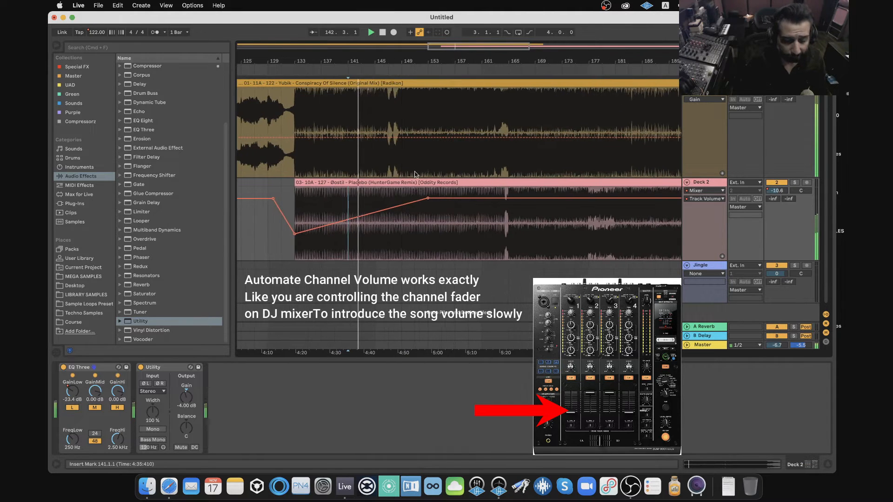
scroll(417, 179, right, 5)
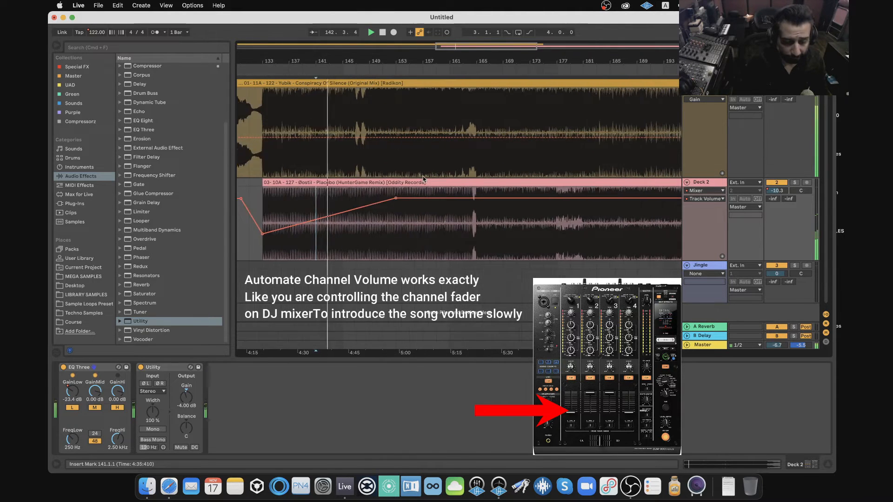
Show Deck 2's EQ Three GainLow automation again and play the overlap from bar 165.
click(697, 193)
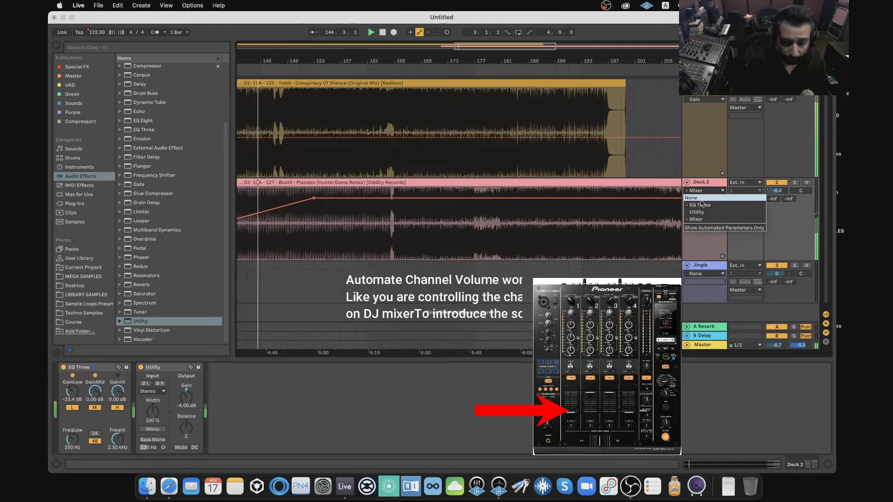
click(699, 205)
scroll(463, 209, left, 5)
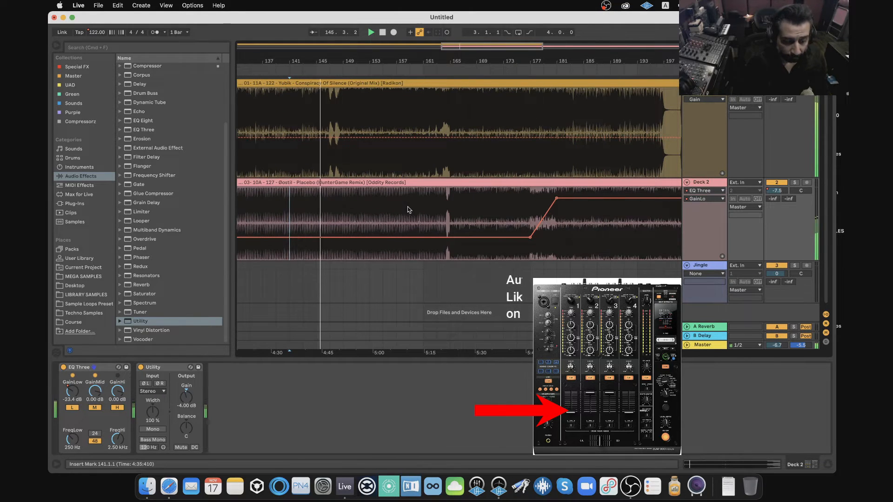
click(454, 208)
key(space)
key(space)
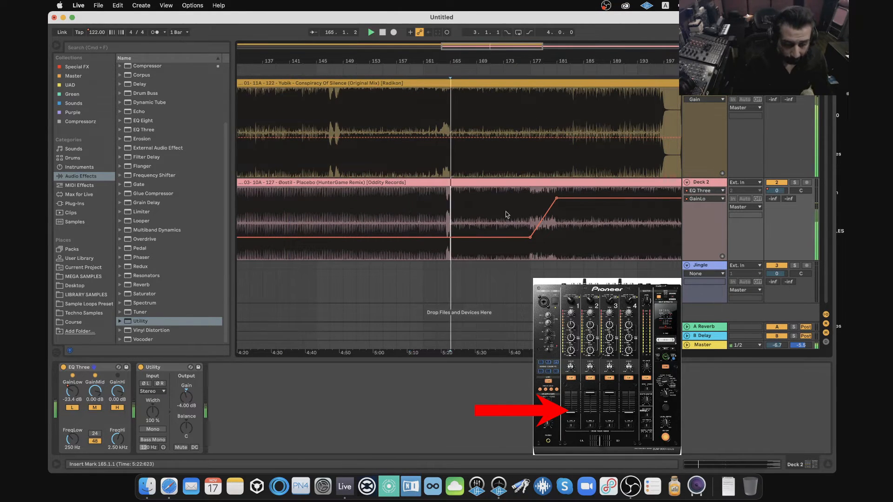
scroll(504, 213, right, 7)
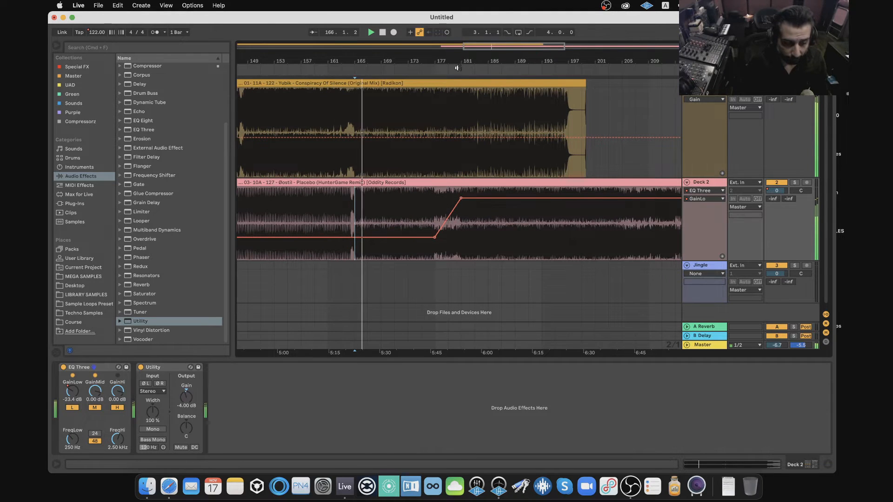
scroll(461, 186, up, 3)
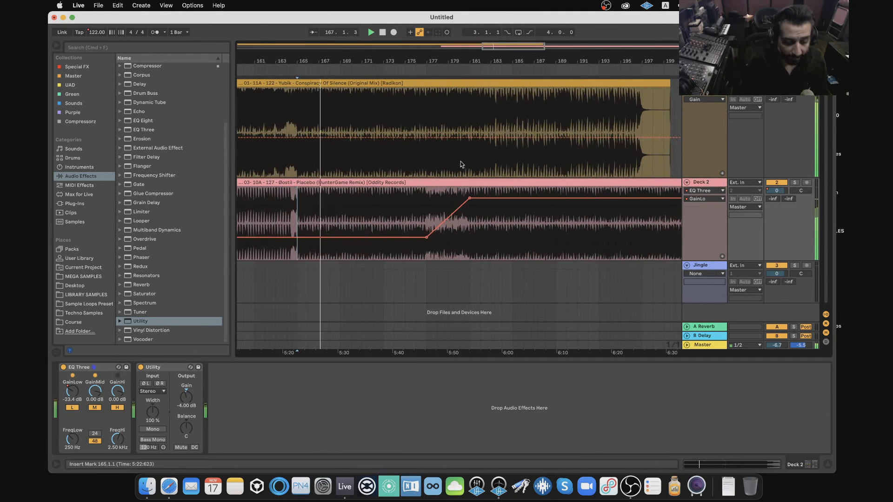
key(space)
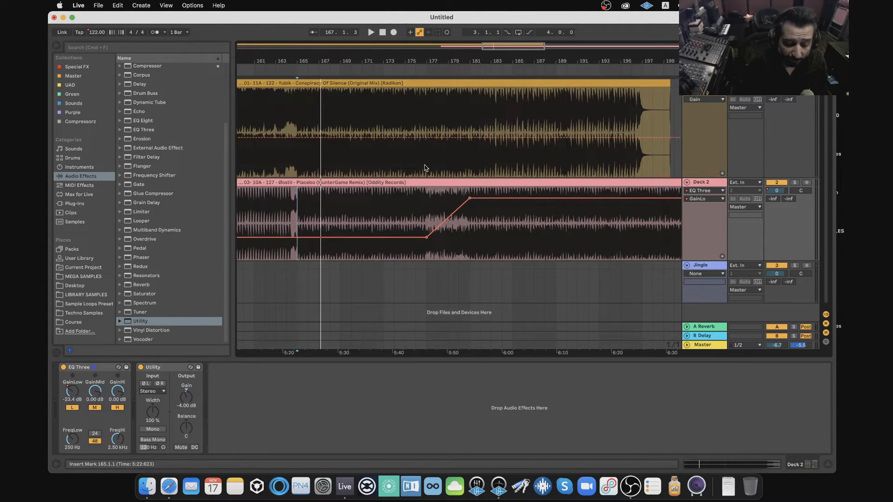
Automate Deck 1's EQ Three GainLow with a curved drop from 0 dB at bar 177 to -18 dB at bar 181, held until bar 201.
drag(424, 166, 657, 171)
click(703, 91)
click(702, 112)
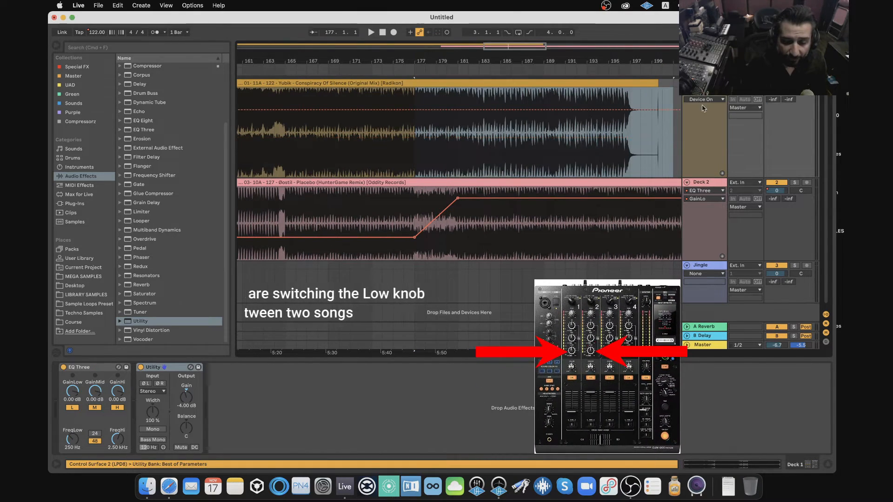
click(702, 100)
click(697, 113)
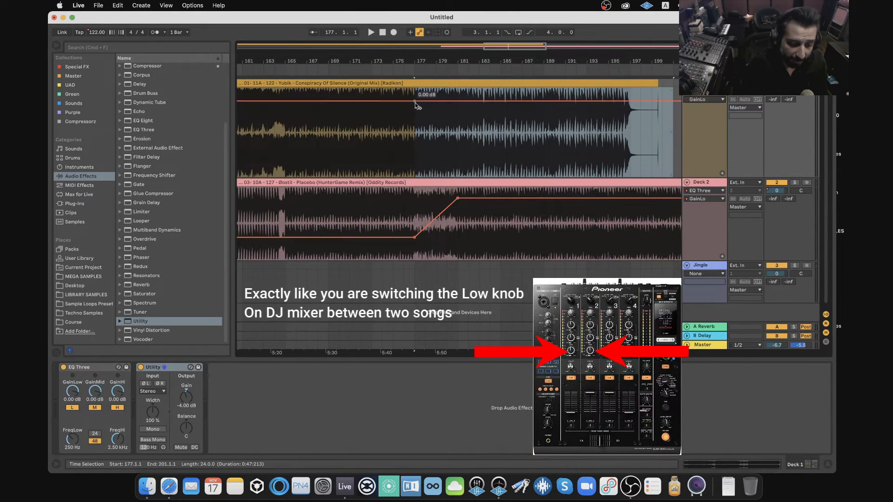
drag(438, 102, 437, 140)
click(458, 141)
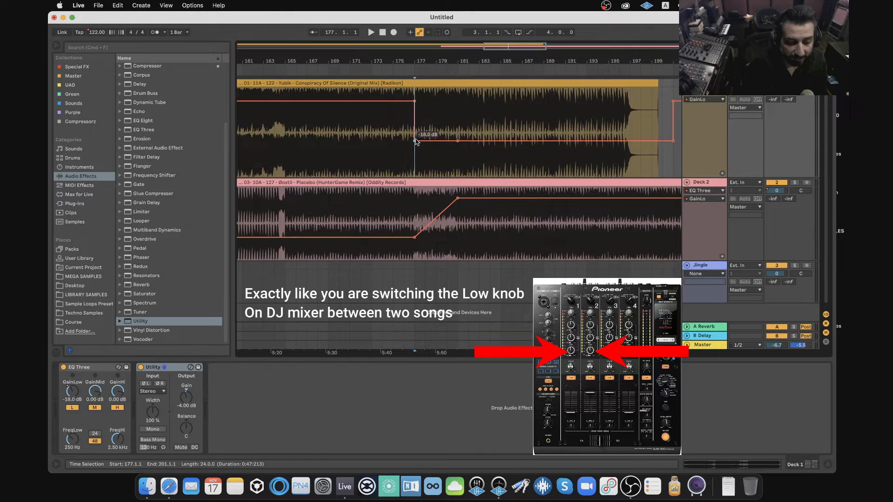
click(415, 141)
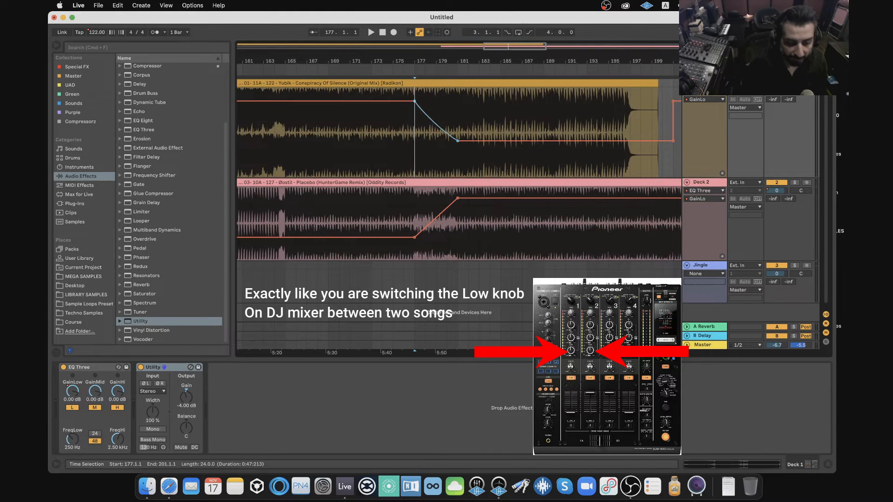
Bend Deck 1's GainLow drop between bars 177 and 181 into a steeper curve and play the low swap from bar 172.
drag(432, 122, 425, 129)
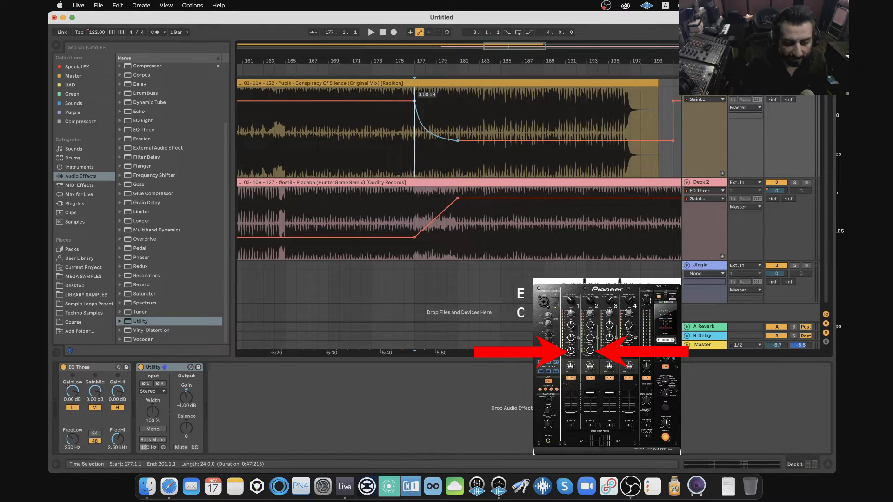
click(361, 130)
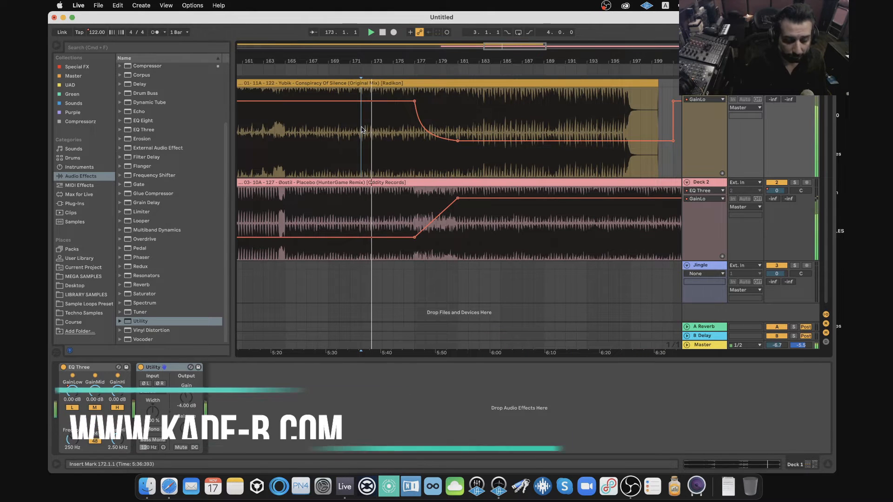
drag(422, 59, 422, 70)
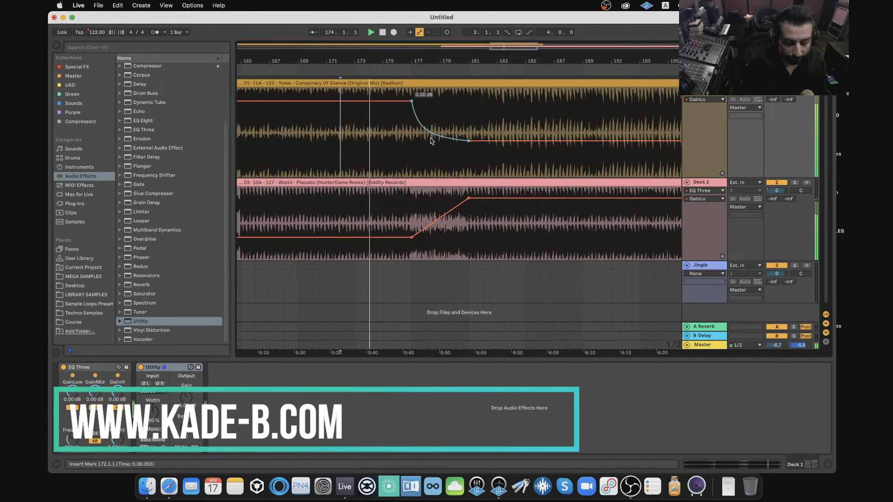
scroll(418, 147, right, 3)
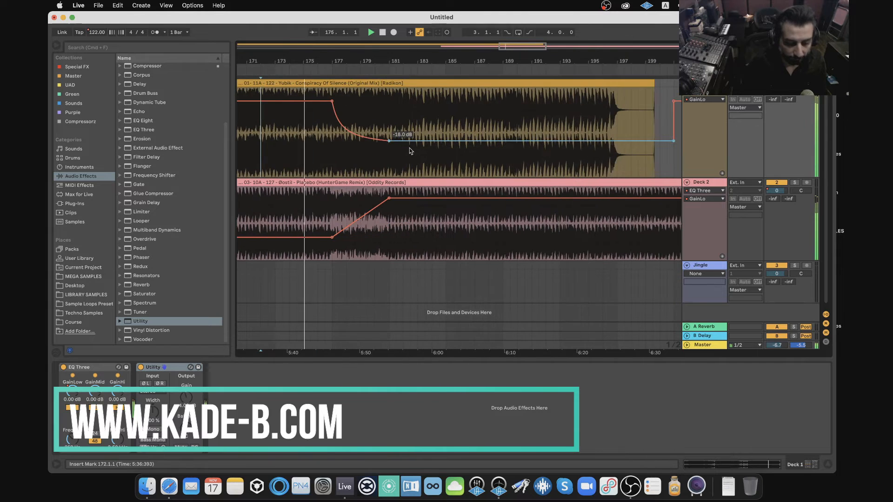
scroll(409, 150, right, 2)
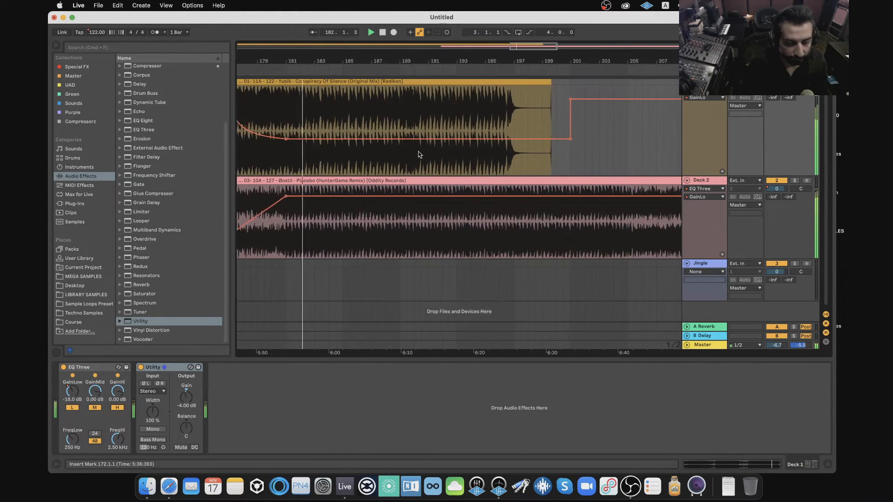
Examine the end of Deck 1's song, play Deck 2 alone from bar 202, and mark its section from bar 205 to bar 213.
click(363, 105)
drag(377, 104, 405, 104)
scroll(404, 104, left, 1)
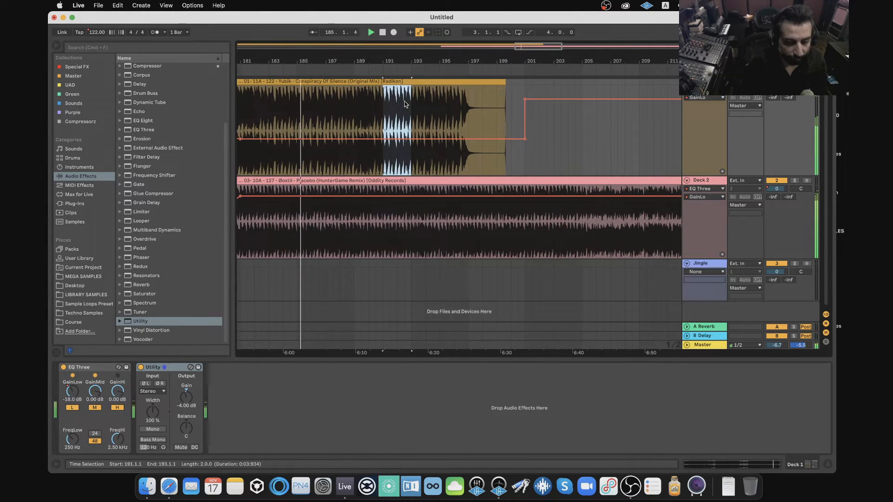
drag(490, 55, 456, 53)
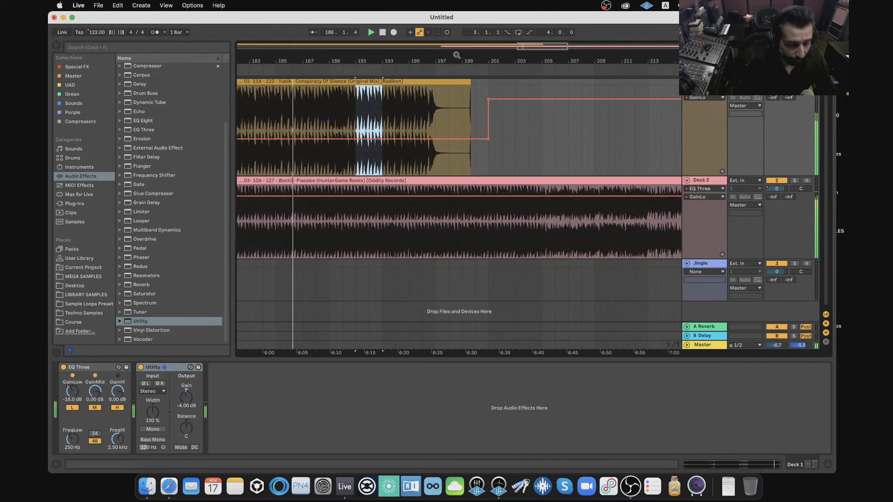
key(space)
click(424, 104)
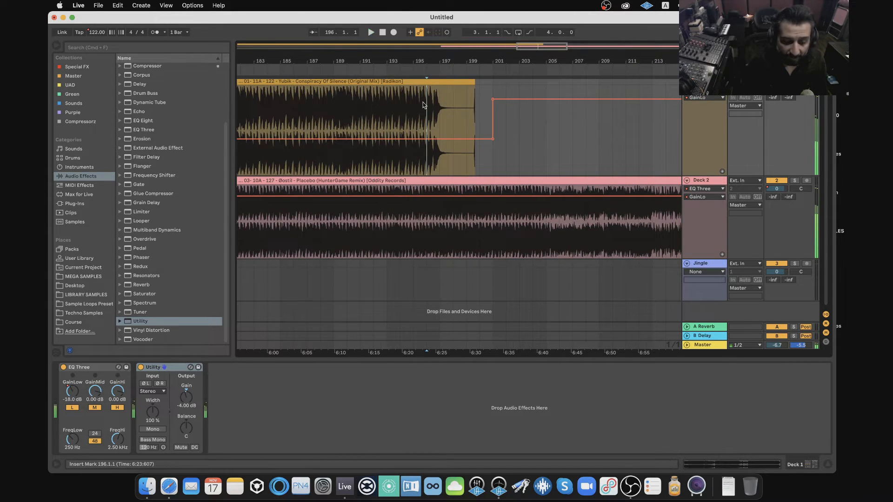
click(506, 169)
key(space)
scroll(507, 163, right, 3)
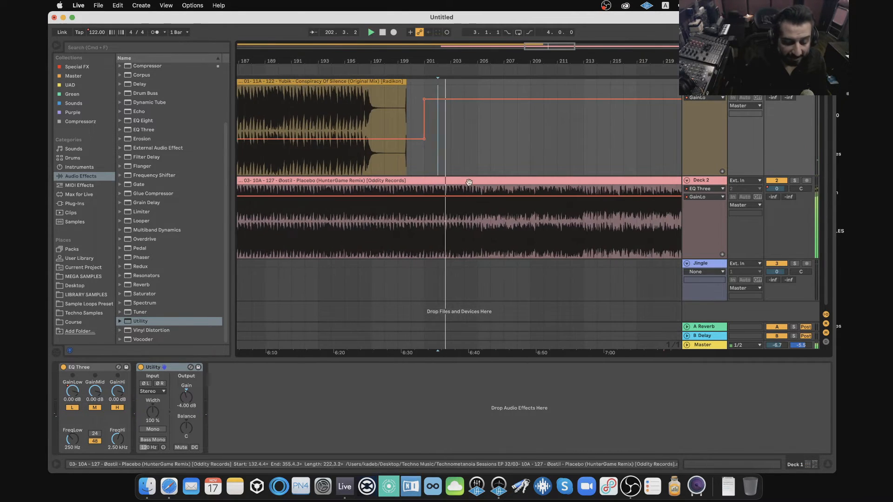
click(479, 225)
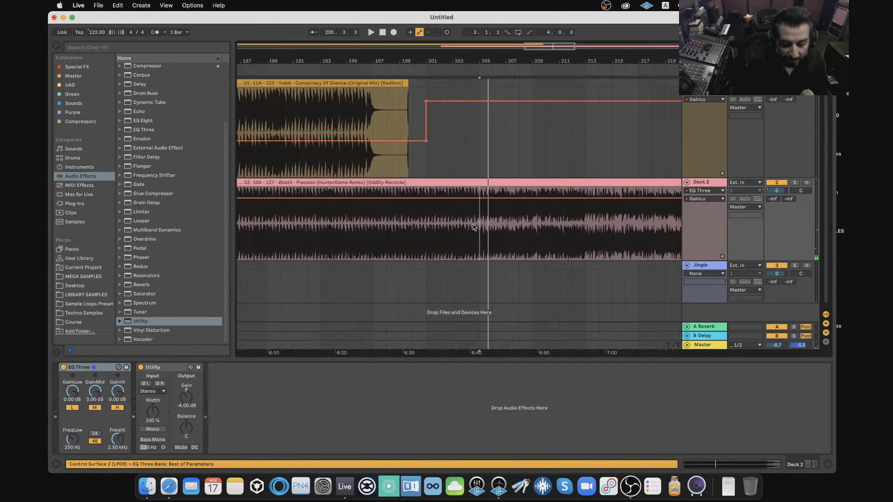
drag(481, 227, 591, 233)
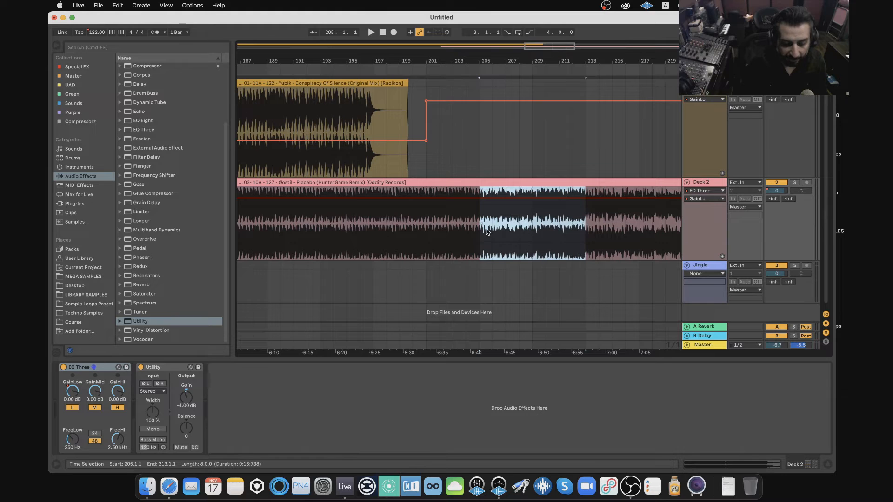
Isolate bars 193 to 195 of Deck 1's song, duplicate that segment four times and extend the last copy to bar 207.
drag(378, 163, 508, 171)
scroll(482, 168, left, 4)
click(436, 114)
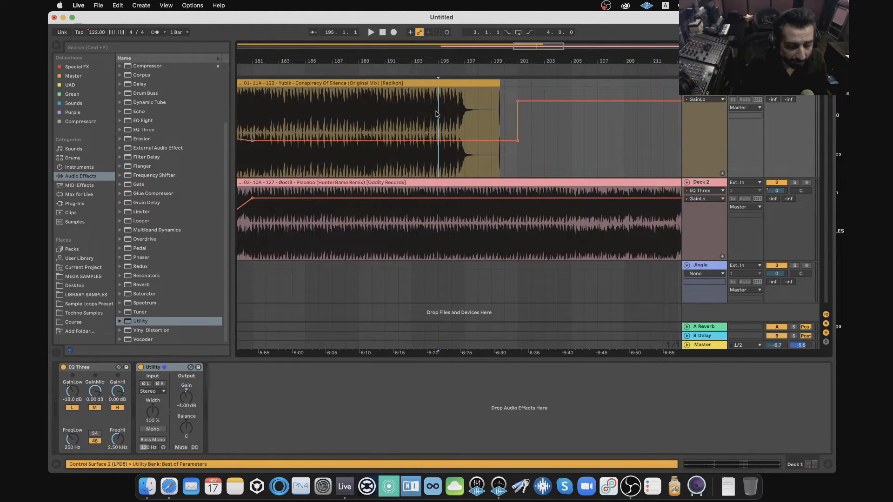
drag(437, 114, 415, 114)
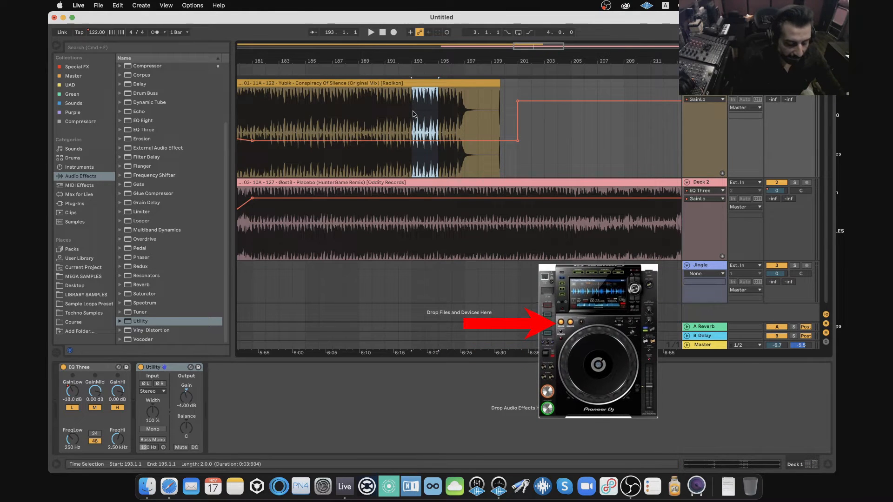
key(super+e)
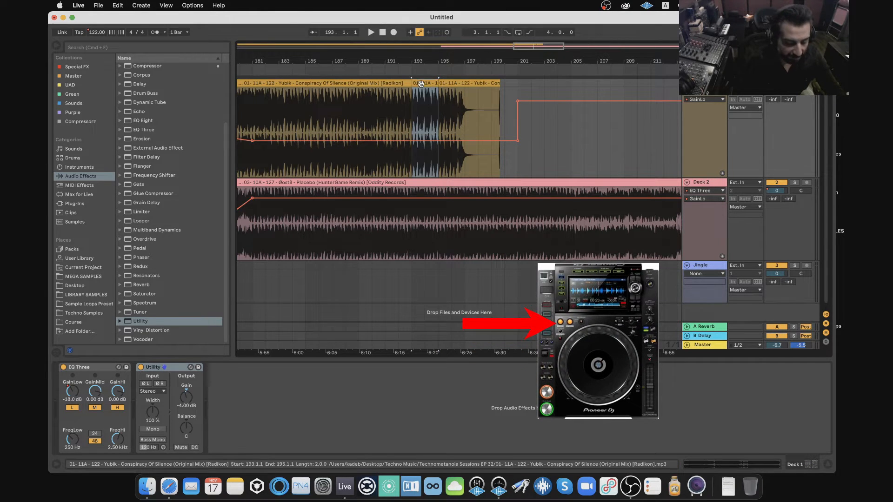
key(super+d)
key(super+d)
key(super+d)
key(super+d)
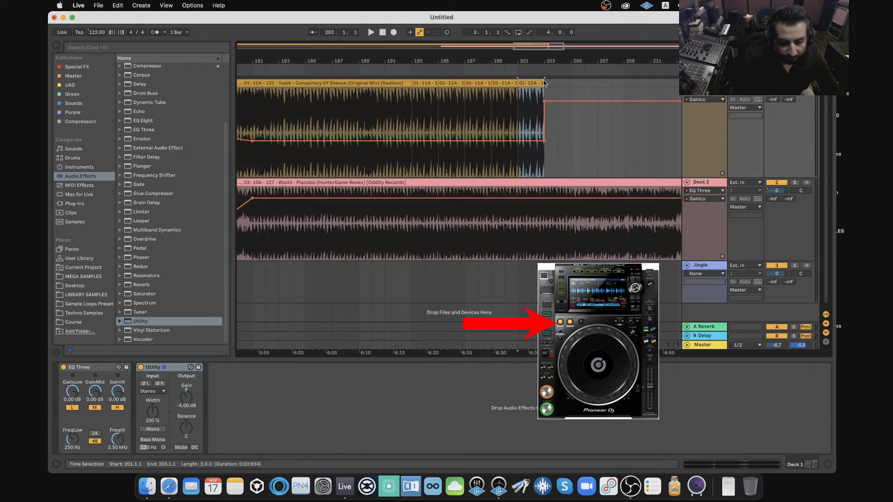
drag(542, 80, 598, 83)
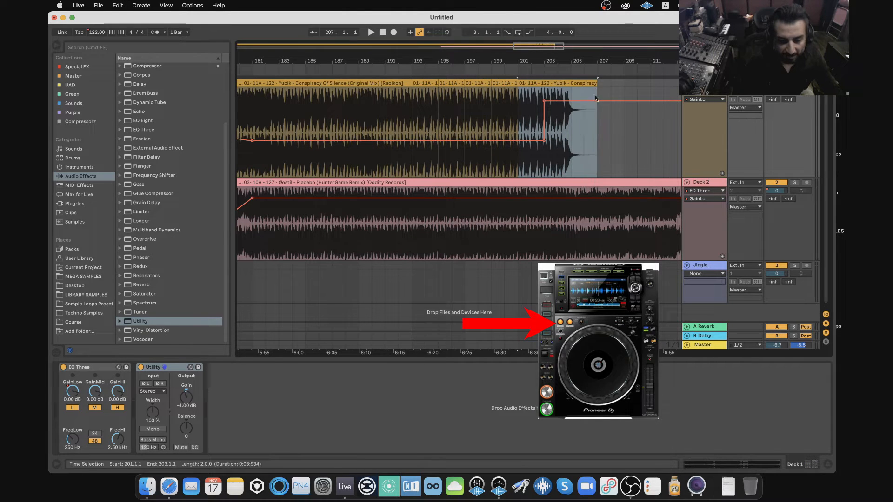
Prolong Deck 1's GainLow cut to about bar 206, ending near -20 dB before the return to 0 dB, and play it from bar 203.
click(509, 165)
key(space)
click(587, 101)
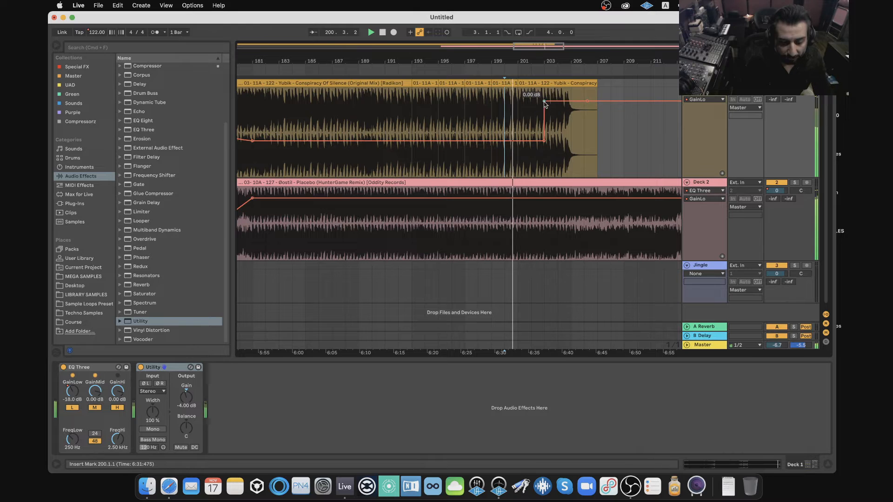
drag(544, 101, 587, 146)
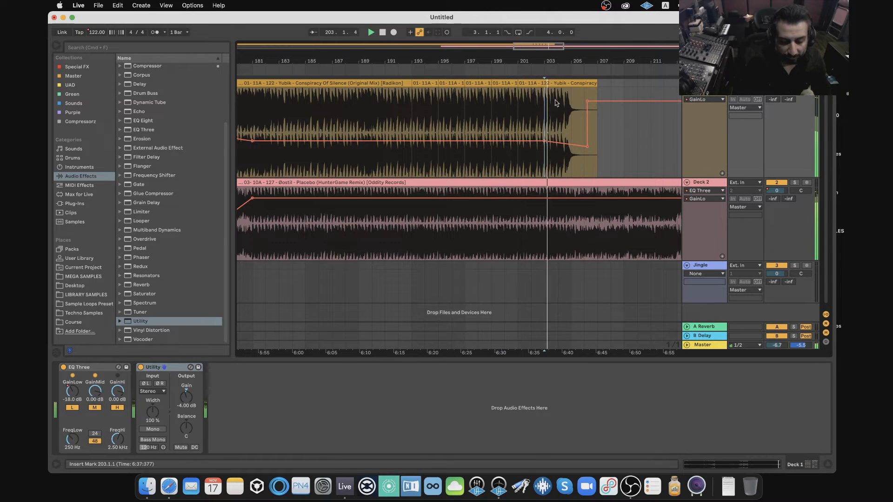
drag(557, 61, 347, 43)
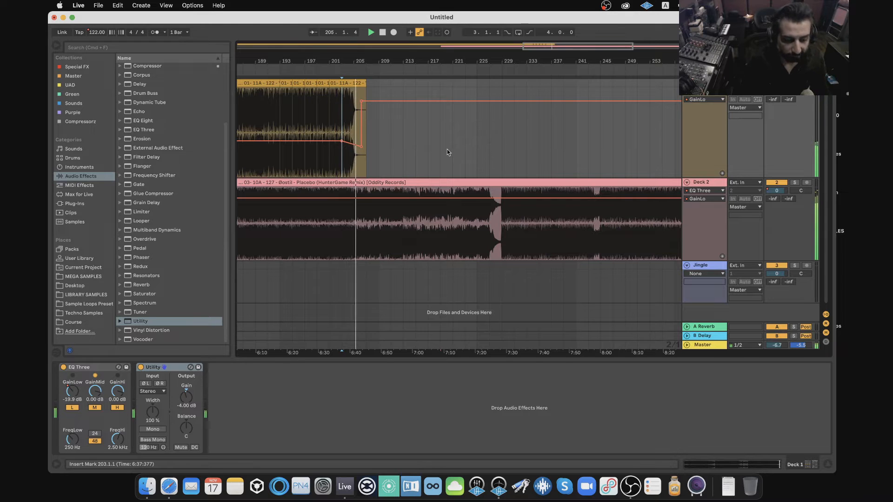
scroll(449, 152, left, 2)
scroll(472, 143, left, 3)
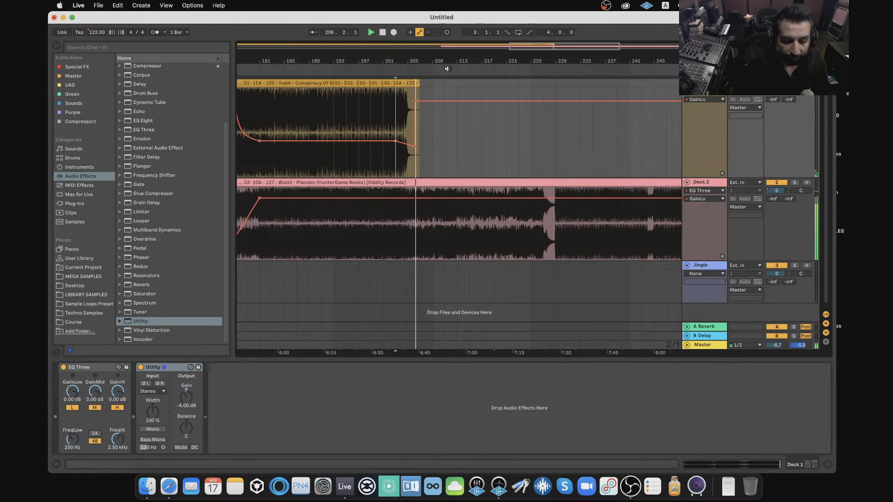
key(space)
Place the insert marker at bar 205 on Deck 2 and show the Master track's Song Tempo automation.
drag(447, 62, 447, 46)
scroll(495, 176, down, 1)
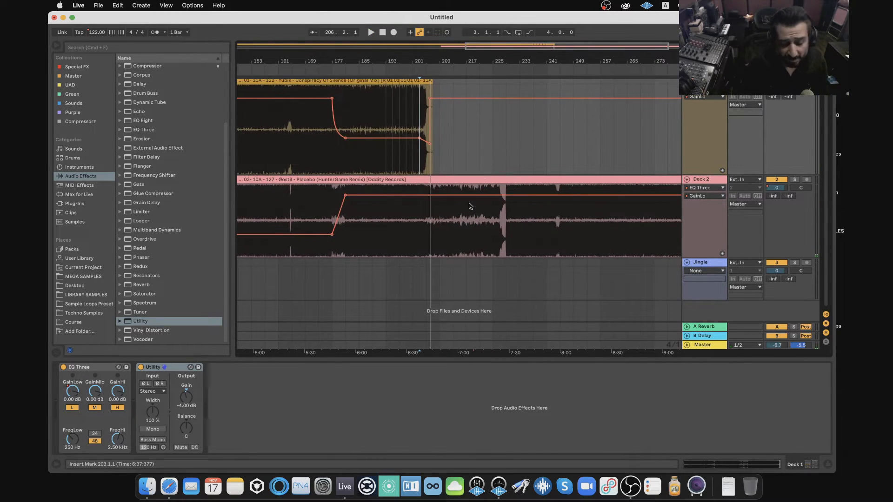
scroll(469, 204, left, 2)
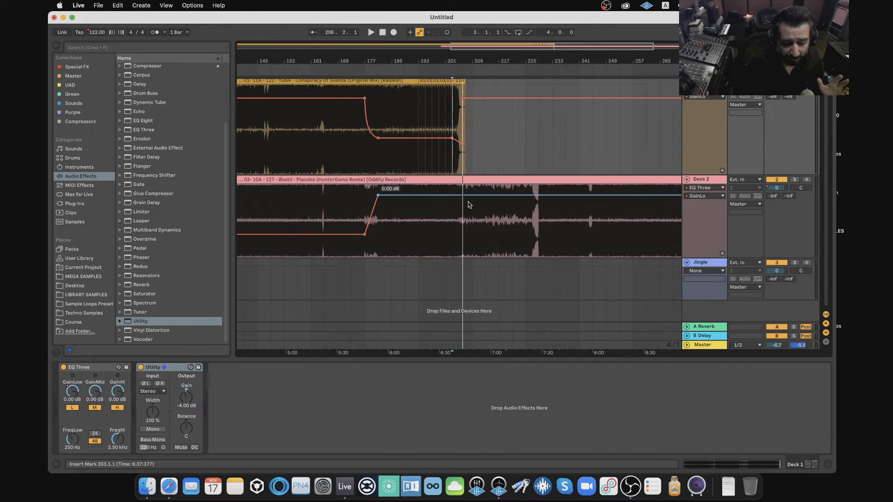
click(445, 179)
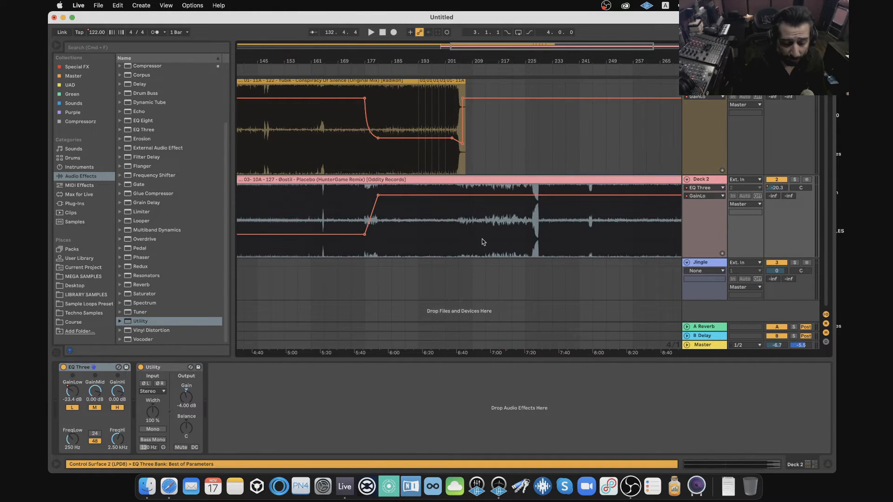
click(460, 230)
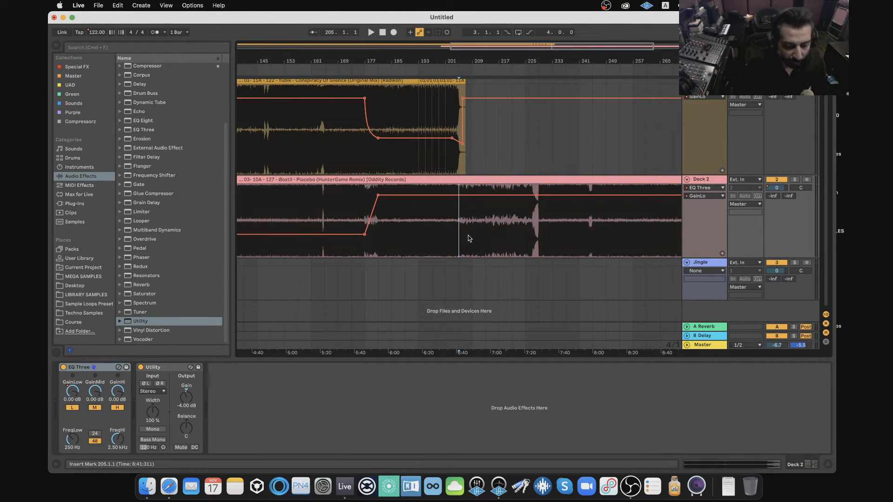
click(686, 345)
click(708, 321)
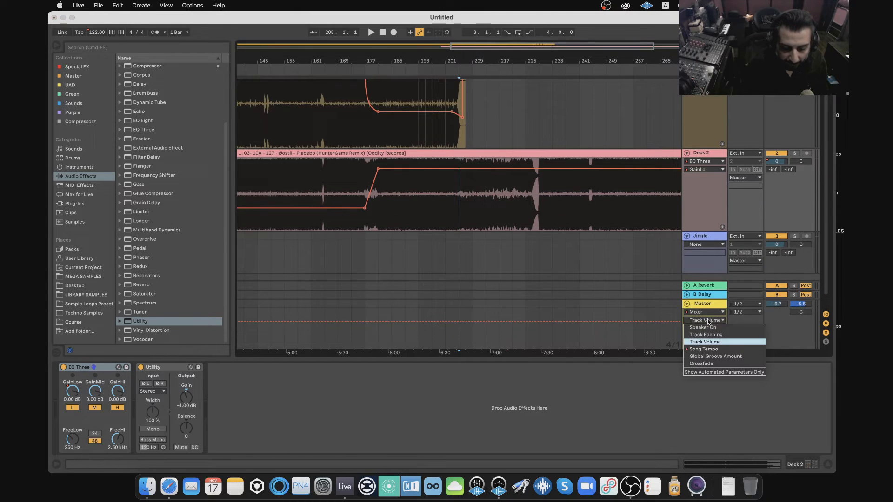
click(704, 349)
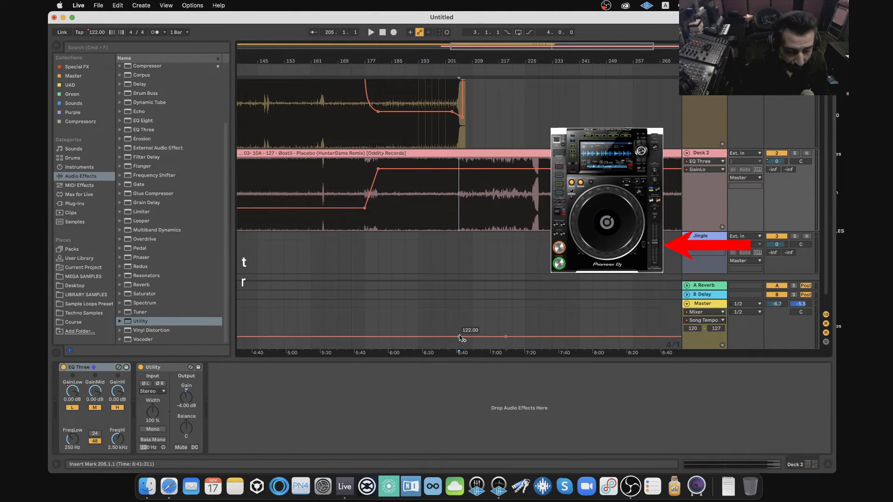
Automate the song tempo to rise from 122 BPM at bar 205 to 124 BPM at about bar 227, at Deck 2's break.
click(460, 337)
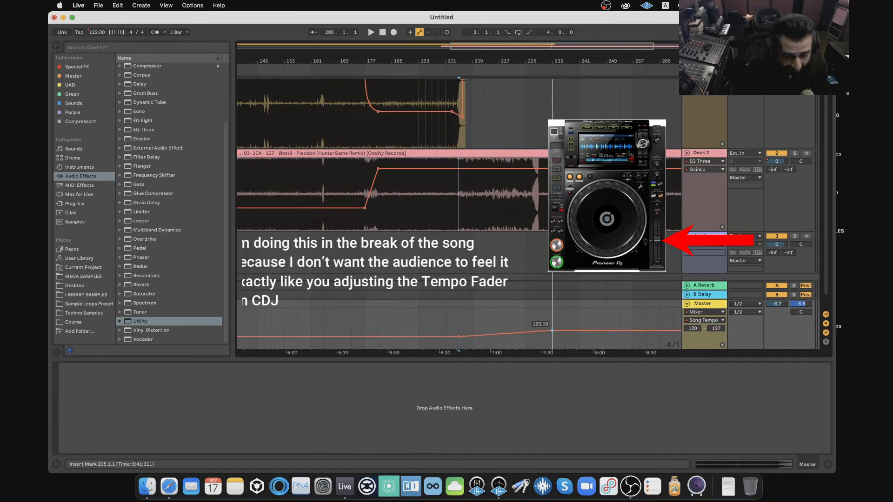
drag(509, 337, 525, 325)
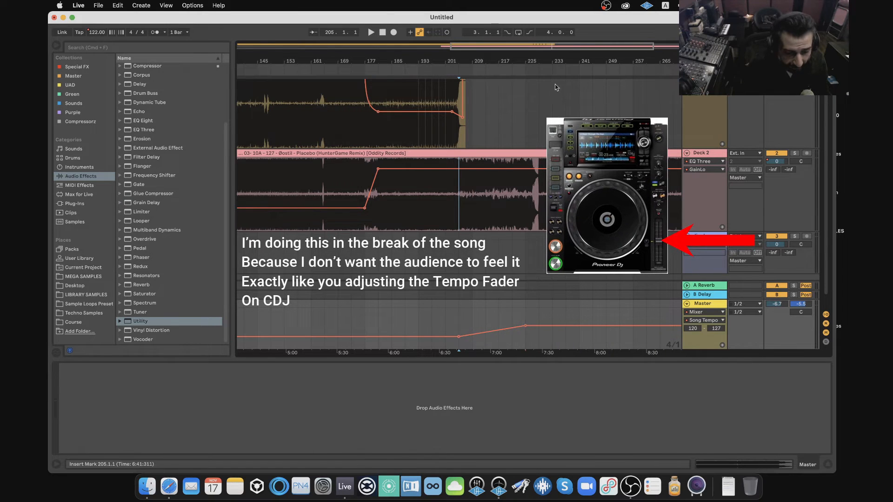
scroll(533, 263, up, 5)
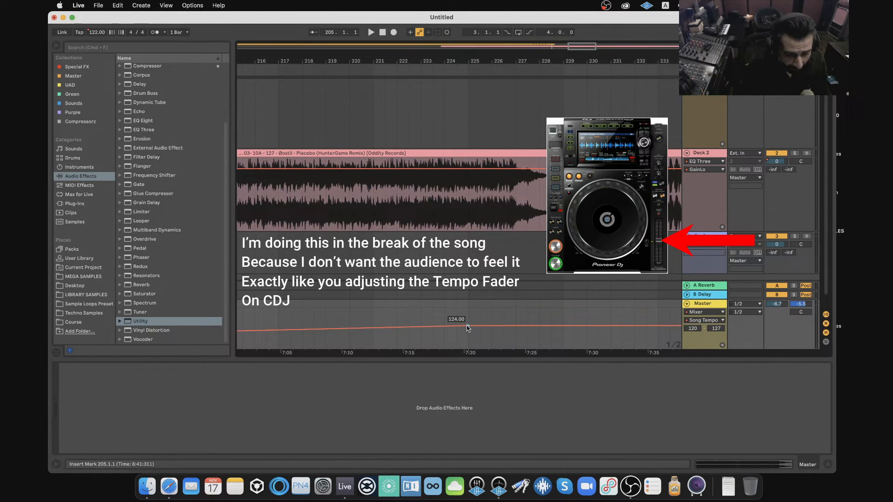
drag(467, 328, 516, 325)
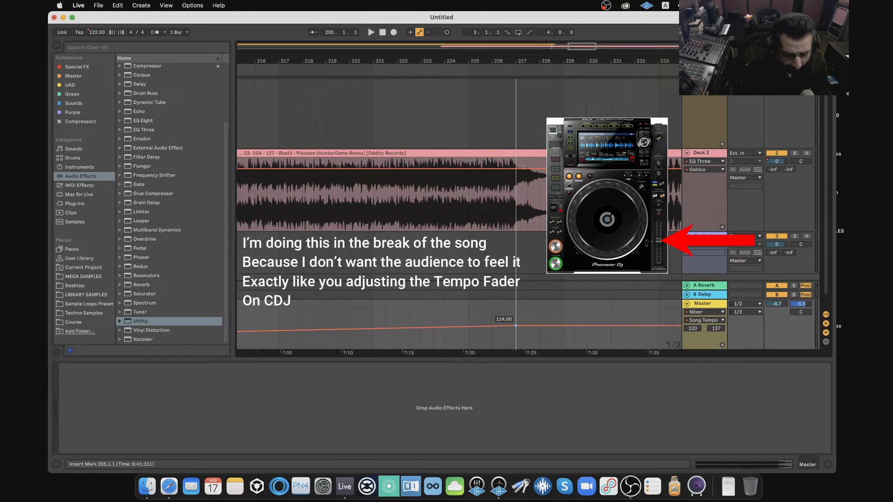
drag(521, 61, 521, 28)
scroll(519, 326, down, 3)
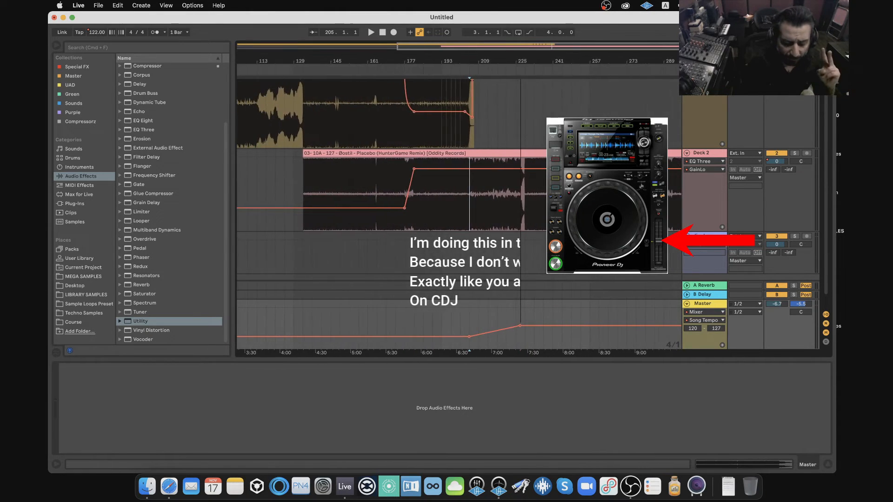
Play Deck 2 from bar 229 to hear the song at the raised tempo.
scroll(501, 194, right, 2)
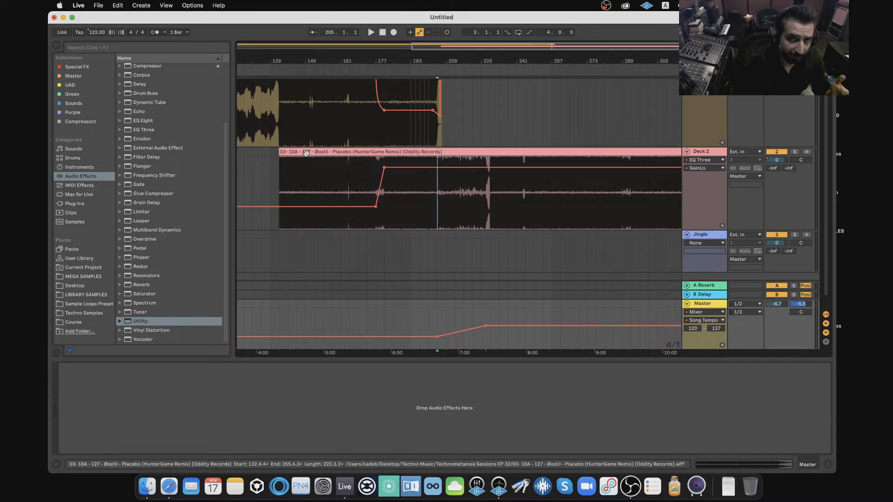
scroll(443, 253, right, 3)
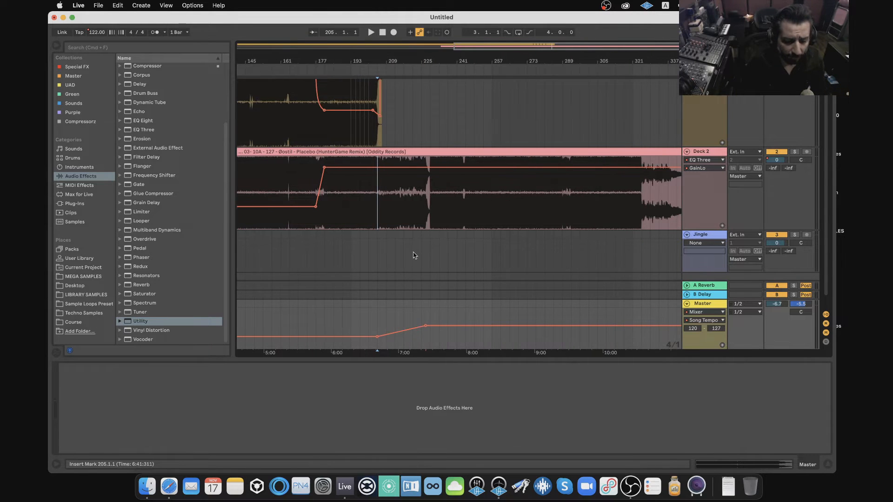
click(415, 256)
key(space)
click(434, 248)
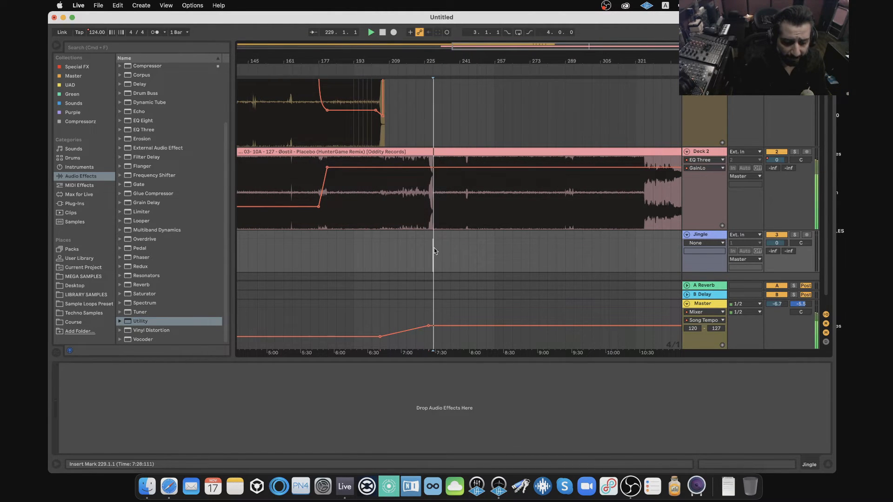
scroll(432, 246, right, 2)
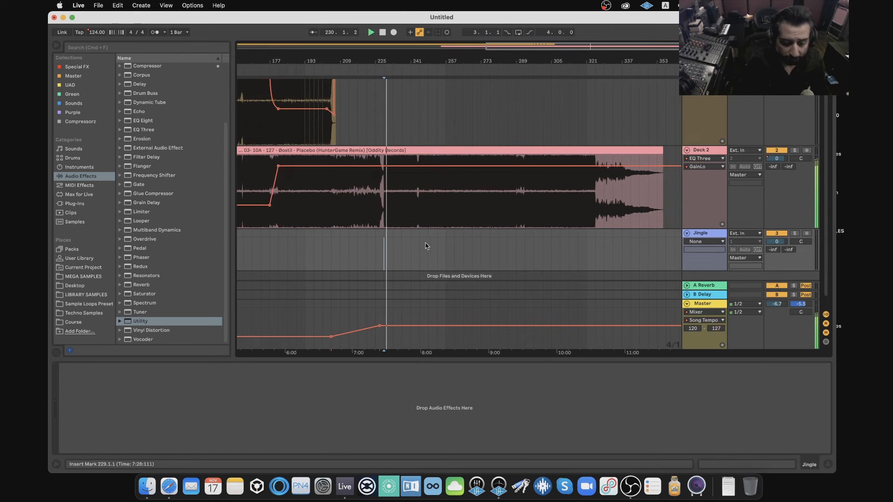
Switch to Finder and place the song 04- 10A - 123 - Arude, Tantum - Glare on Deck 1, starting at bar 397 beyond Deck 2's clip.
scroll(427, 253, up, 2)
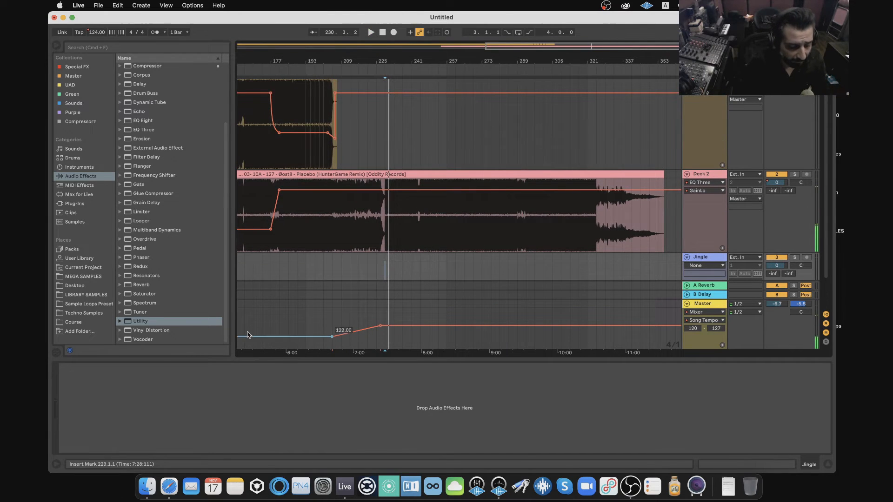
click(147, 486)
click(449, 275)
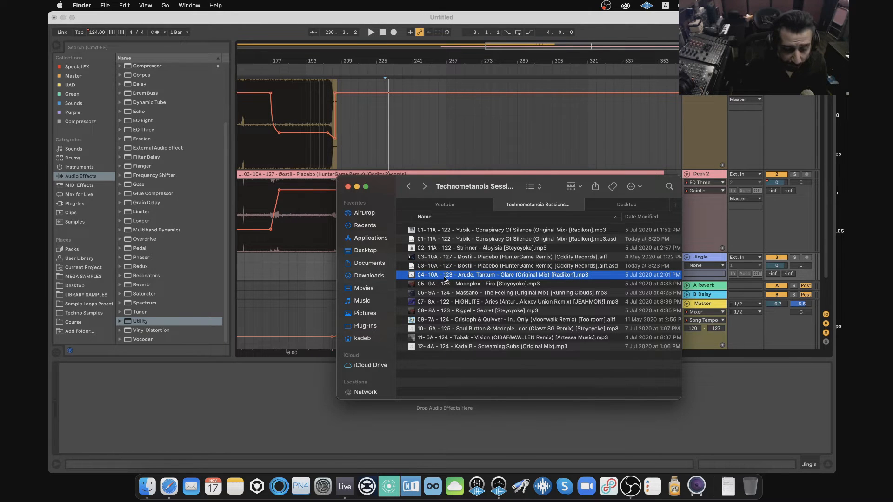
drag(445, 279, 456, 136)
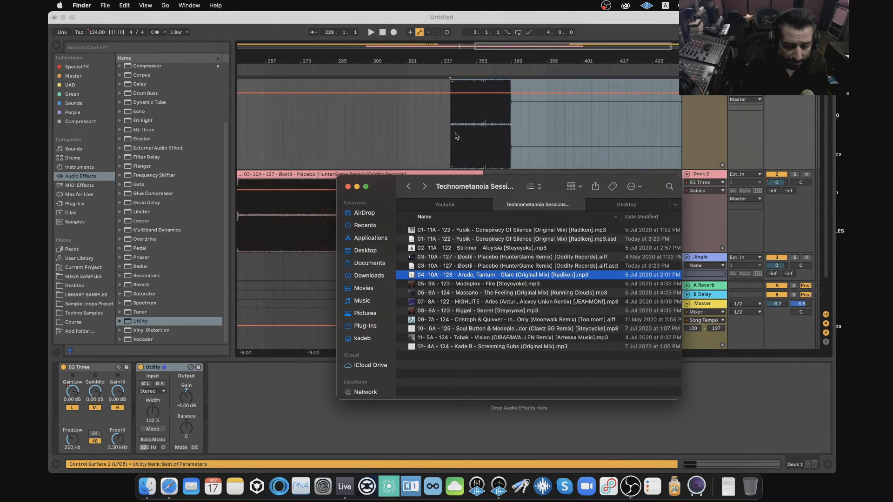
click(455, 136)
scroll(456, 138, right, 5)
click(456, 139)
drag(370, 83, 533, 94)
click(432, 137)
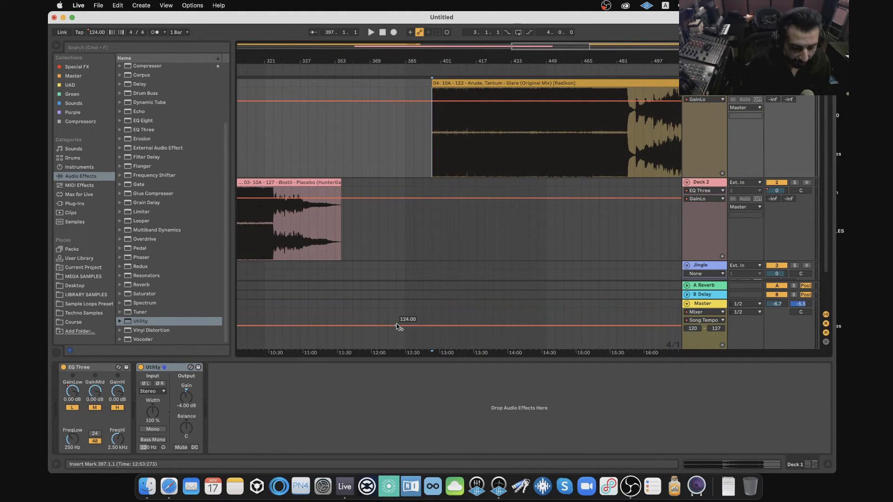
Automate the Song Tempo to drop from 124 BPM at about bar 377 to 123 BPM at about bar 383.
drag(398, 327, 407, 327)
key(super+z)
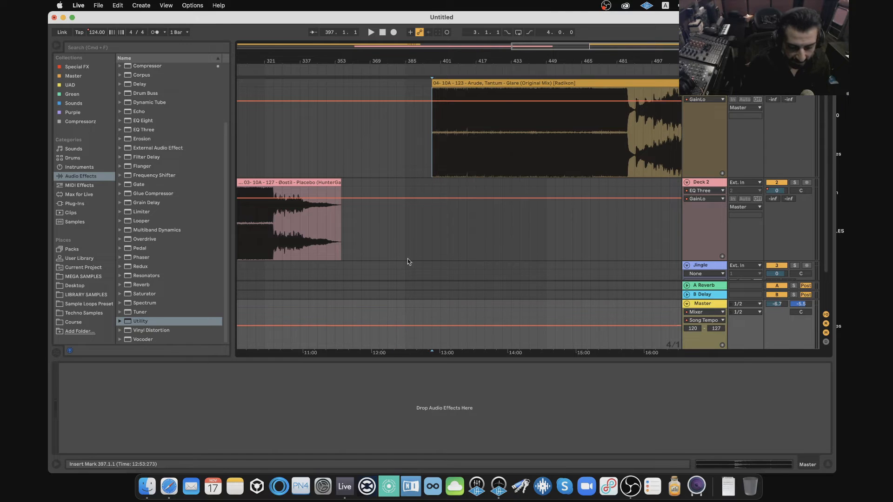
mouse_move(399, 321)
mouse_down()
mouse_move(393, 329)
mouse_move(405, 331)
mouse_up()
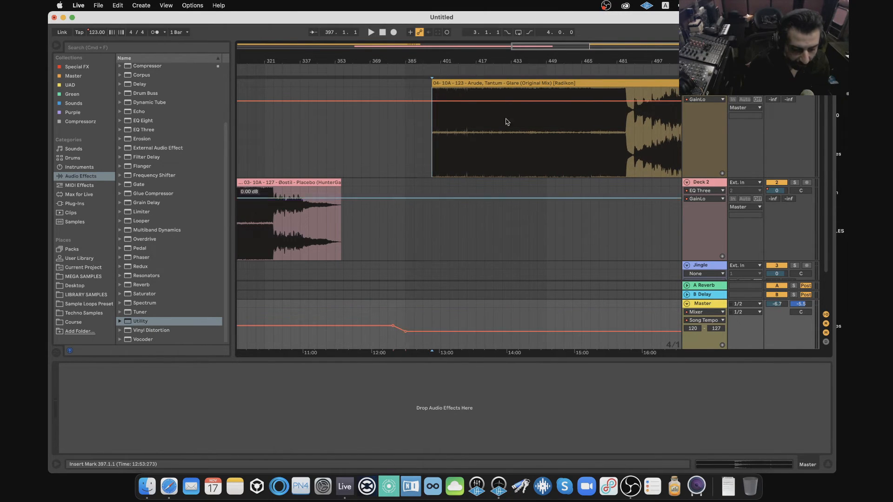
Warp the Glare clip at 123 BPM, set 1.1.1 on its first kick, and choose Complex warp mode.
click(462, 84)
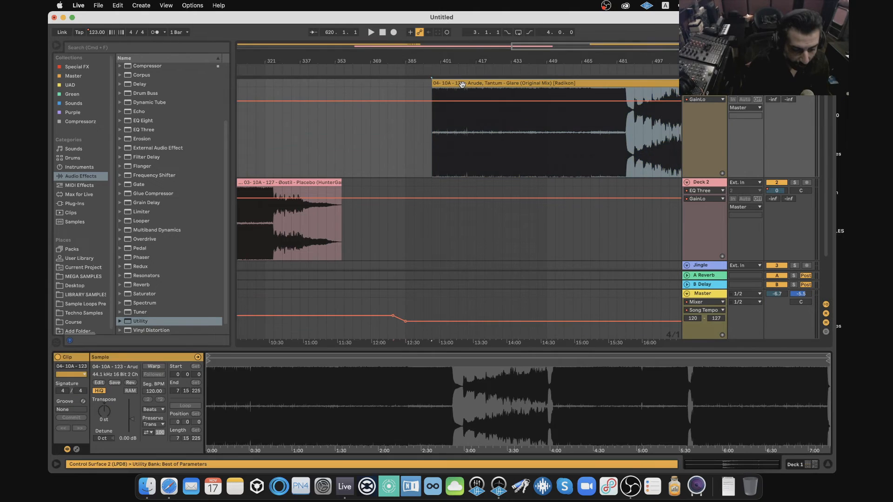
click(152, 365)
drag(209, 358, 209, 449)
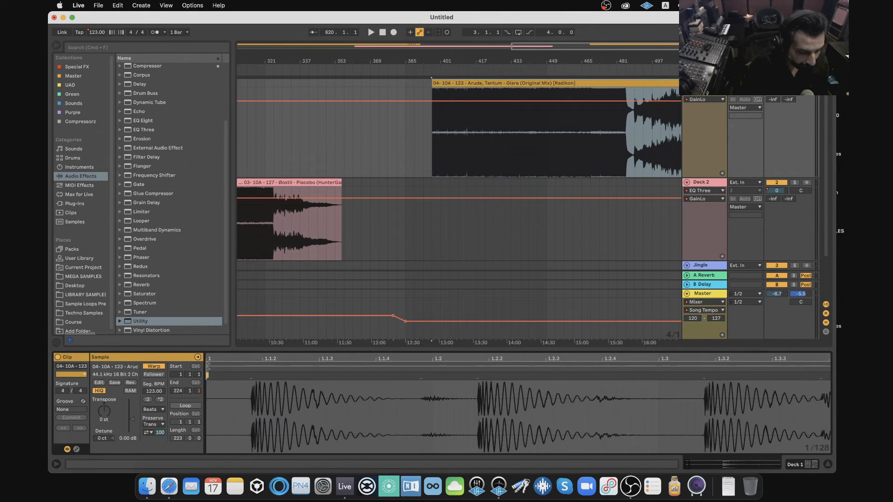
right_click(251, 377)
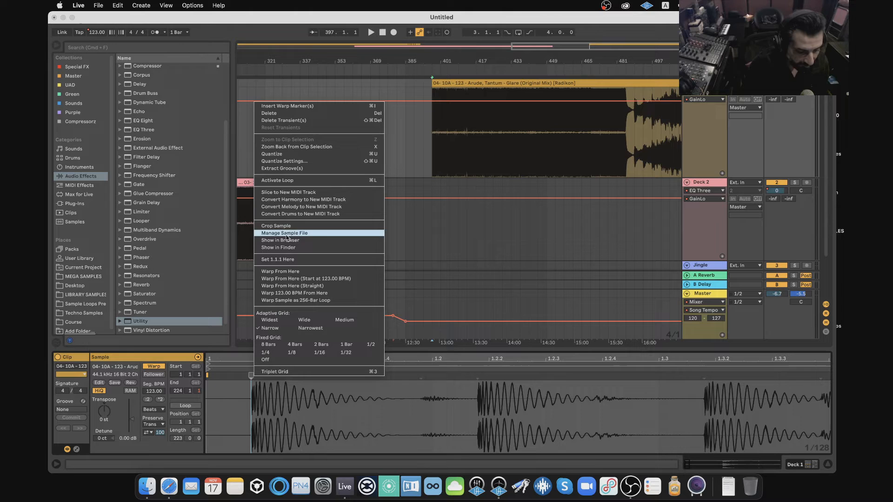
click(279, 263)
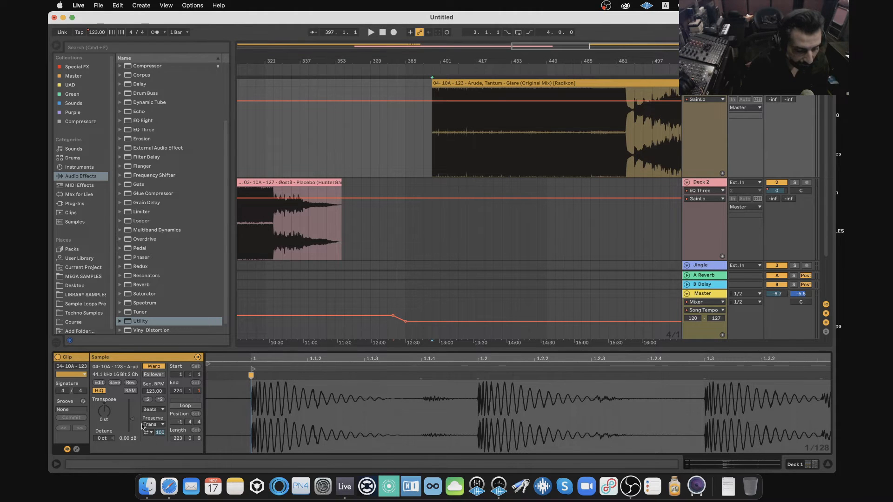
click(155, 409)
click(158, 445)
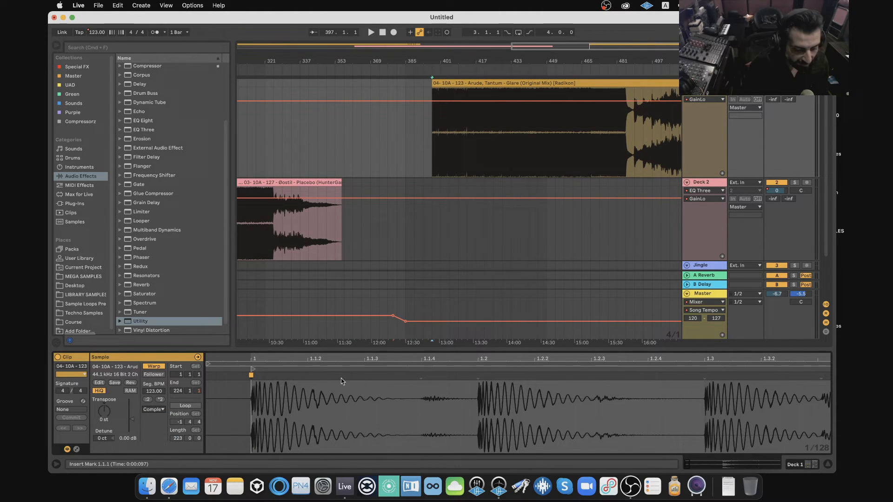
Remove the tempo drop to 123 BPM and move the Glare clip to bar 229 on Deck 1.
click(404, 321)
scroll(449, 248, left, 3)
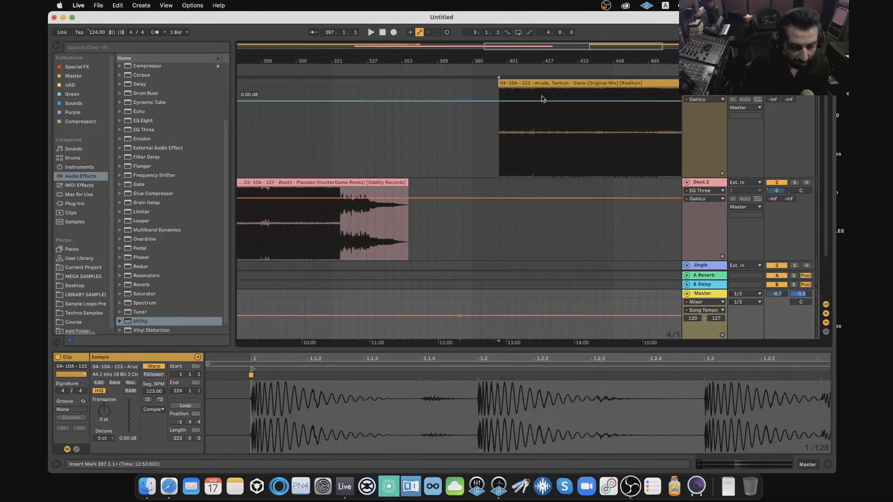
drag(536, 84, 331, 110)
Nudge the Glare clip slightly ahead of bar 229 to line up its first kick with Deck 2's kick.
drag(279, 58, 279, 153)
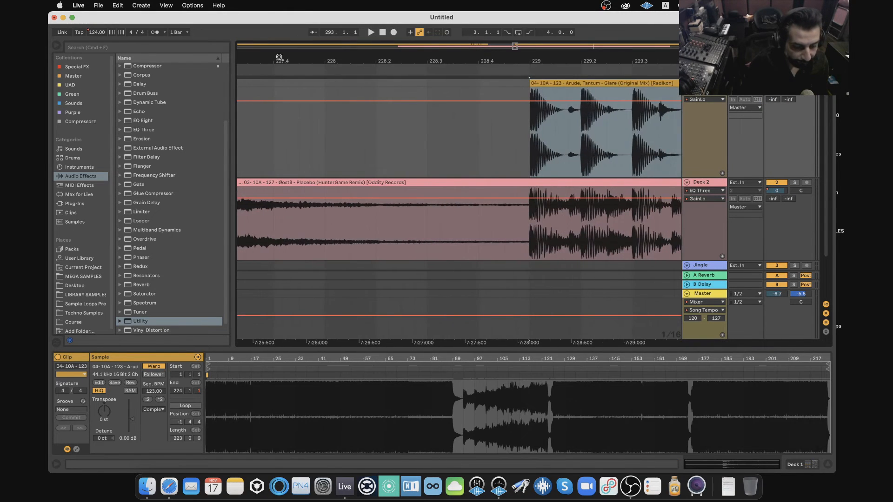
drag(537, 59, 535, 55)
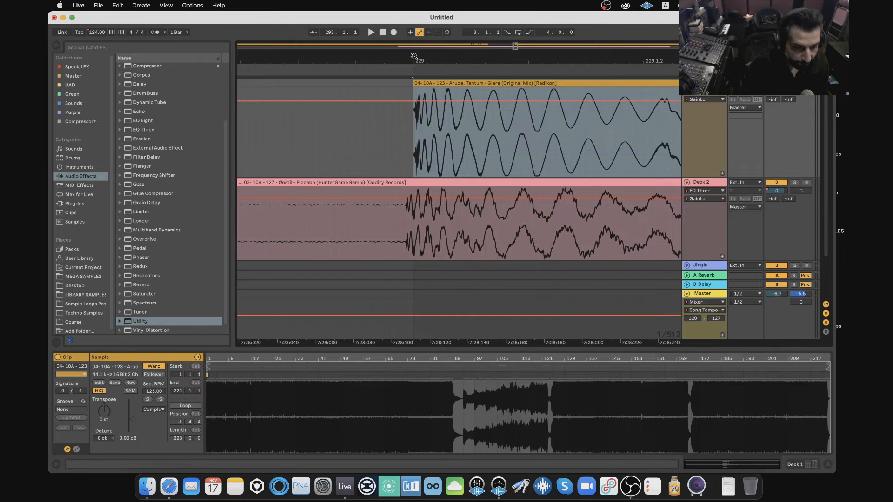
drag(413, 56, 413, 63)
drag(454, 94, 396, 94)
drag(381, 55, 381, 59)
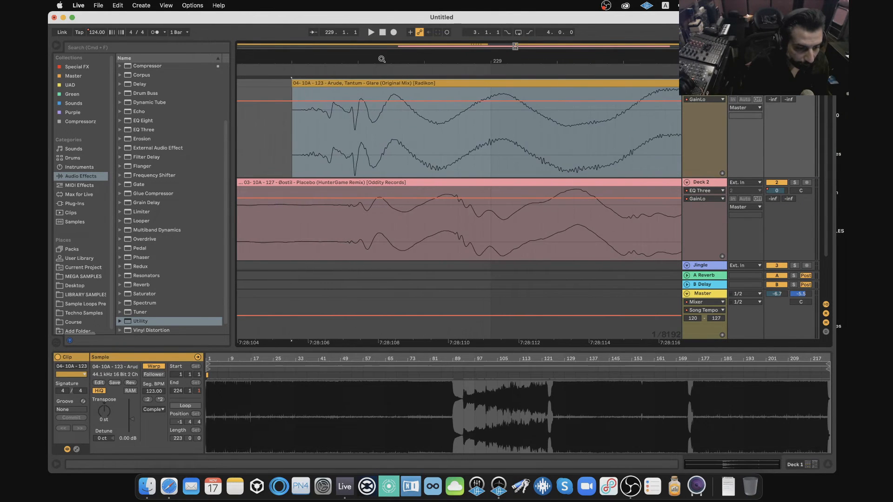
drag(374, 91, 396, 51)
Cut Deck 1's GainLow to -22.3 dB from bar 229 to 317, ramping back to 0 dB by about bar 321.
scroll(616, 159, right, 5)
drag(568, 139, 344, 137)
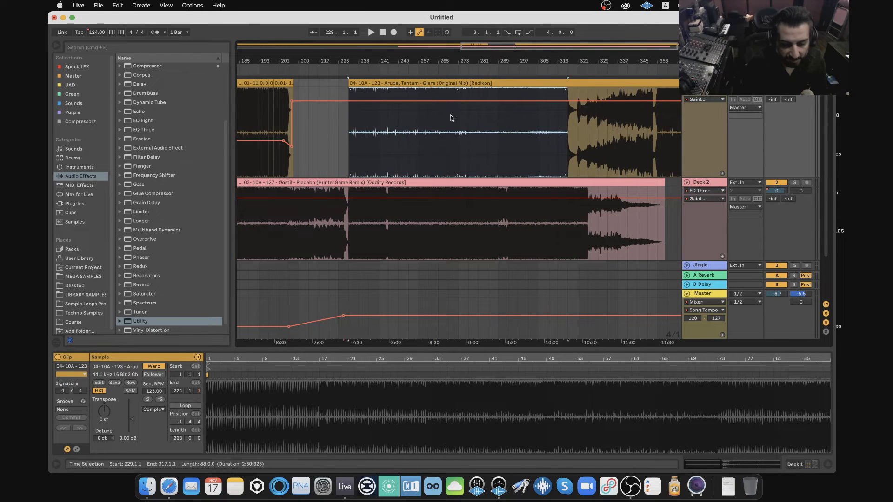
drag(498, 107, 498, 152)
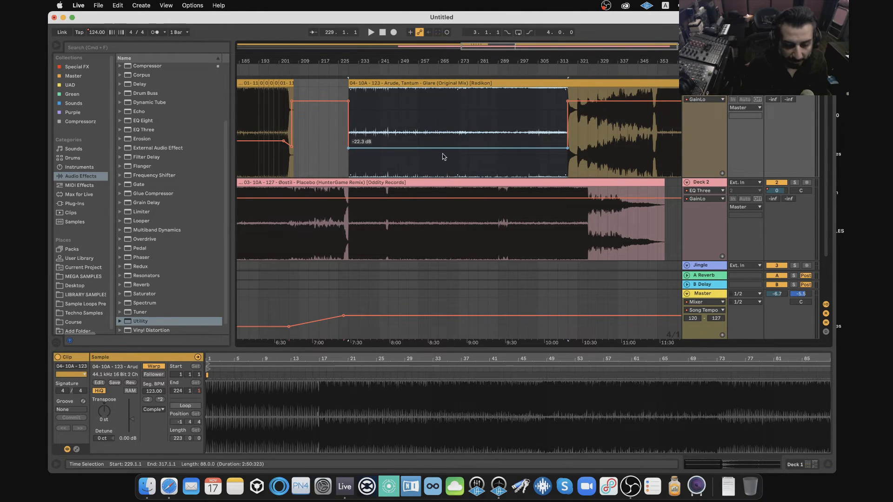
click(565, 102)
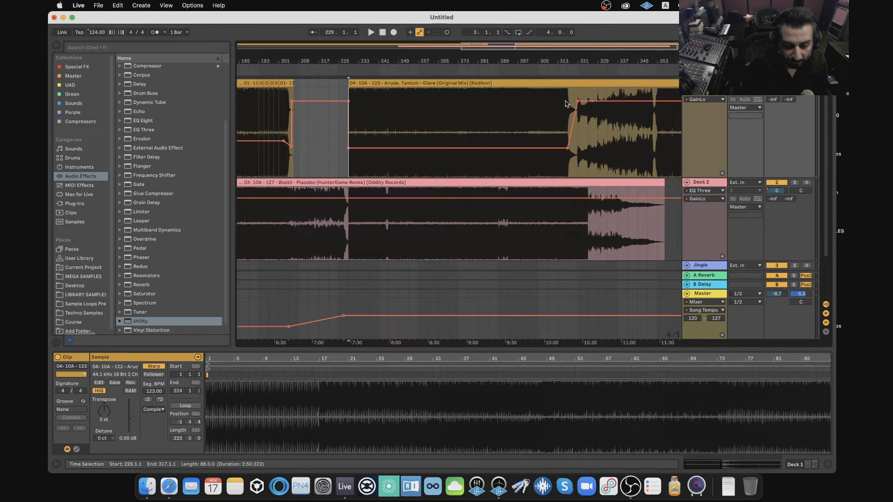
click(379, 162)
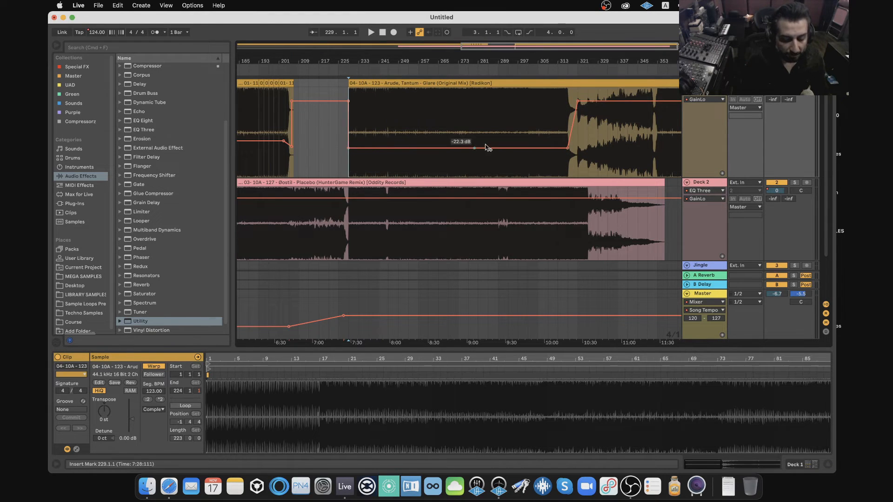
Automate Deck 1's Track Volume to rise from -28 dB at bar 229 to 0 dB at about bar 265, and play it from bar 229.
click(772, 93)
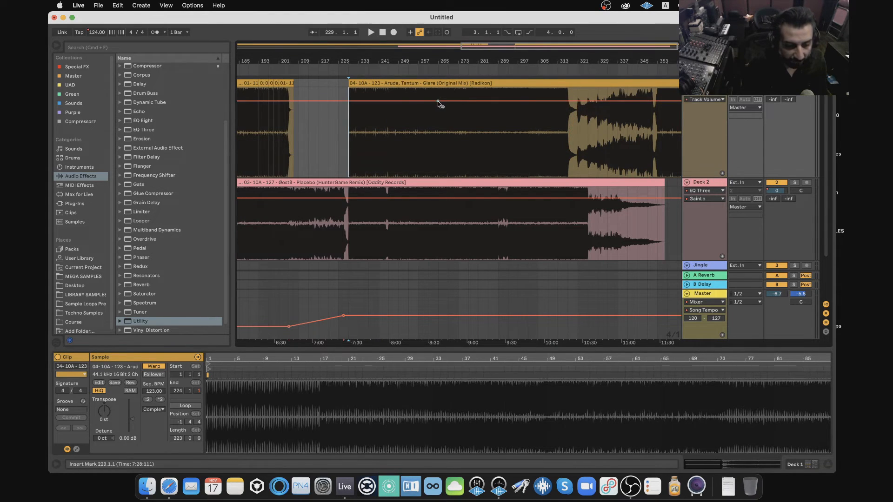
drag(346, 102, 348, 136)
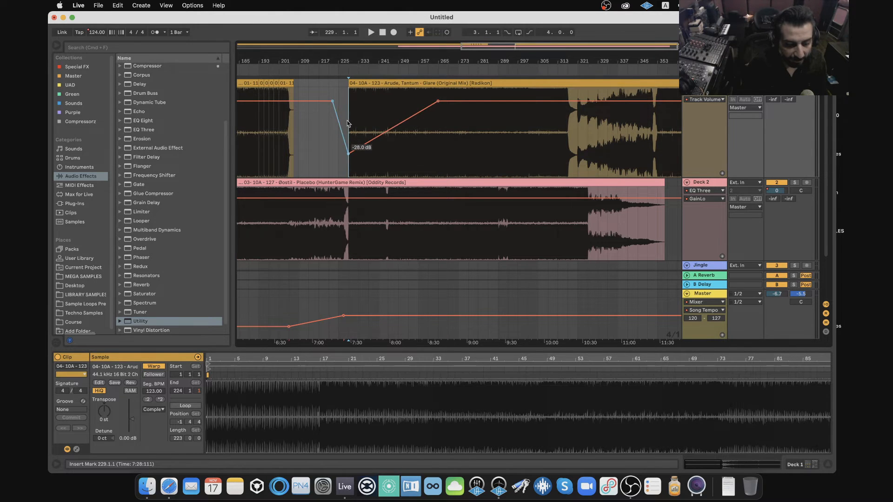
key(space)
drag(402, 61, 398, 126)
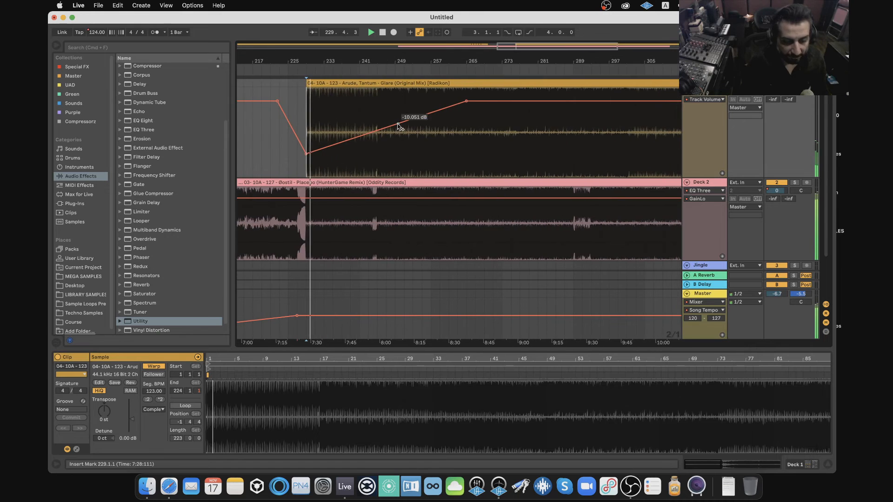
Play the overlap from about bar 257 and from bar 271, briefly soloing Deck 2 to compare the decks.
click(432, 159)
key(space)
key(space)
scroll(435, 160, right, 3)
click(429, 153)
key(space)
key(space)
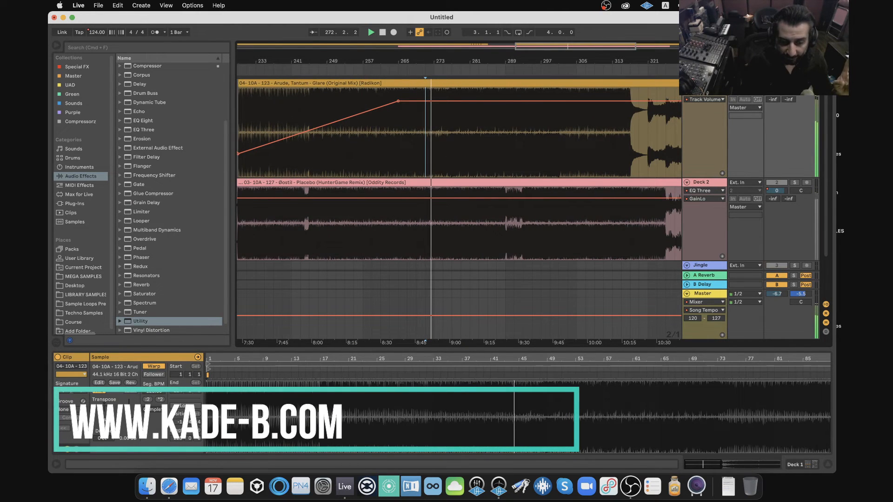
click(794, 183)
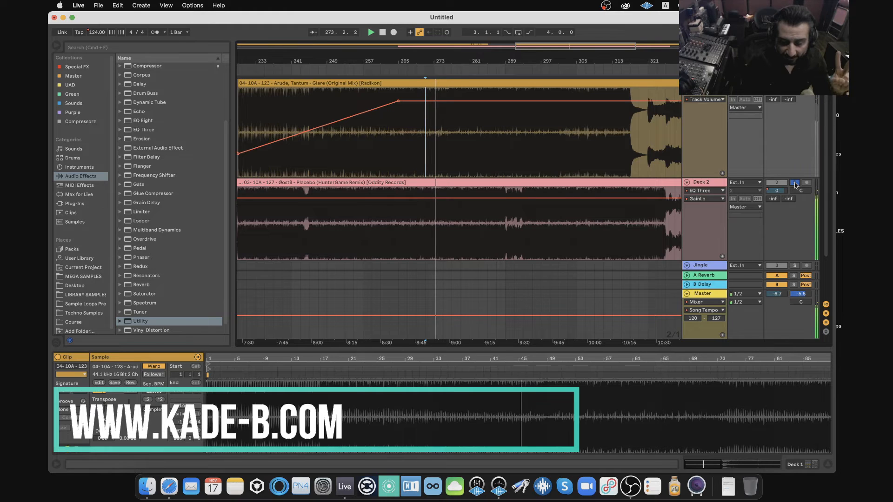
click(794, 183)
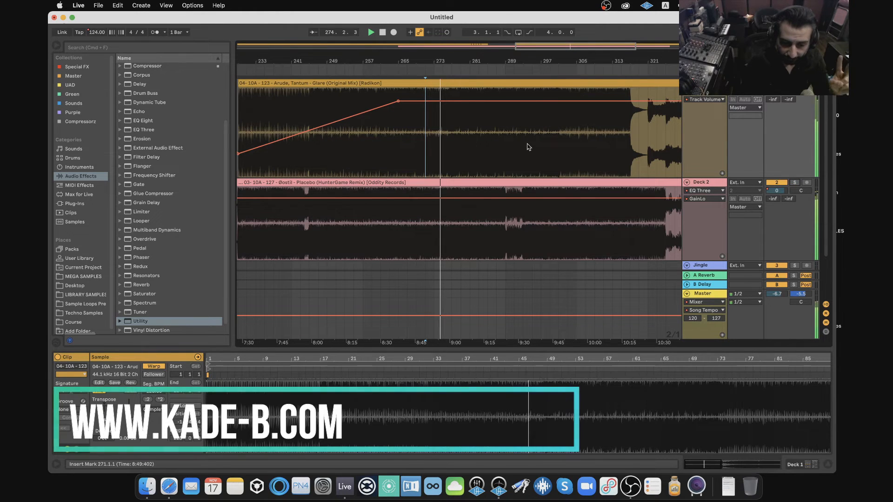
Examine the end of Deck 2's Placebo clip and play both decks from bar 291.
scroll(528, 147, right, 10)
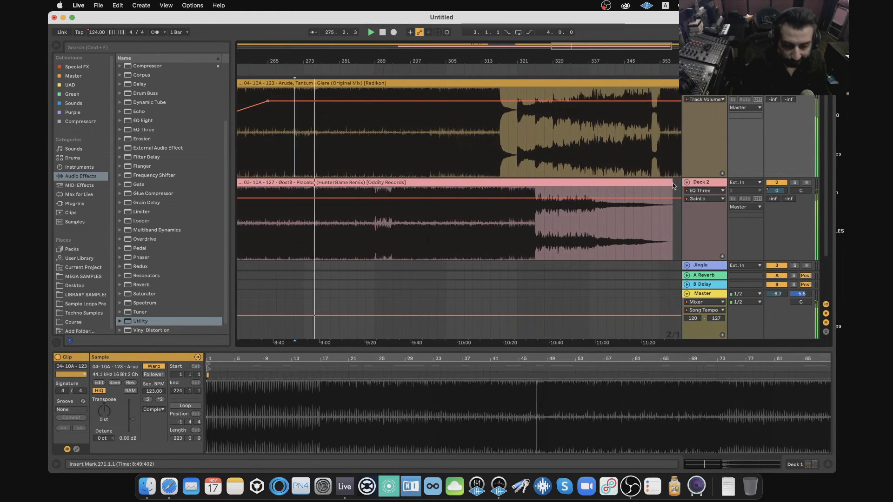
mouse_move(673, 183)
mouse_down()
mouse_move(502, 190)
mouse_move(672, 190)
mouse_up()
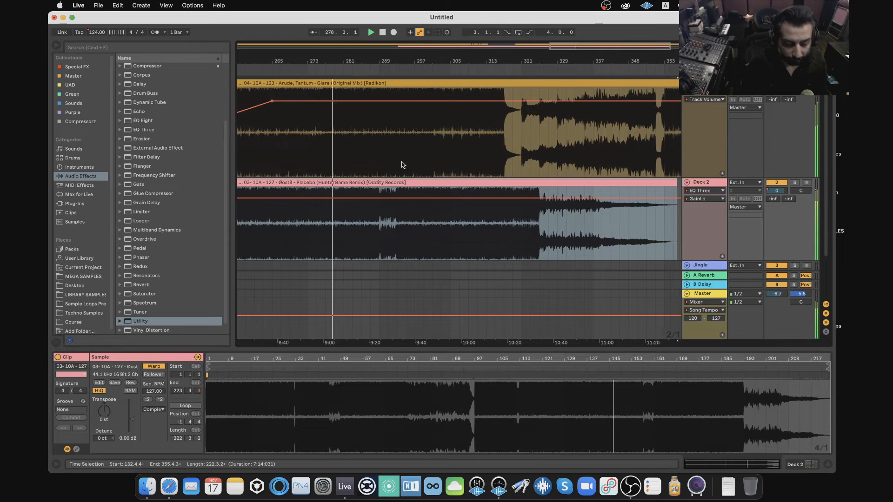
click(413, 227)
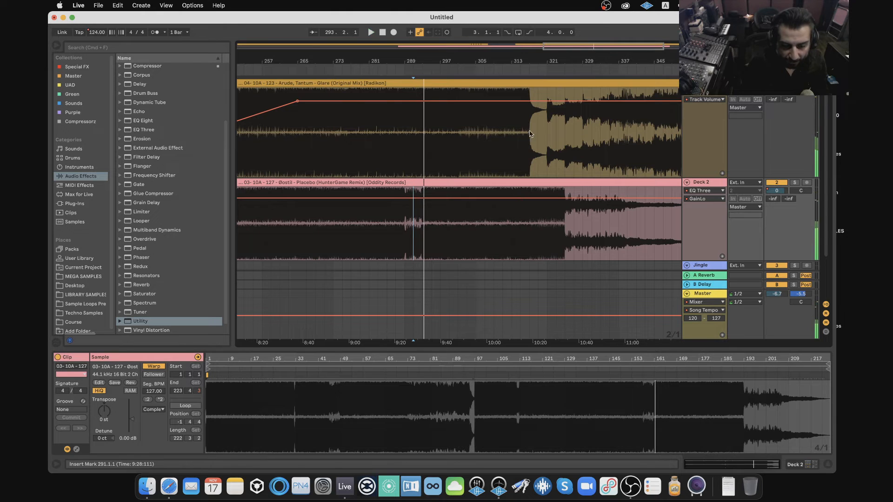
Split Deck 2's Placebo clip at bars 317 and 331 and delete everything after bar 317, where Deck 1's break starts.
drag(532, 132, 545, 140)
drag(529, 221, 590, 225)
key(super+e)
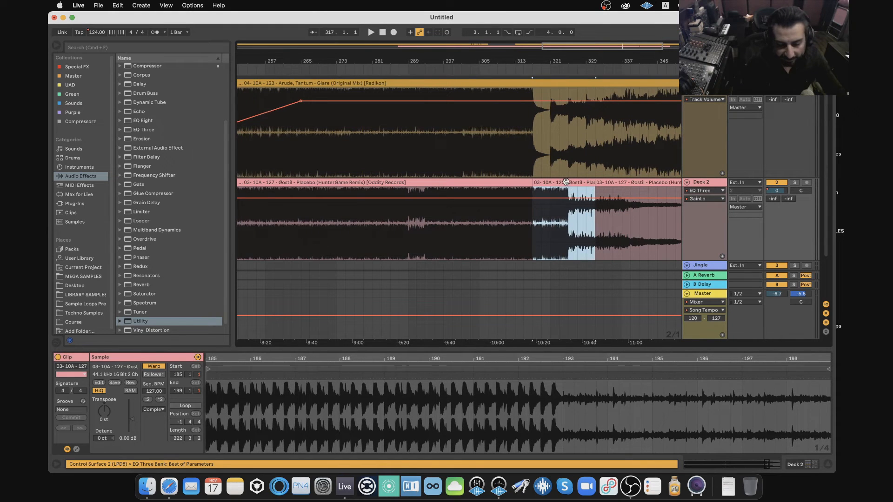
click(566, 181)
key(Delete)
click(601, 183)
key(Delete)
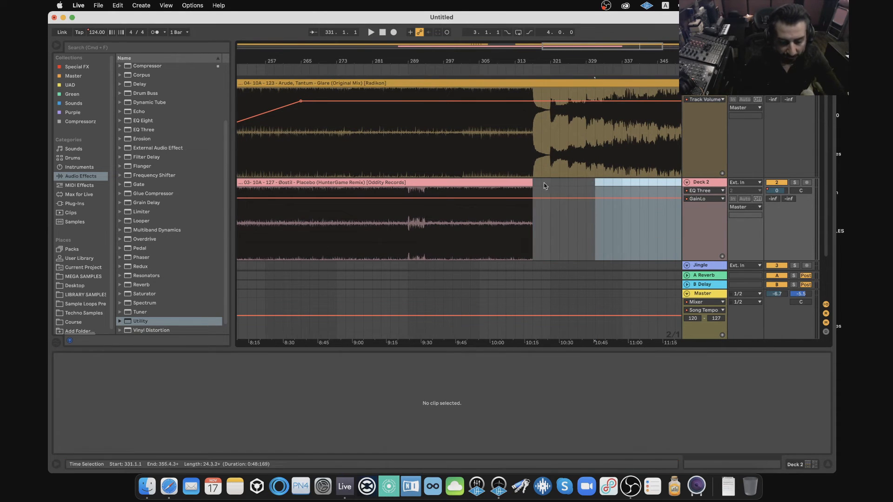
Play the transition from about bar 309 and from bar 314 through Deck 2's cut at bar 317.
click(496, 229)
key(space)
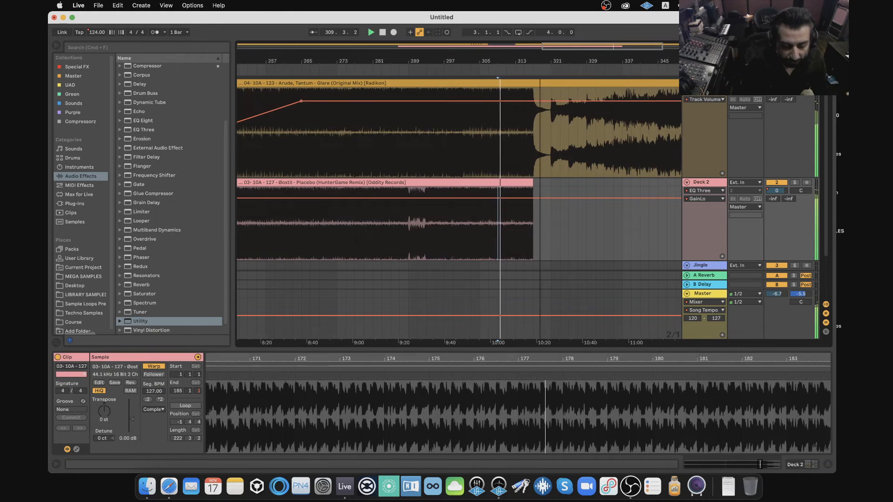
scroll(511, 143, up, 5)
click(482, 149)
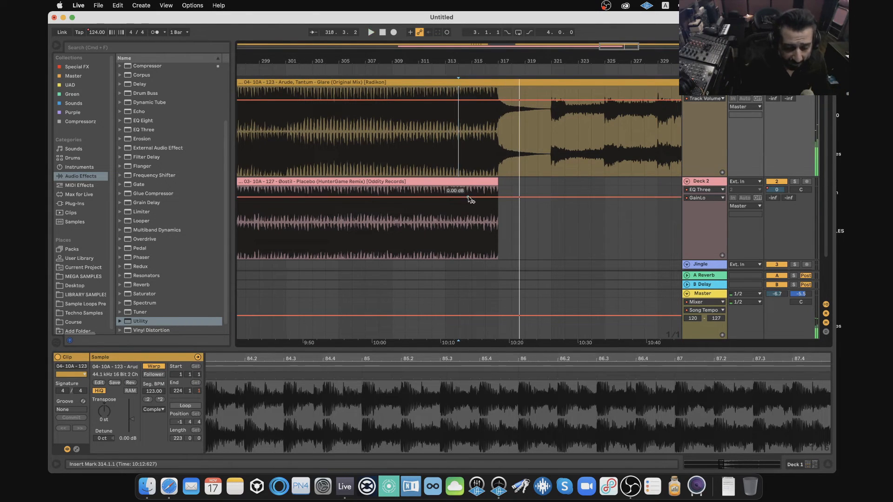
Dip Deck 2's GainLow from about bar 313 to about -7 dB near bar 317, and add a short fade-out at the Placebo clip's end.
click(453, 198)
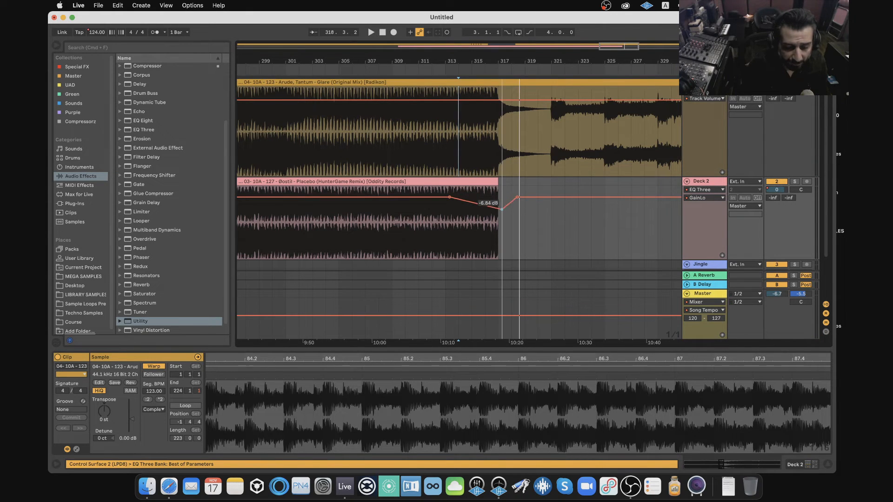
drag(502, 209, 502, 213)
key(a)
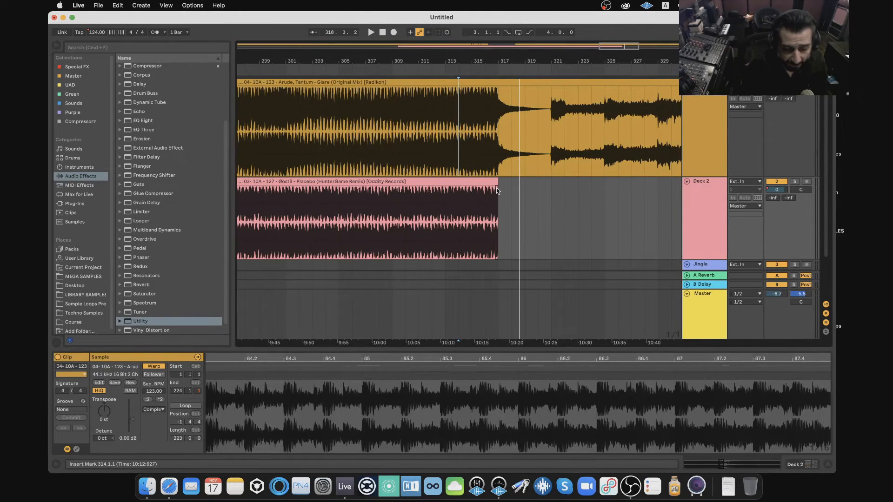
click(496, 190)
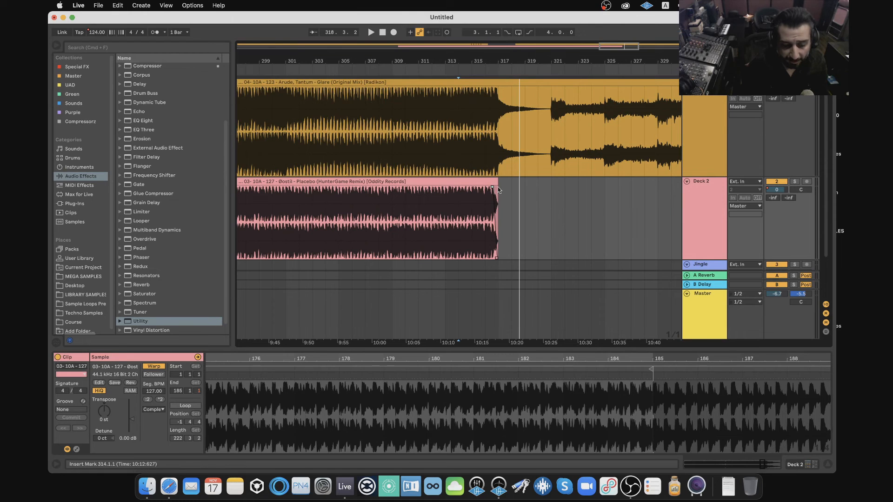
Show the automation and play both decks from bar 315 through Deck 2's GainLow dip.
key(a)
click(476, 221)
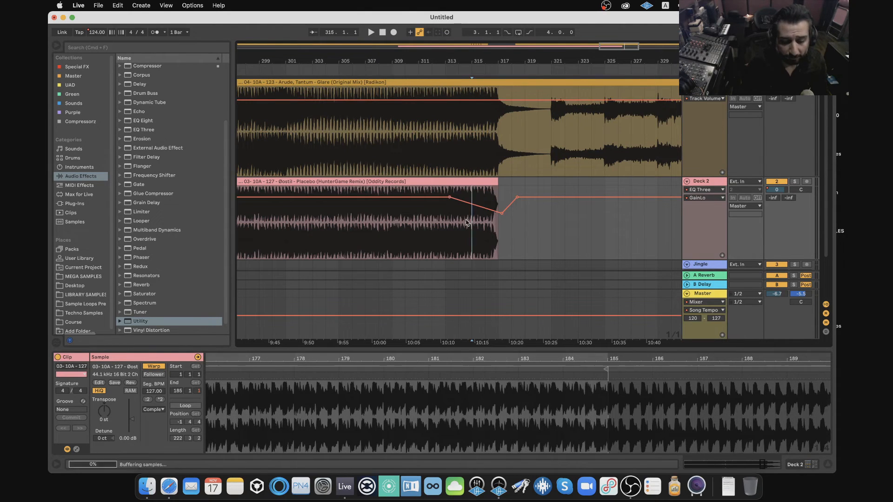
key(space)
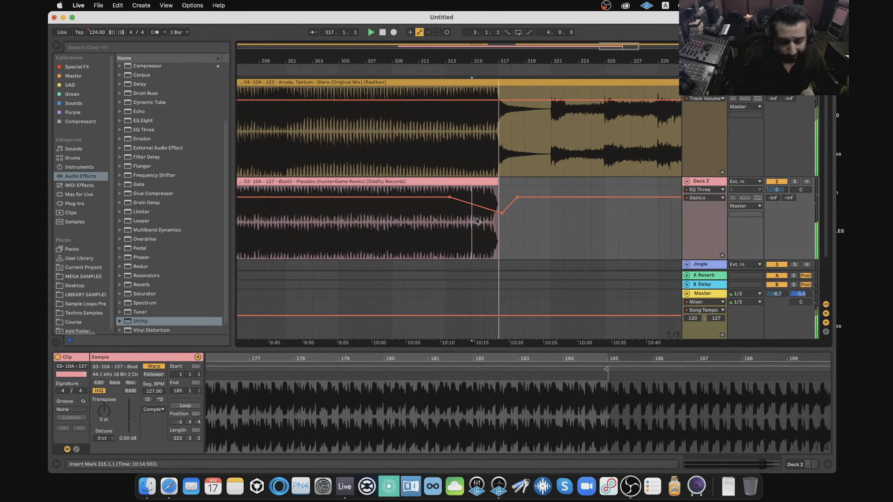
Move the Kade B jingle clip to bar 317 on the Jingle track, with Warp off and the track volume at -10.2 dB.
drag(529, 56, 529, 28)
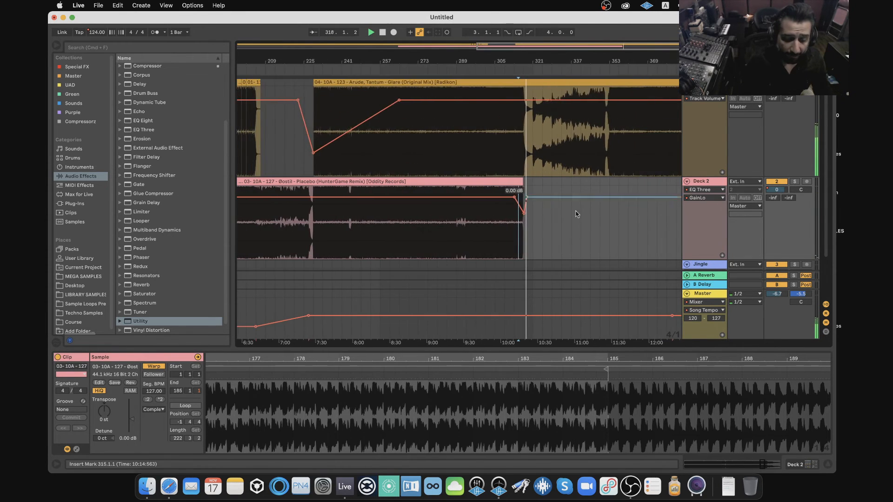
scroll(576, 217, down, 4)
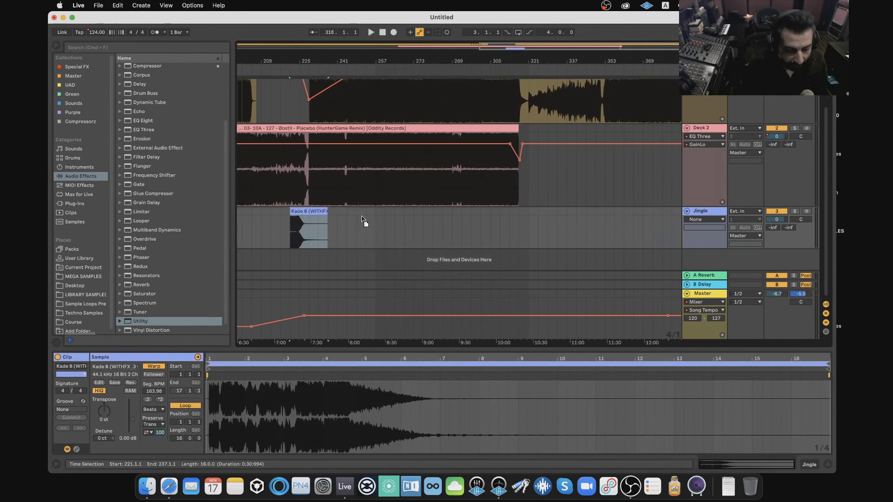
drag(362, 221, 531, 230)
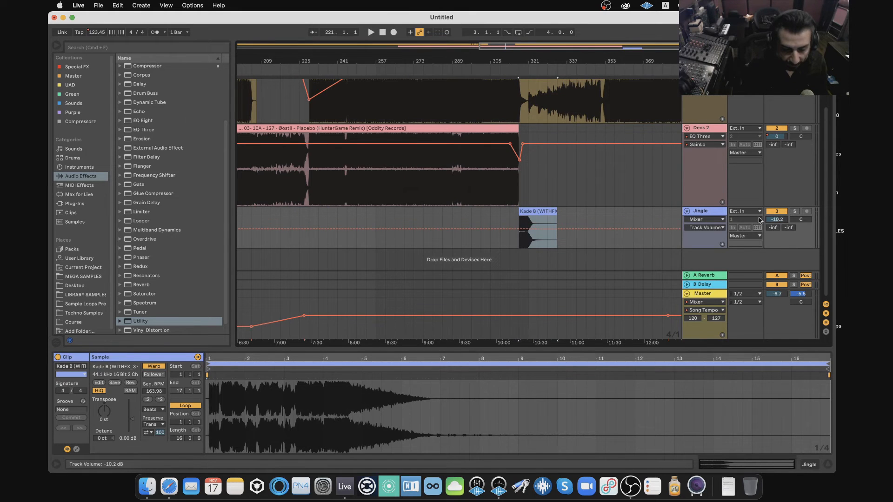
click(148, 366)
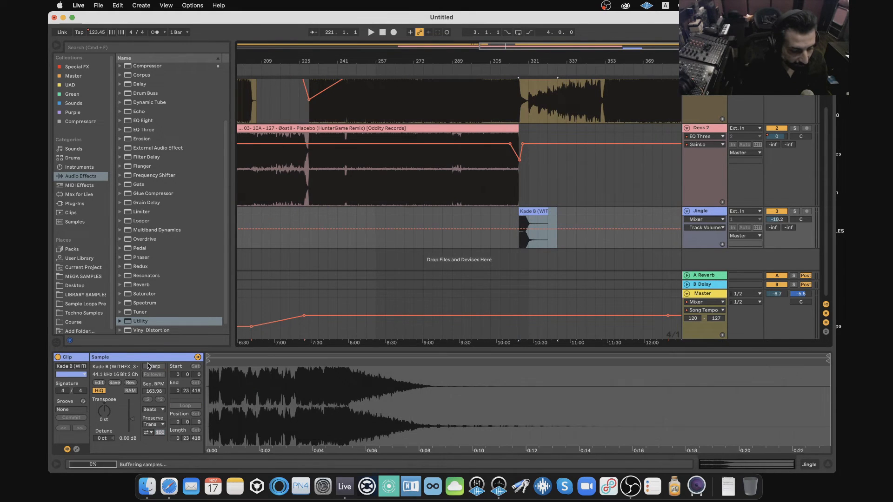
Set the Jingle track's sends to -7.0 dB for Reverb and -20.3 dB for Delay, and play the jingle transition from bar 313.
click(136, 122)
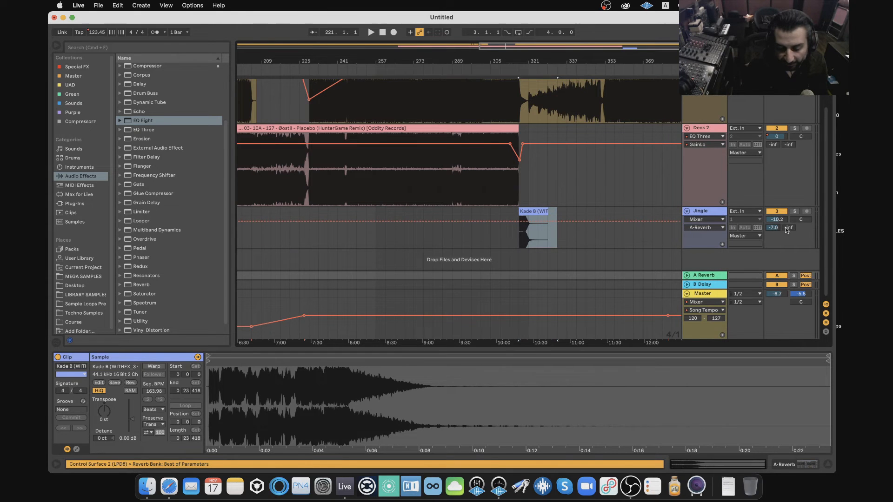
click(507, 241)
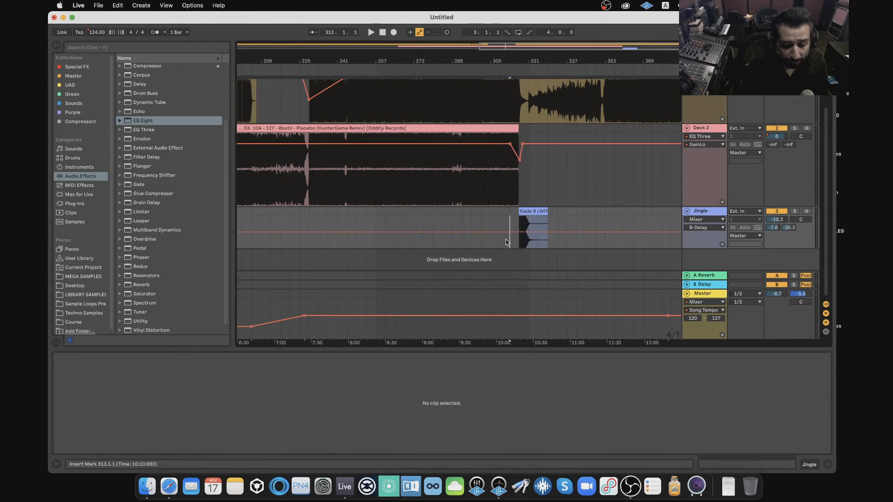
key(space)
drag(533, 61, 532, 109)
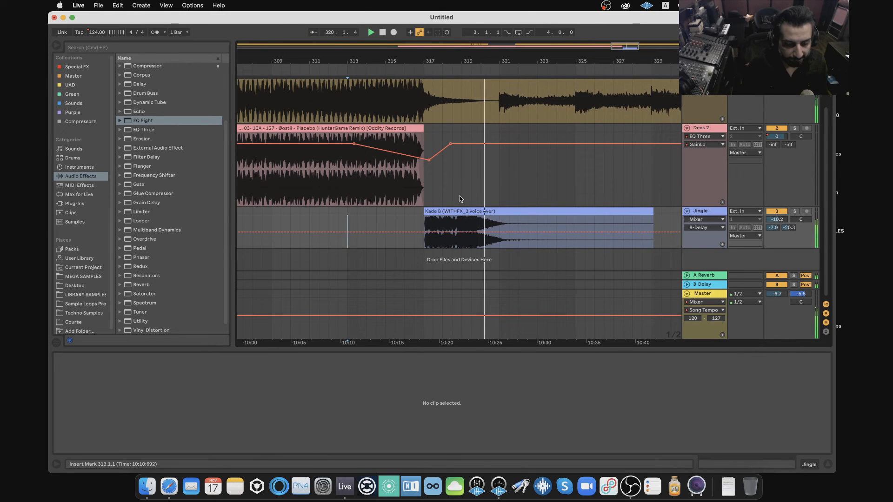
key(minus)
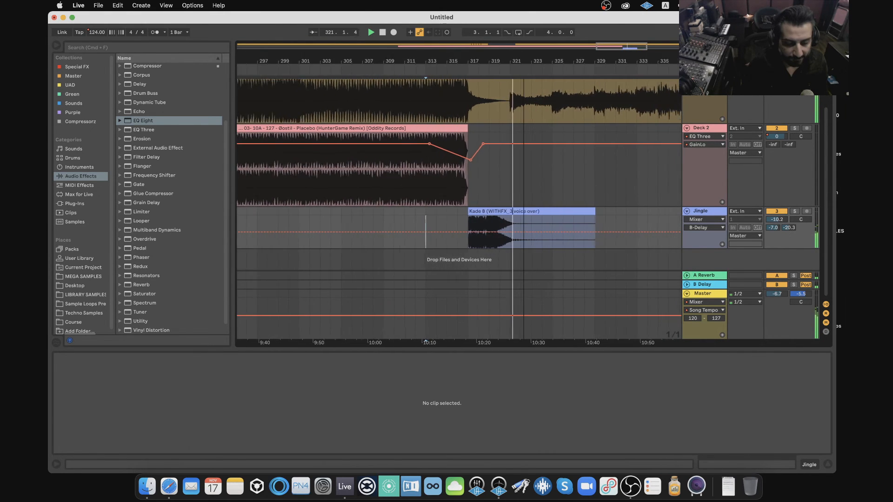
key(minus)
key(minus)
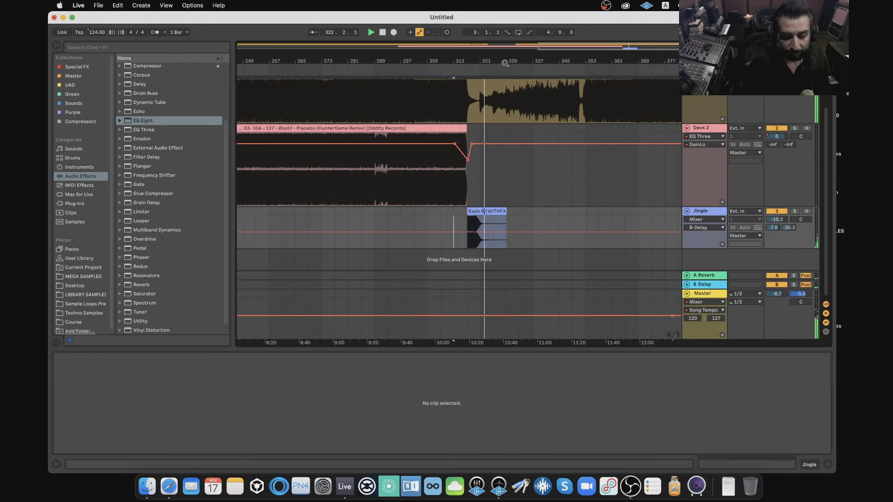
Examine the whole arrangement and the free space on Deck 2 after the Placebo clip, out to about bar 561.
drag(505, 63, 504, 28)
scroll(541, 187, up, 4)
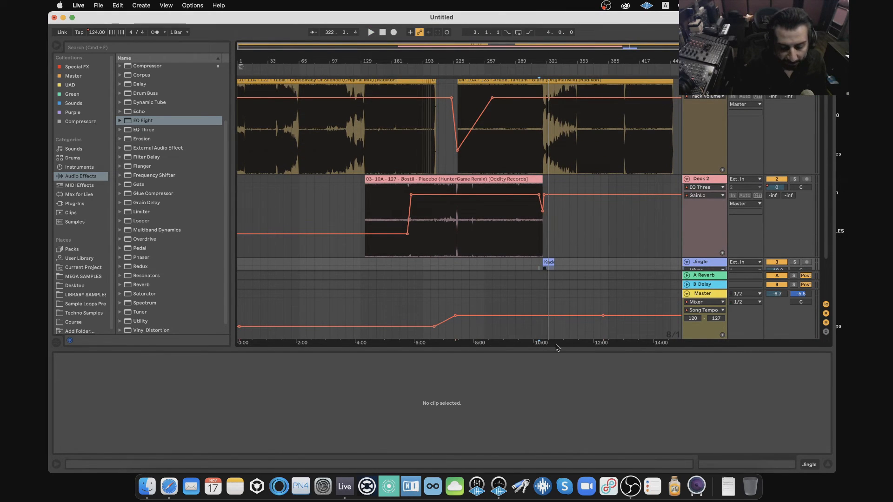
drag(630, 239, 821, 239)
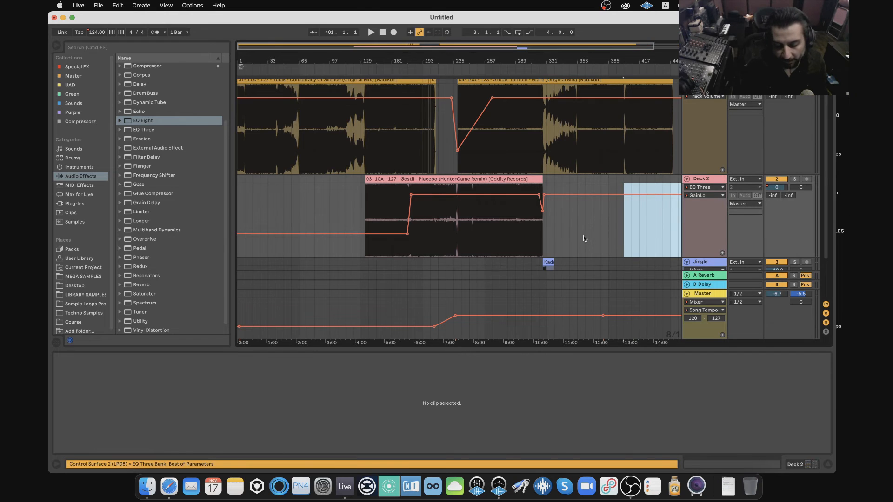
scroll(584, 239, right, 5)
click(631, 220)
key(super+v)
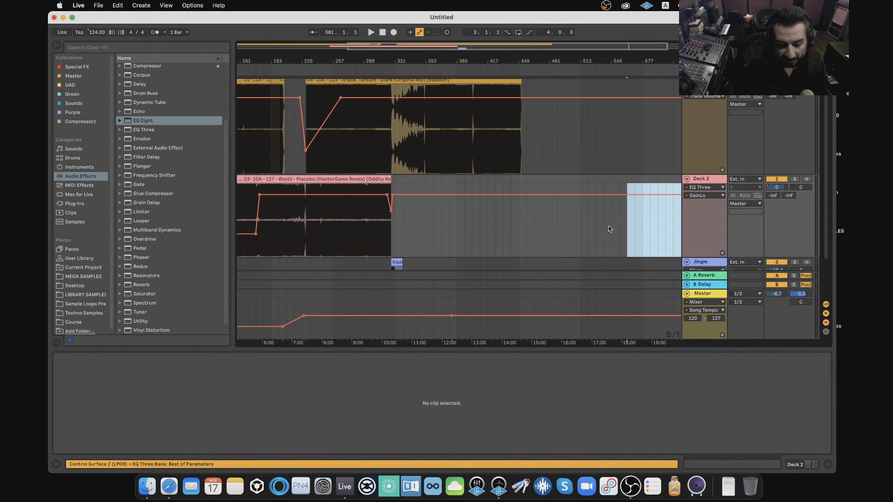
click(610, 228)
double_click(562, 61)
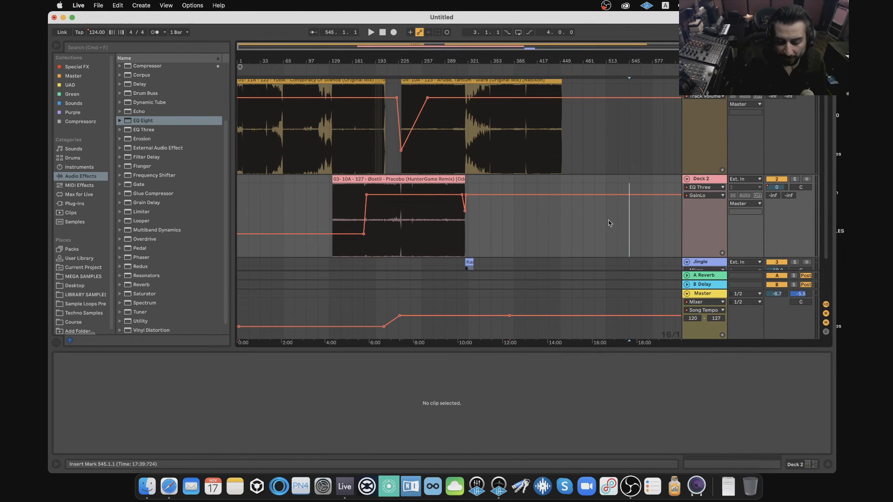
Loop bars 273 to 285, where both decks overlap, and play the section to check the master level.
click(421, 222)
drag(437, 60, 437, 213)
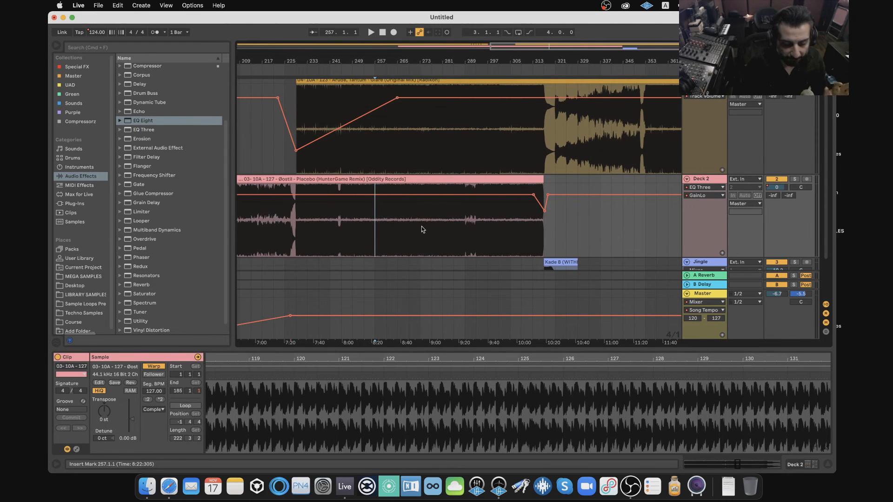
drag(419, 226, 454, 222)
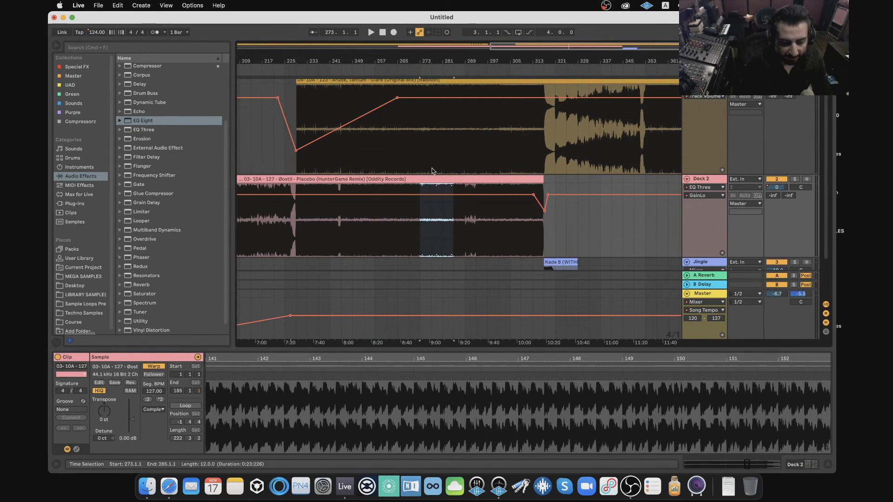
key(space)
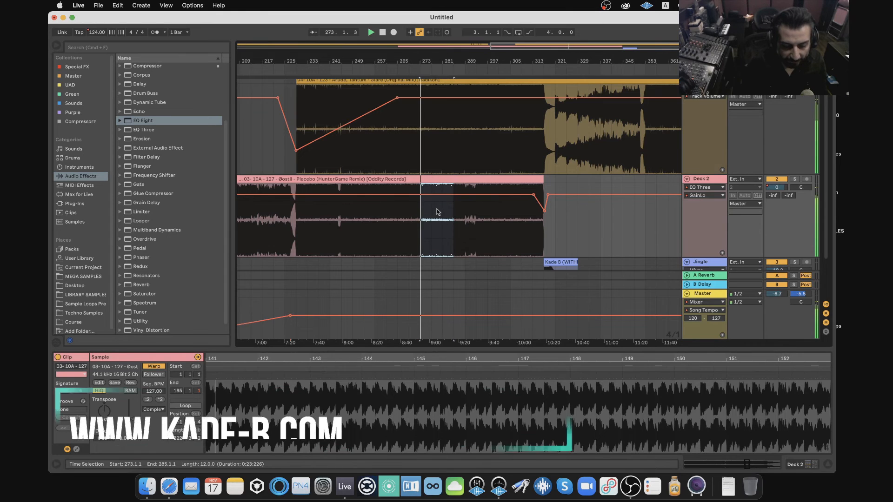
key(super+l)
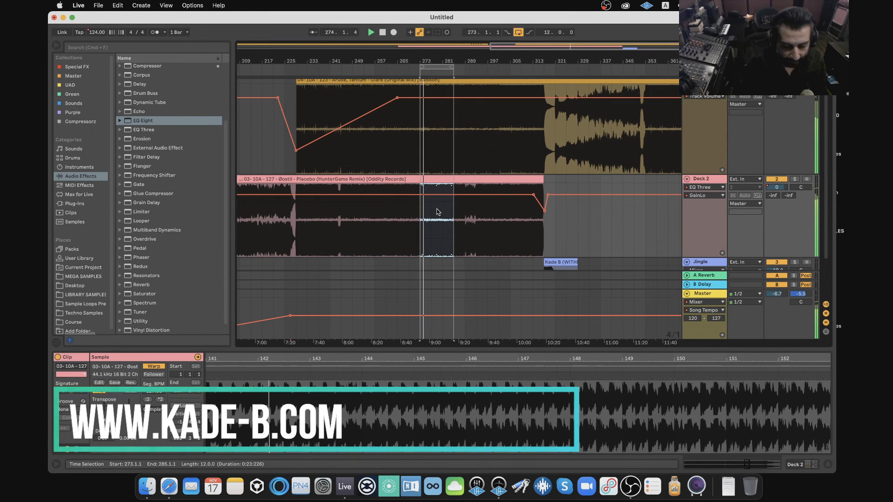
key(space)
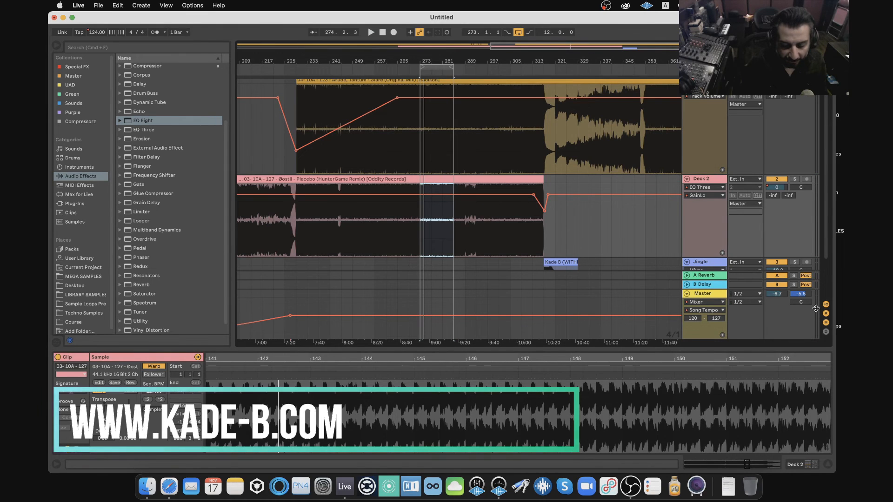
key(space)
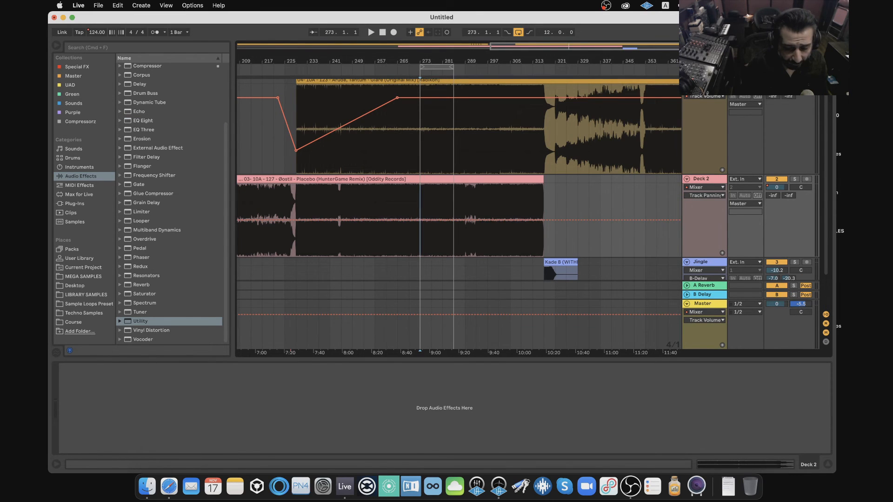
Reset the cue volume to 0 dB and reduce the Master chain to one Utility followed by the Limiter, deleting the extra Utility.
double_click(800, 304)
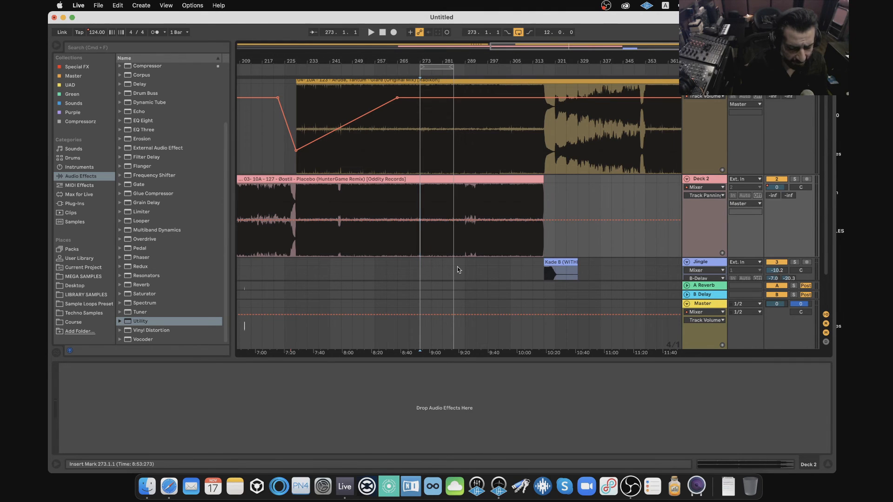
click(701, 303)
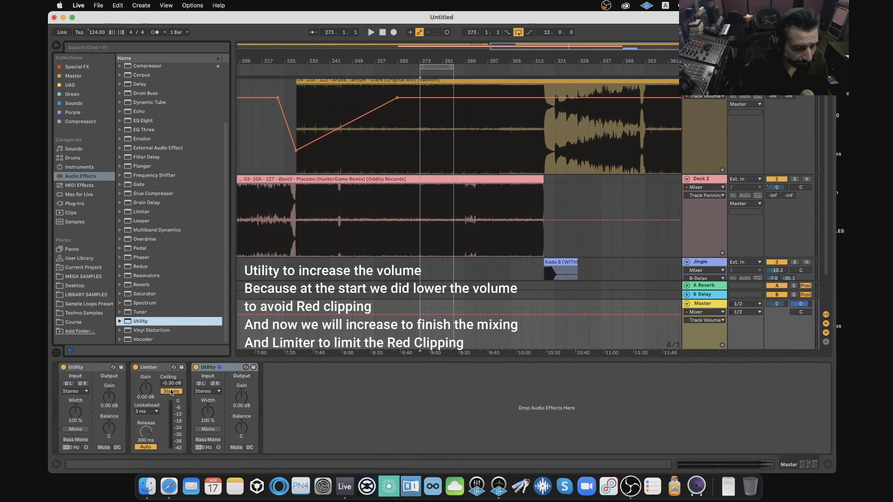
drag(149, 367, 262, 400)
click(83, 369)
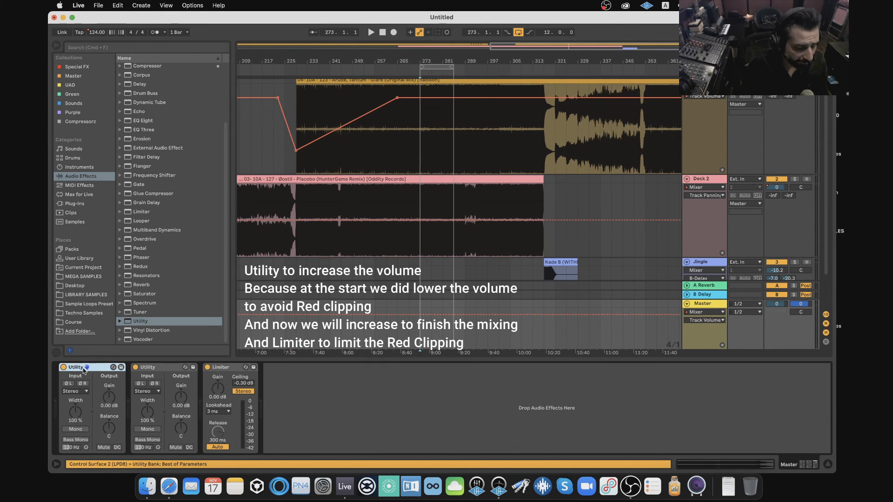
key(Delete)
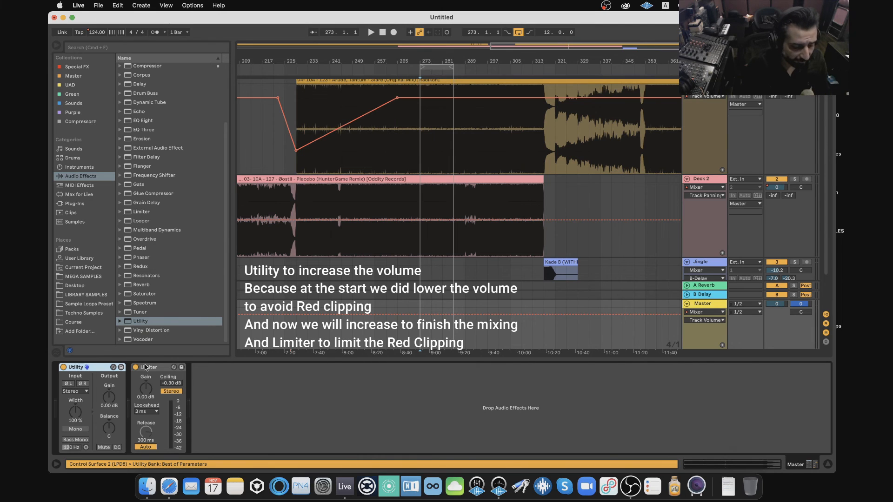
Play the loop from bar 273 and set the gain of the Master's Utility to -1.67 dB.
click(432, 206)
key(space)
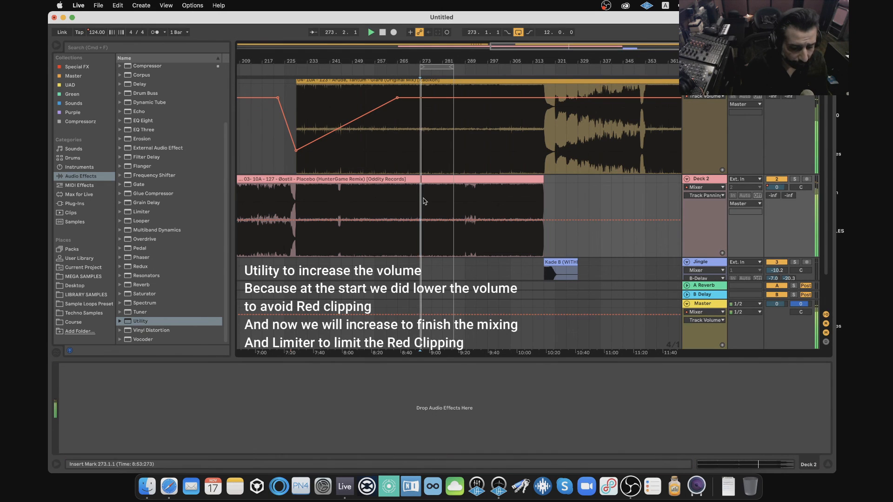
click(708, 305)
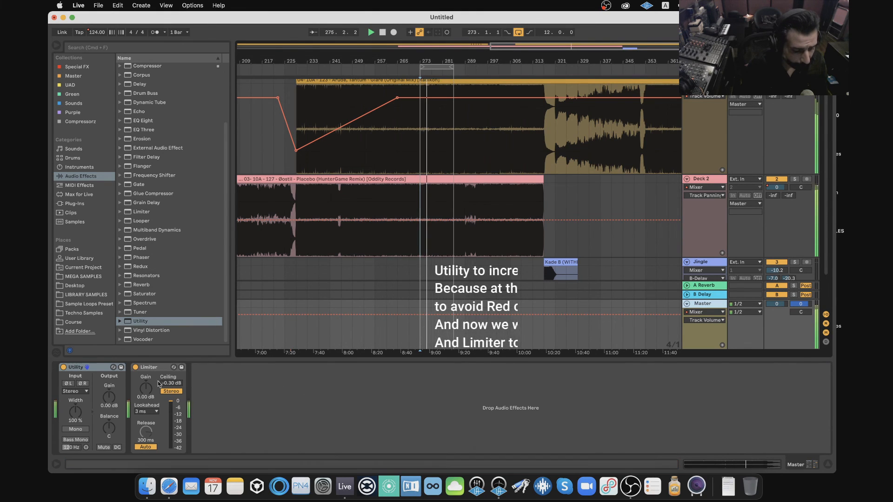
mouse_move(109, 397)
mouse_down()
mouse_move(109, 405)
mouse_move(109, 392)
mouse_up()
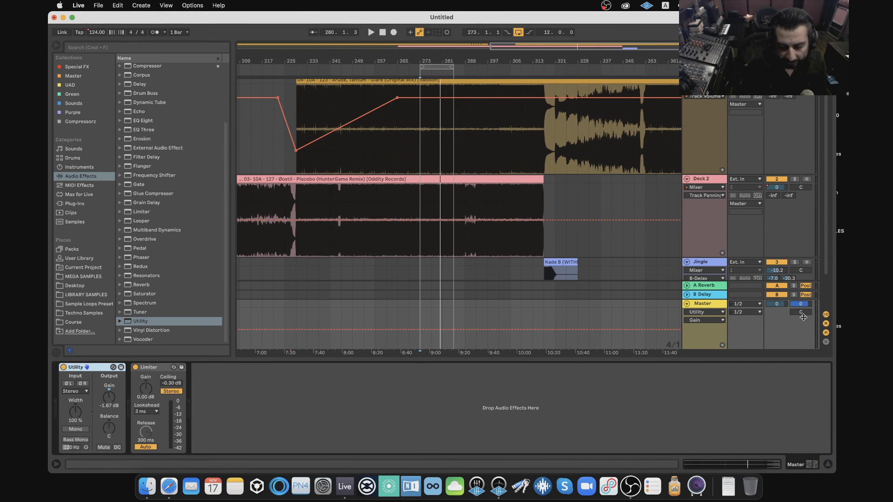
click(155, 370)
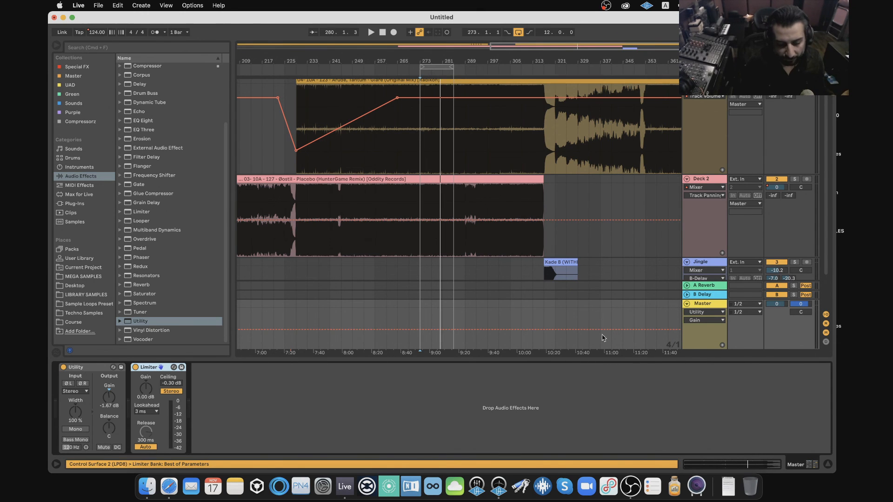
Examine Deck 1's EQ Three and Utility settings at bars 289, 153 and 233 in the full arrangement.
double_click(492, 61)
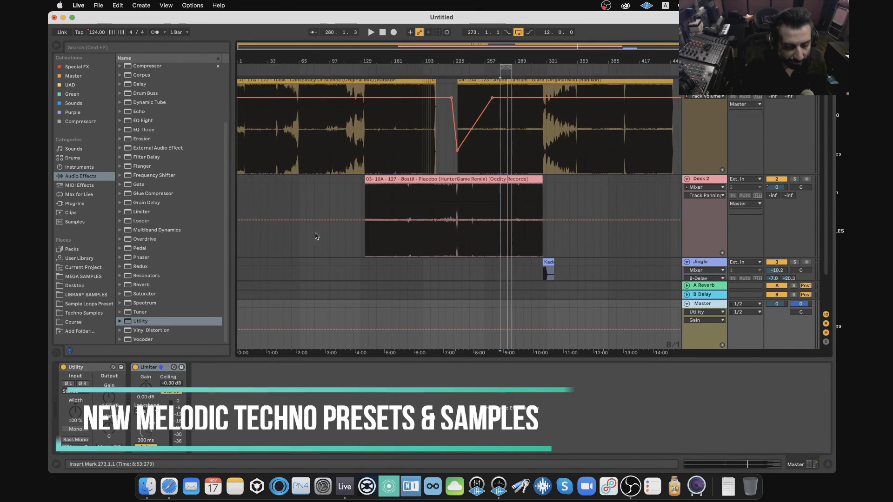
click(513, 158)
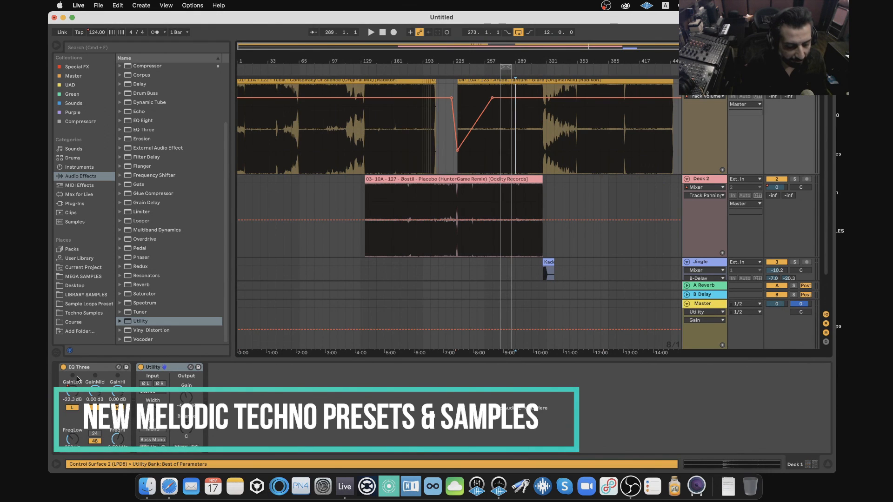
click(84, 368)
click(160, 368)
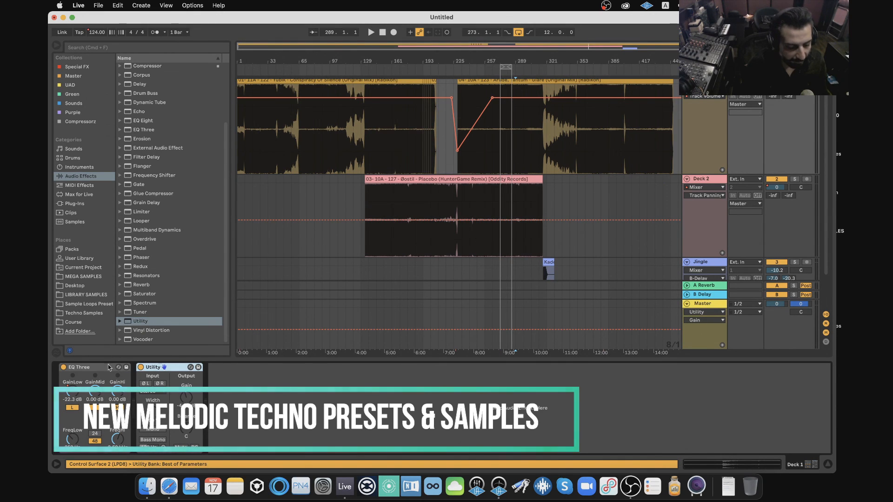
click(383, 148)
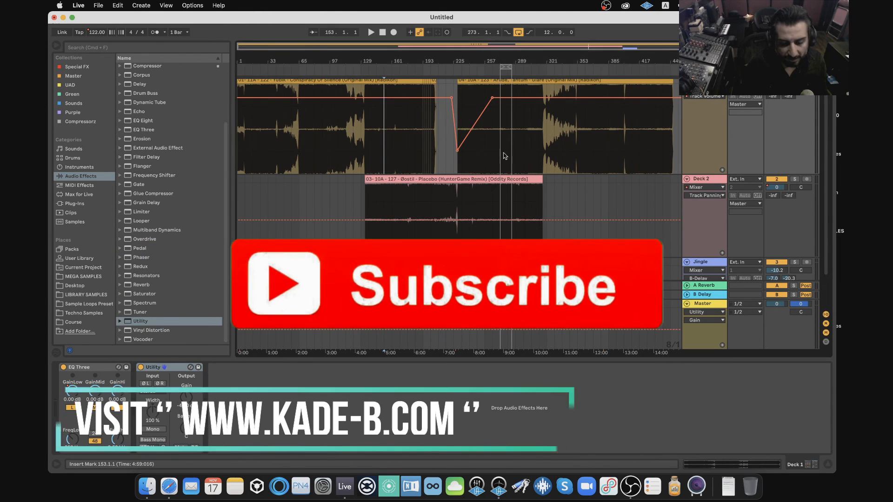
click(462, 158)
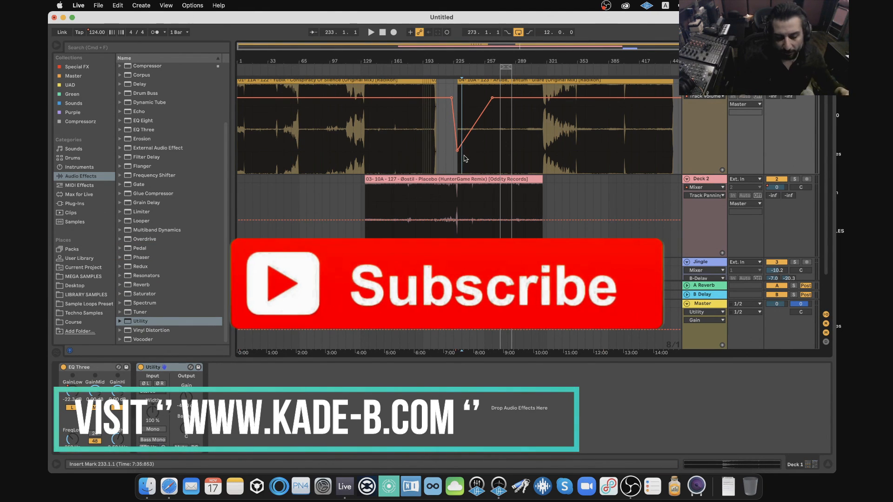